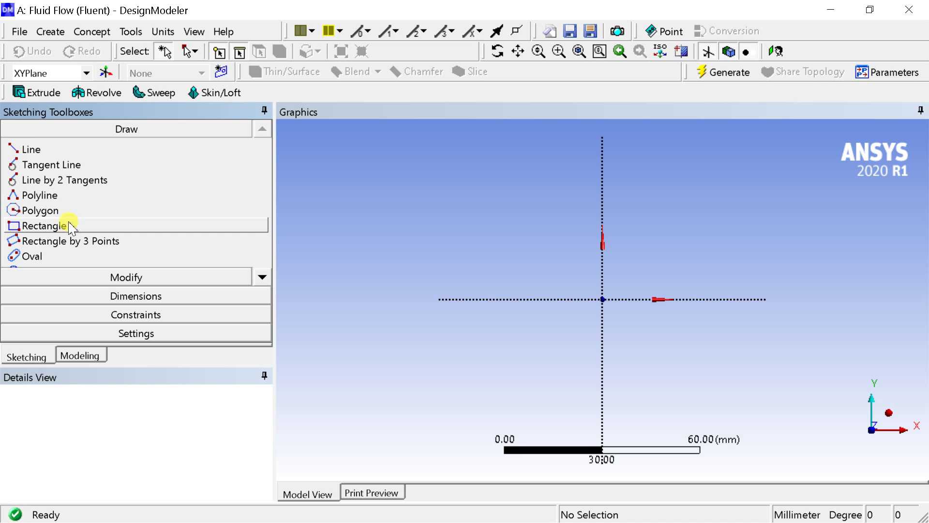
- Sketch a closed four-sided polyline from the origin, about 22 mm wide at the base, 43 mm at the top edge and 36 mm high
{"action": "left_click", "coordinate": [95, 199]}
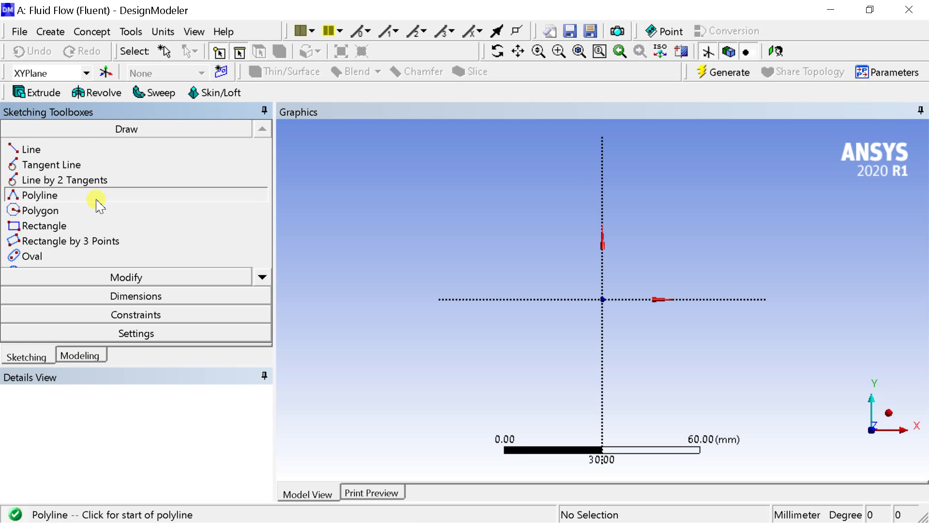
{"action": "left_click", "coordinate": [602, 299]}
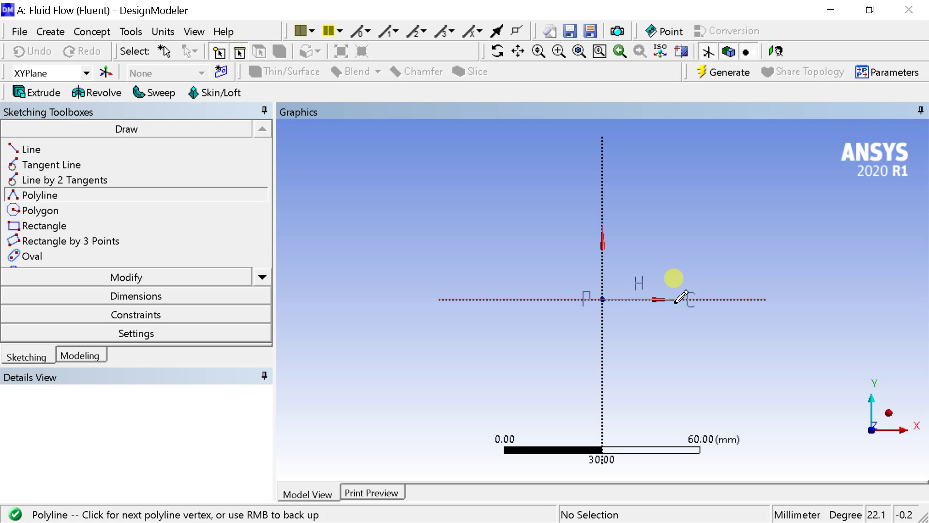
{"action": "left_click", "coordinate": [676, 300]}
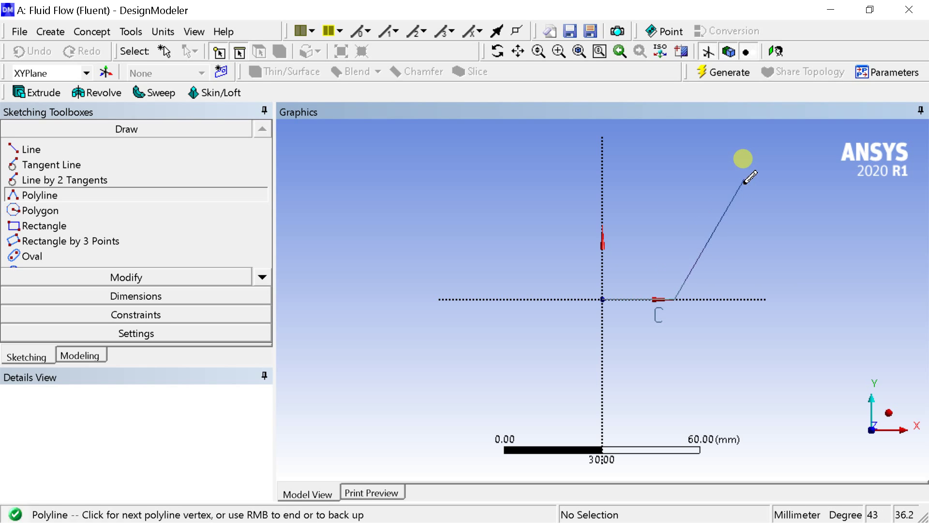
{"action": "left_click", "coordinate": [744, 180]}
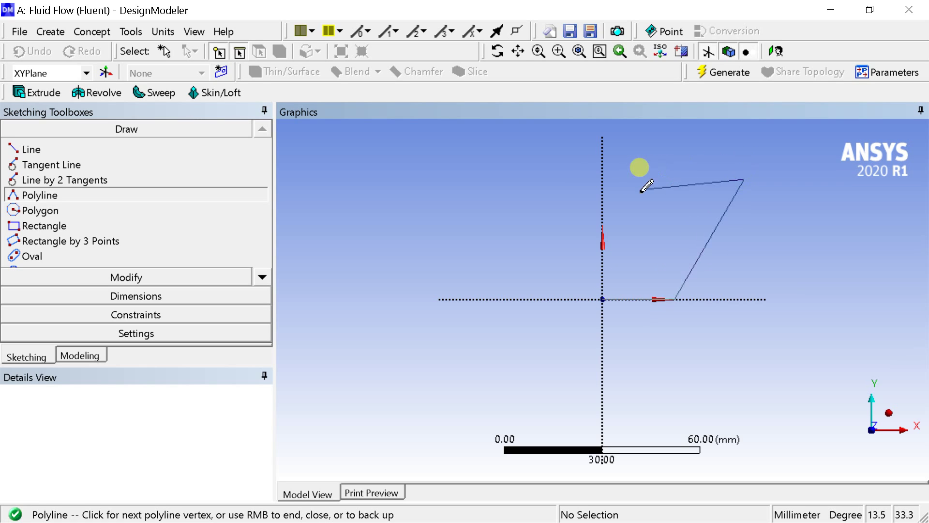
{"action": "left_click", "coordinate": [602, 180]}
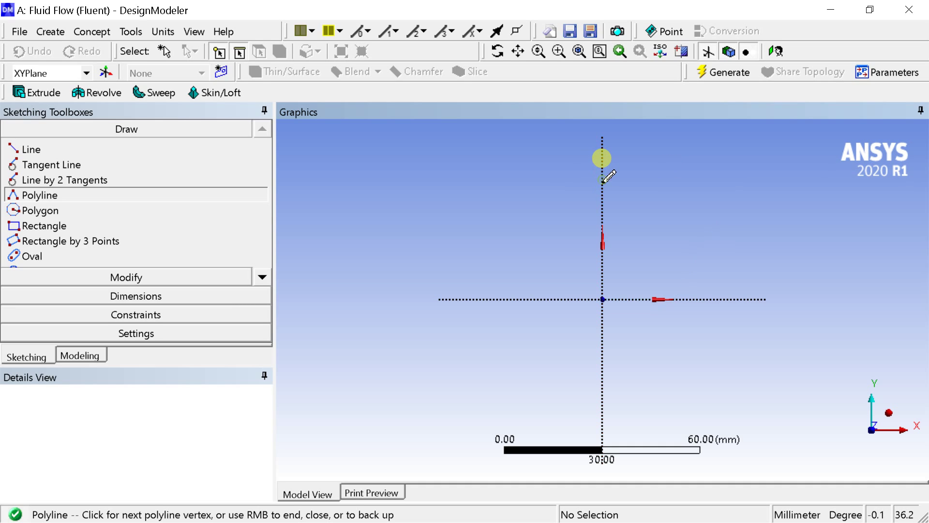
{"action": "left_click", "coordinate": [603, 299]}
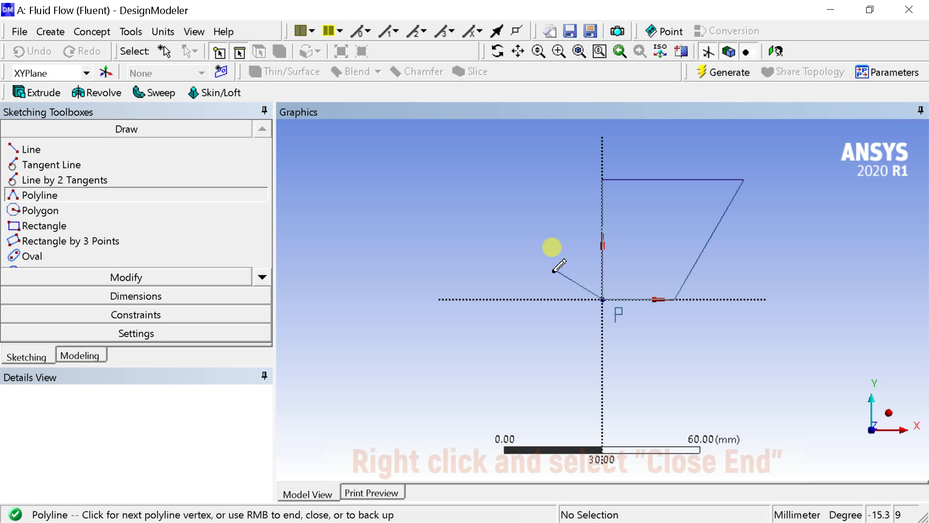
{"action": "right_click", "coordinate": [551, 267]}
{"action": "left_click", "coordinate": [566, 297]}
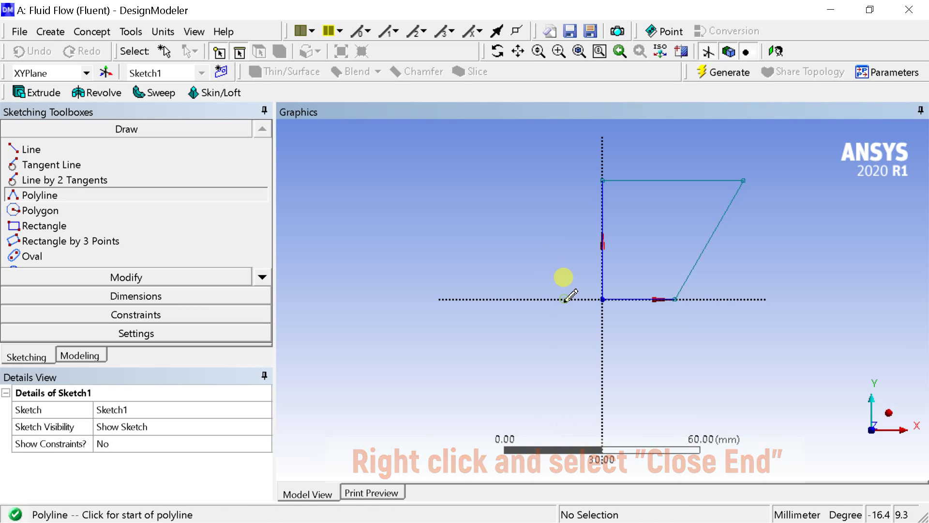
- Dimension the height of the profile's vertical side and the length of its base line
{"action": "left_click", "coordinate": [159, 296]}
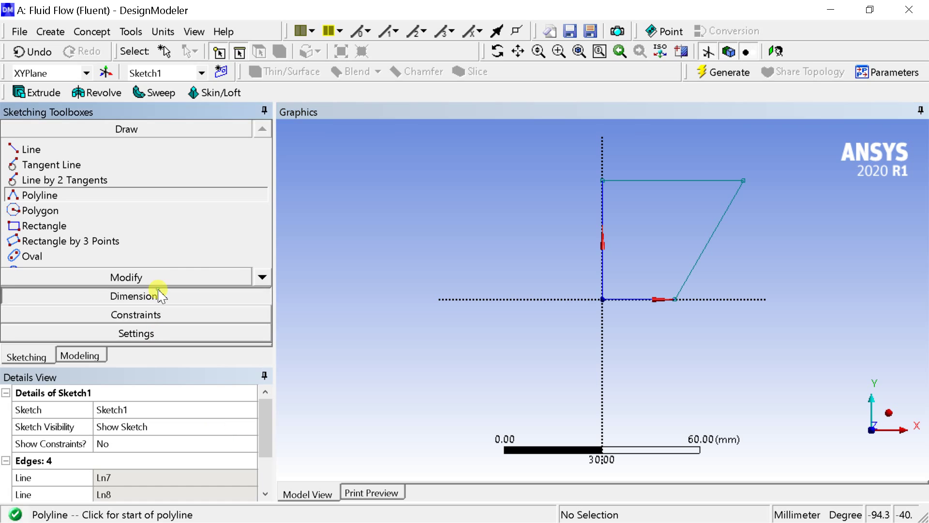
{"action": "left_click", "coordinate": [599, 237]}
{"action": "left_click", "coordinate": [564, 236]}
{"action": "left_click", "coordinate": [641, 301]}
{"action": "left_click", "coordinate": [619, 333]}
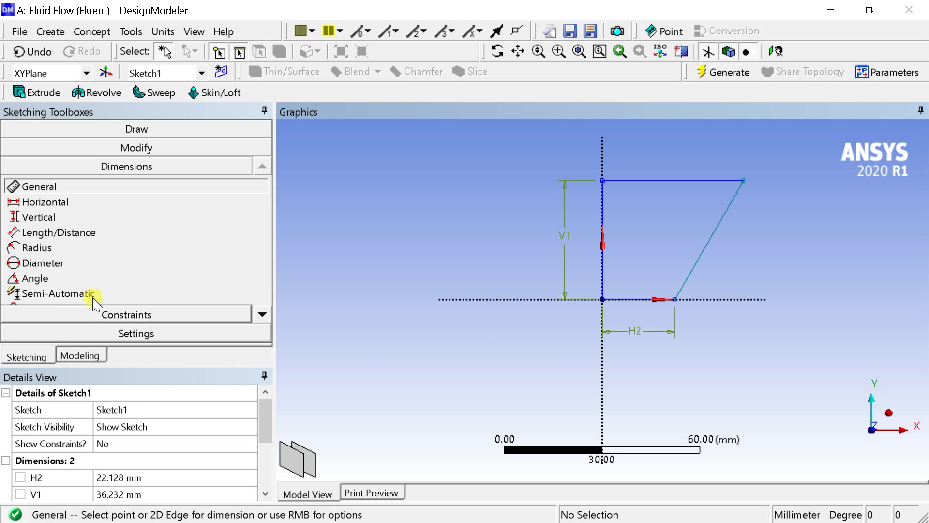
- Set the base length to 100 mm and the vertical side's height to 220 mm
{"action": "left_click", "coordinate": [34, 278]}
{"action": "left_click", "coordinate": [134, 406]}
{"action": "type", "text": "10"}
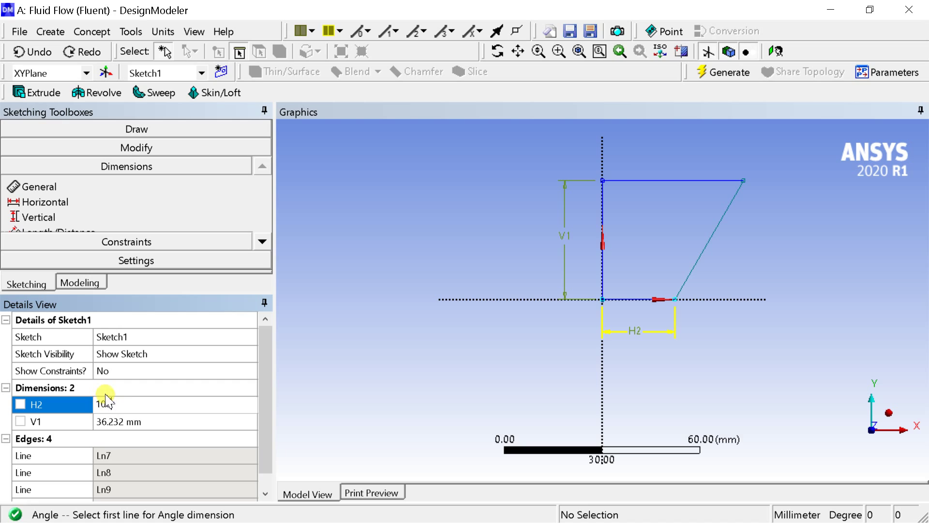
{"action": "type", "text": "0"}
{"action": "left_click", "coordinate": [111, 419]}
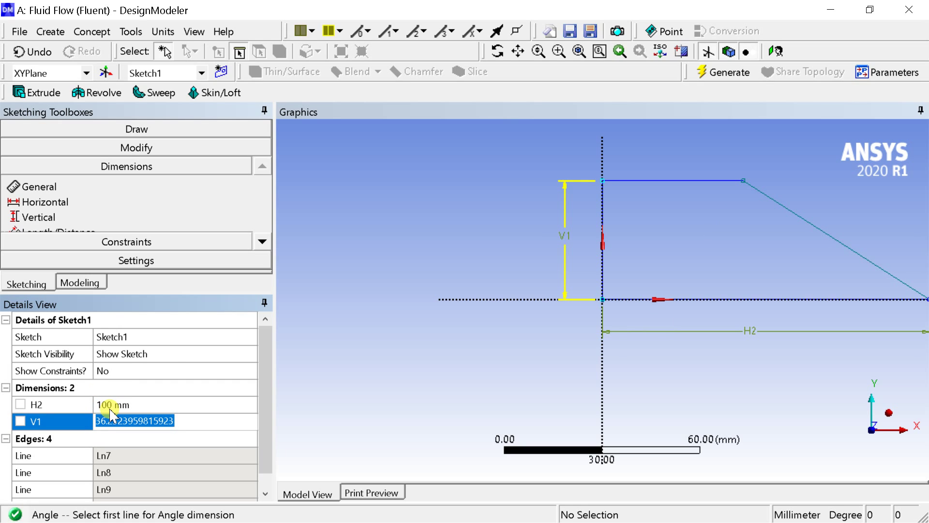
{"action": "type", "text": "220"}
{"action": "key", "text": "Return"}
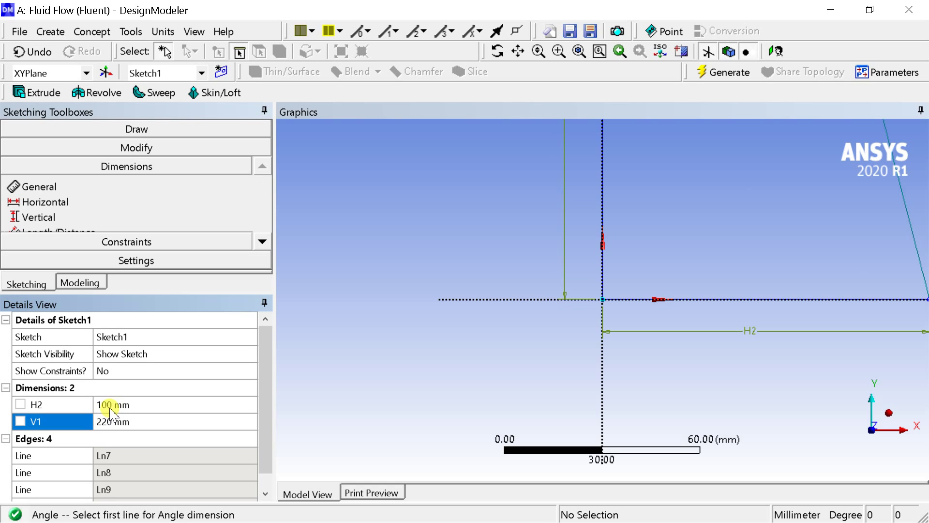
{"action": "left_click", "coordinate": [480, 260]}
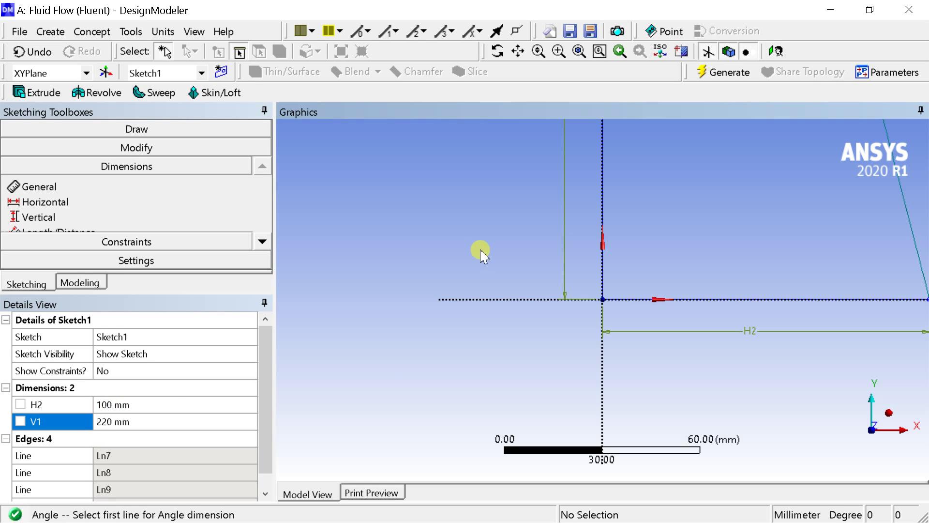
- Add an angle dimension between the profile's slanted side and its base line
{"action": "scroll", "coordinate": [474, 247], "scroll_direction": "down", "scroll_amount": 5}
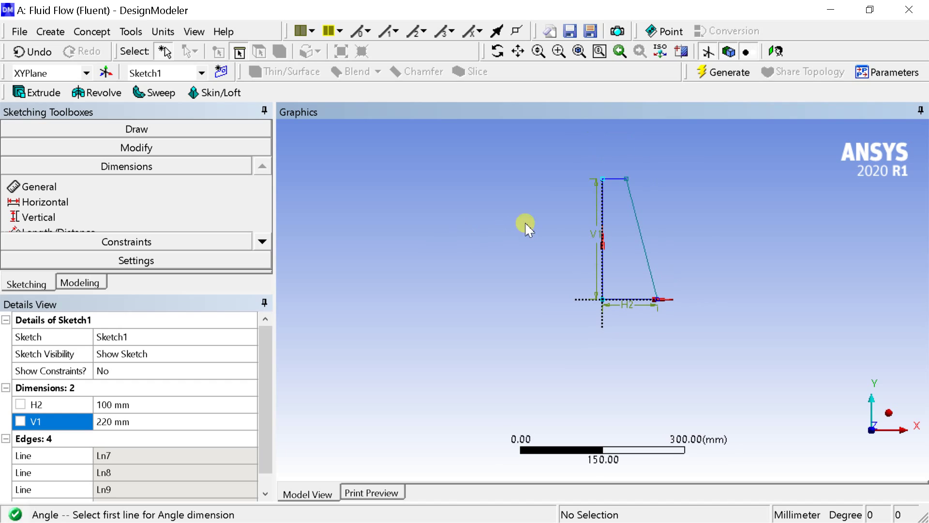
{"action": "scroll", "coordinate": [709, 168], "scroll_direction": "up", "scroll_amount": 2}
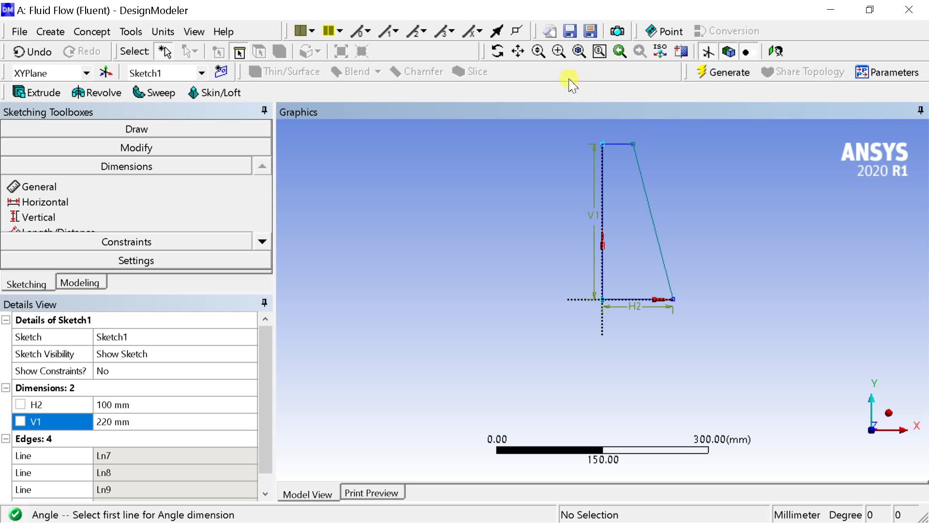
{"action": "left_click", "coordinate": [518, 51]}
{"action": "mouse_move", "coordinate": [625, 206]}
{"action": "left_mouse_down"}
{"action": "mouse_move", "coordinate": [582, 327]}
{"action": "mouse_move", "coordinate": [608, 216]}
{"action": "mouse_move", "coordinate": [609, 262]}
{"action": "left_mouse_up"}
{"action": "scroll", "coordinate": [582, 322], "scroll_direction": "up", "scroll_amount": 3}
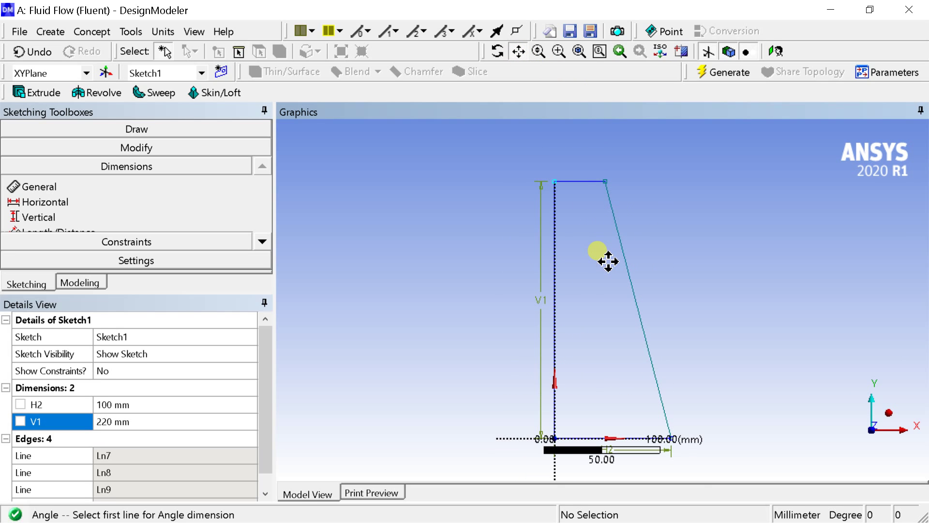
{"action": "left_click", "coordinate": [718, 89]}
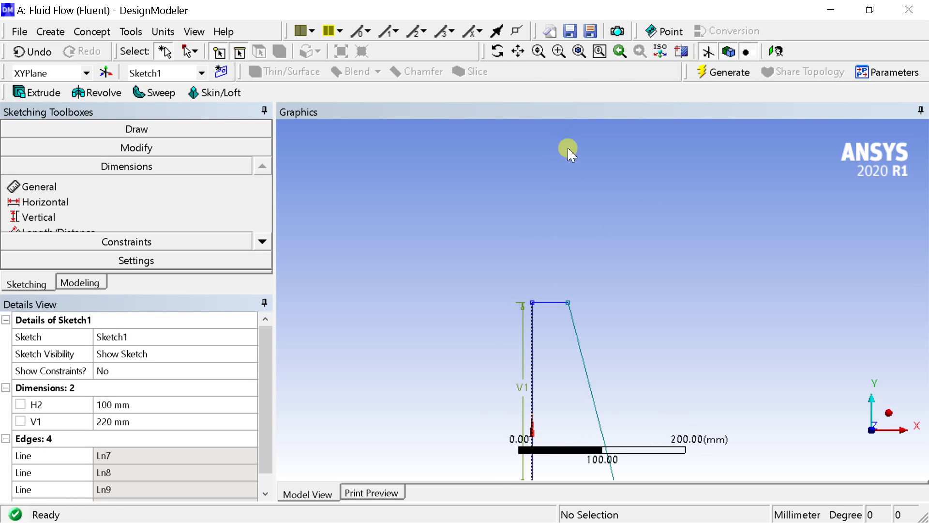
{"action": "left_click", "coordinate": [518, 51]}
{"action": "mouse_move", "coordinate": [578, 241]}
{"action": "left_mouse_down"}
{"action": "mouse_move", "coordinate": [604, 108]}
{"action": "mouse_move", "coordinate": [597, 149]}
{"action": "left_mouse_up"}
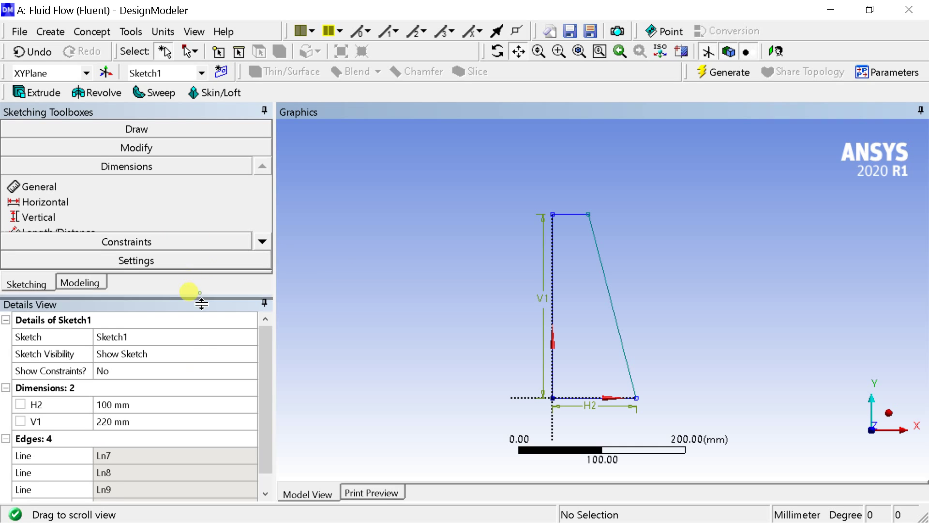
{"action": "left_click_drag", "start_coordinate": [202, 304], "coordinate": [194, 379]}
{"action": "left_click", "coordinate": [150, 281]}
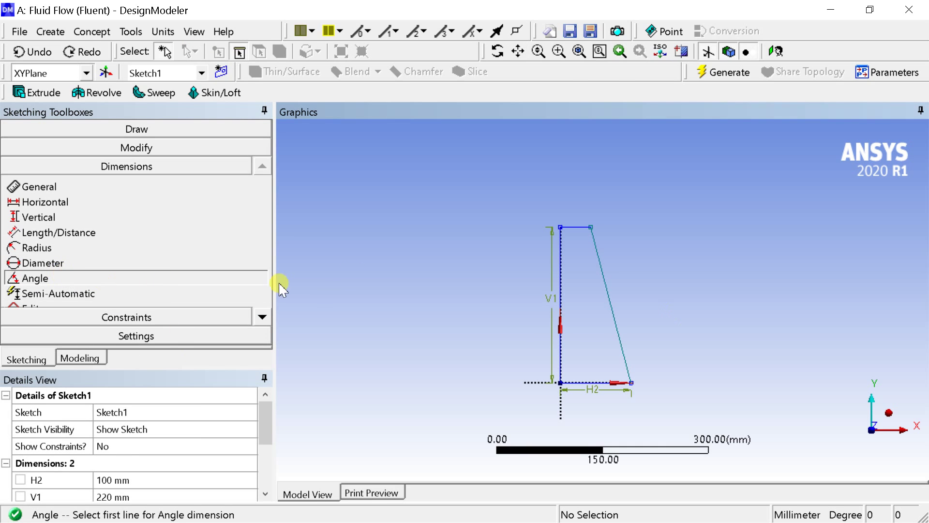
{"action": "left_click", "coordinate": [624, 351]}
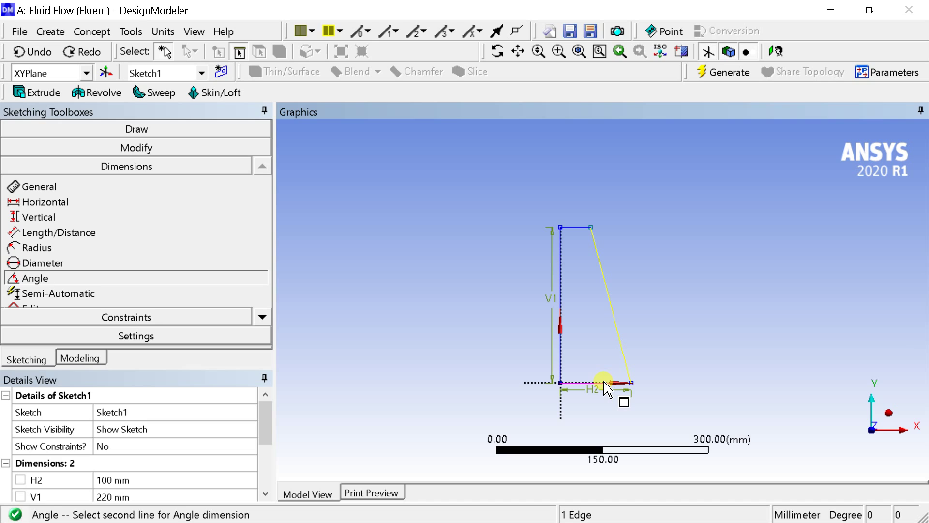
{"action": "left_click", "coordinate": [604, 383]}
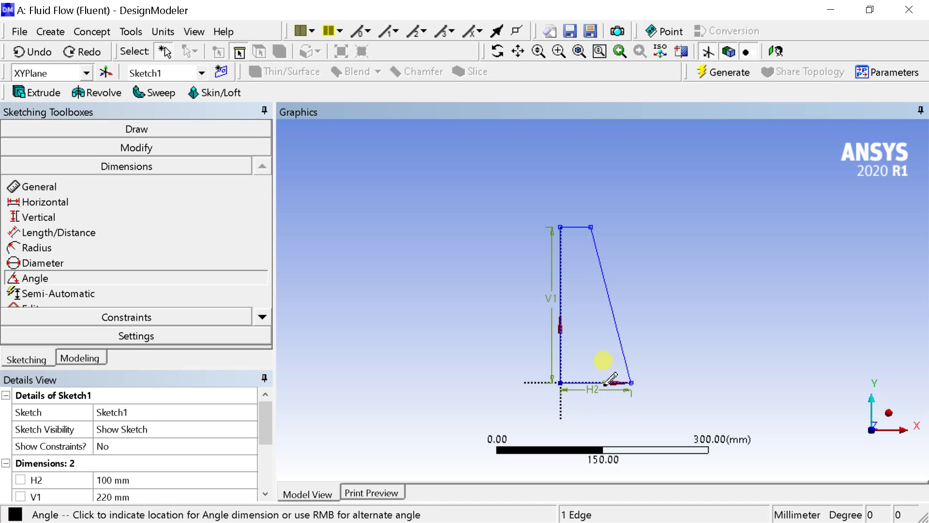
{"action": "left_click", "coordinate": [524, 301]}
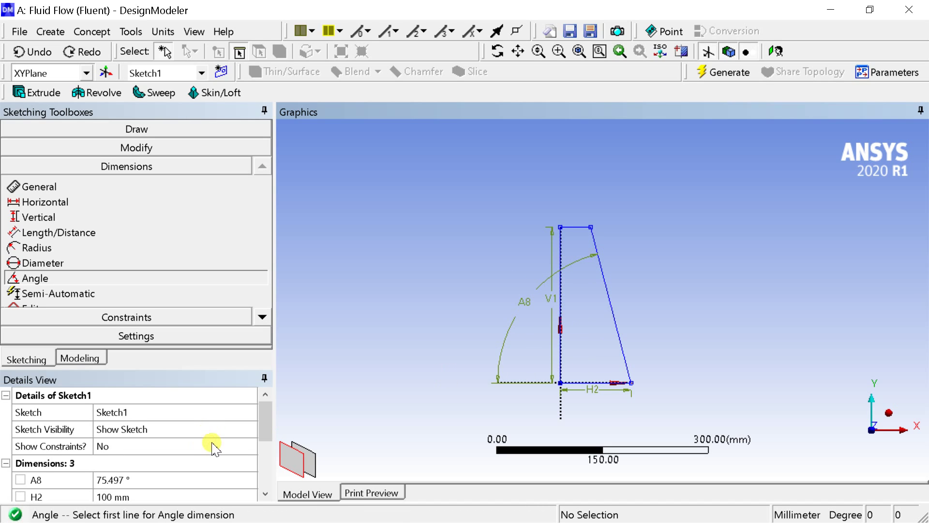
- Set the slanted side's angle to 95° and generate the sketch
{"action": "left_click_drag", "start_coordinate": [263, 414], "coordinate": [267, 444]}
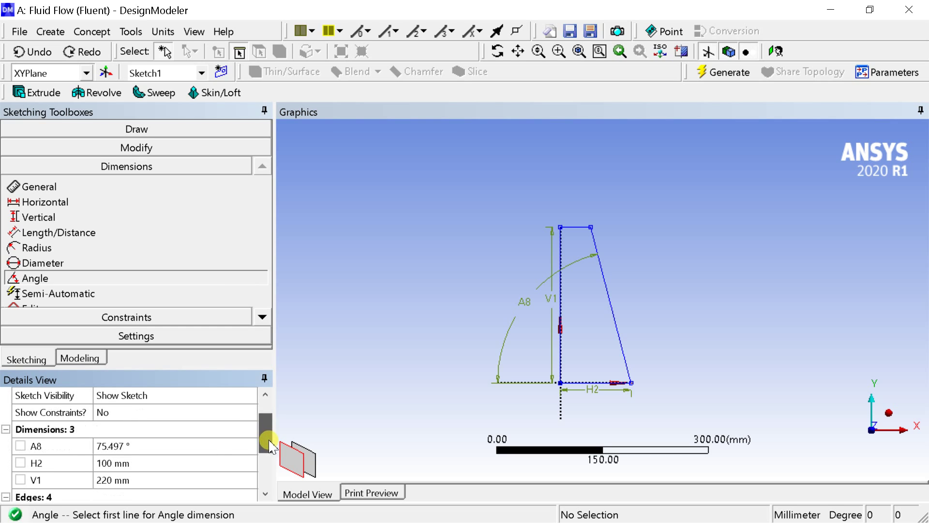
{"action": "left_click", "coordinate": [178, 450]}
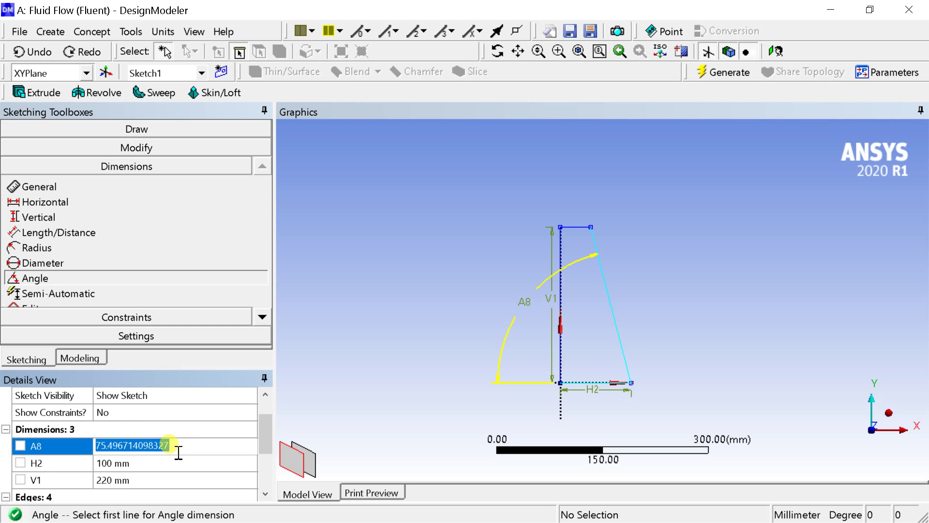
{"action": "type", "text": "95"}
{"action": "key", "text": "Return"}
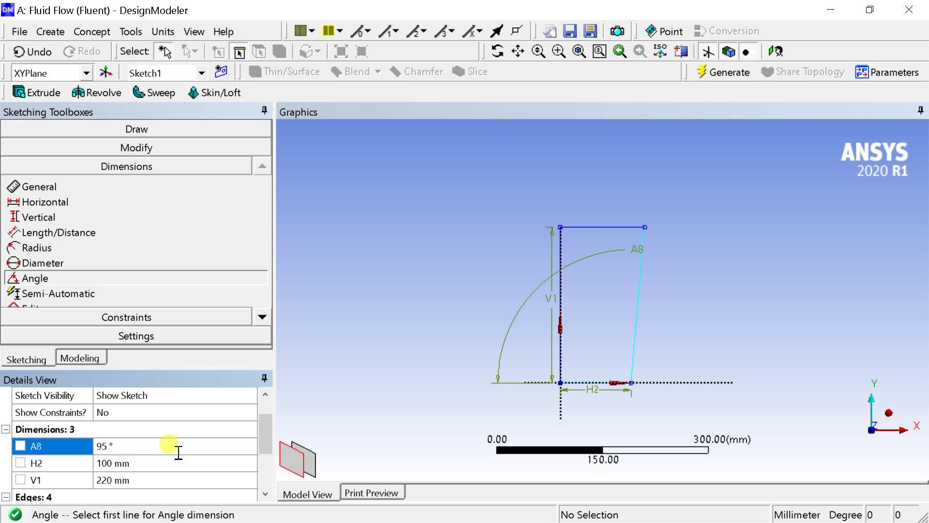
{"action": "left_click", "coordinate": [678, 167]}
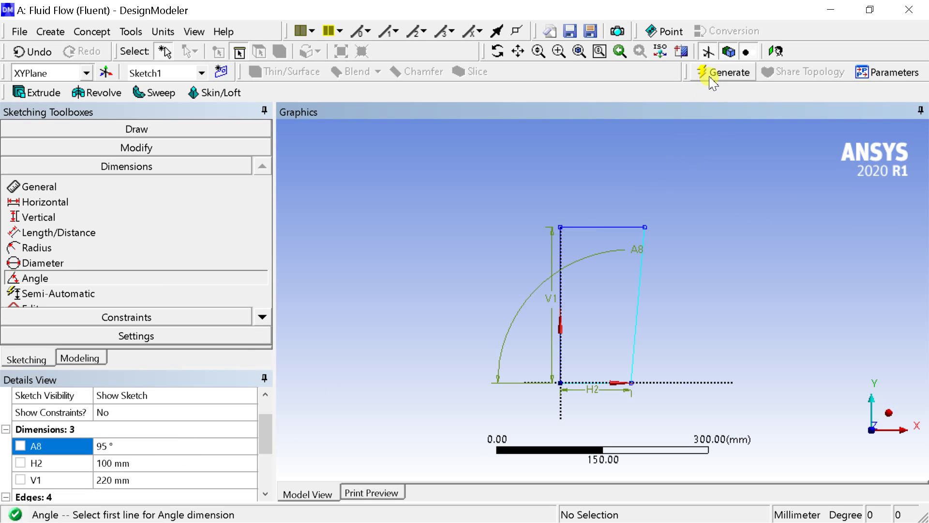
{"action": "left_click", "coordinate": [712, 78]}
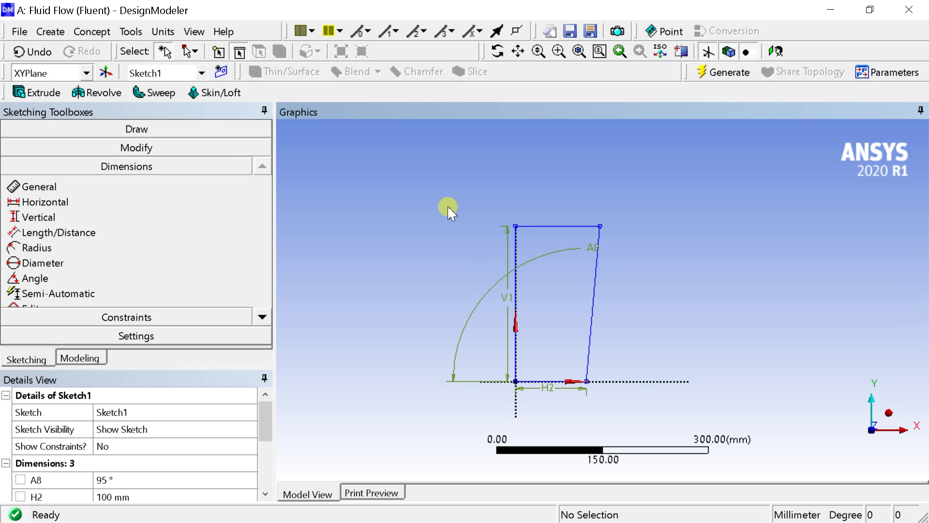
- Create a revolve feature from Sketch1 with the vertical Y axis as its axis of revolution
{"action": "left_click", "coordinate": [97, 93]}
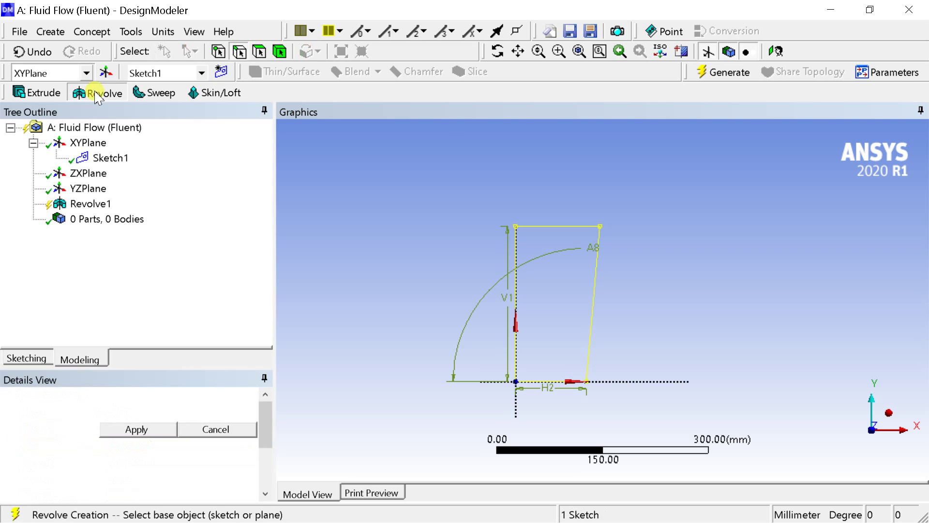
{"action": "left_click", "coordinate": [155, 430]}
{"action": "left_click", "coordinate": [138, 447]}
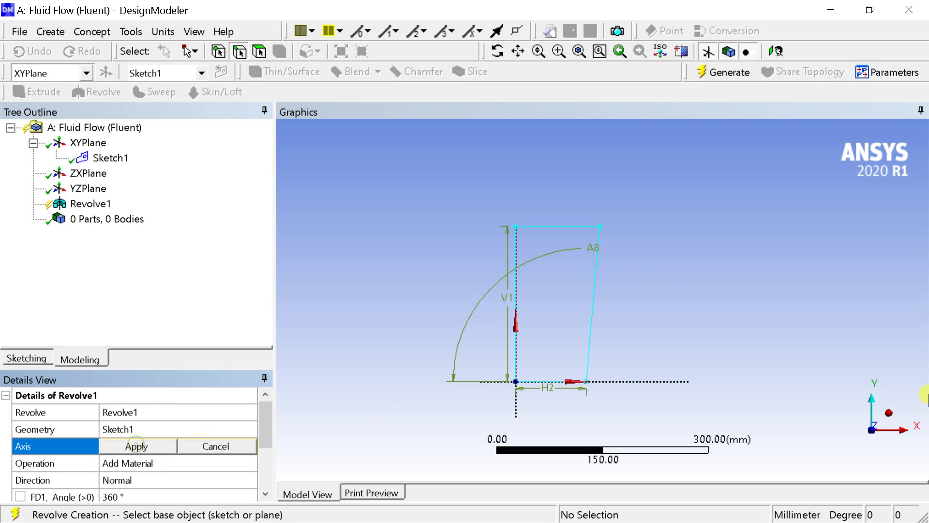
{"action": "left_click", "coordinate": [869, 411]}
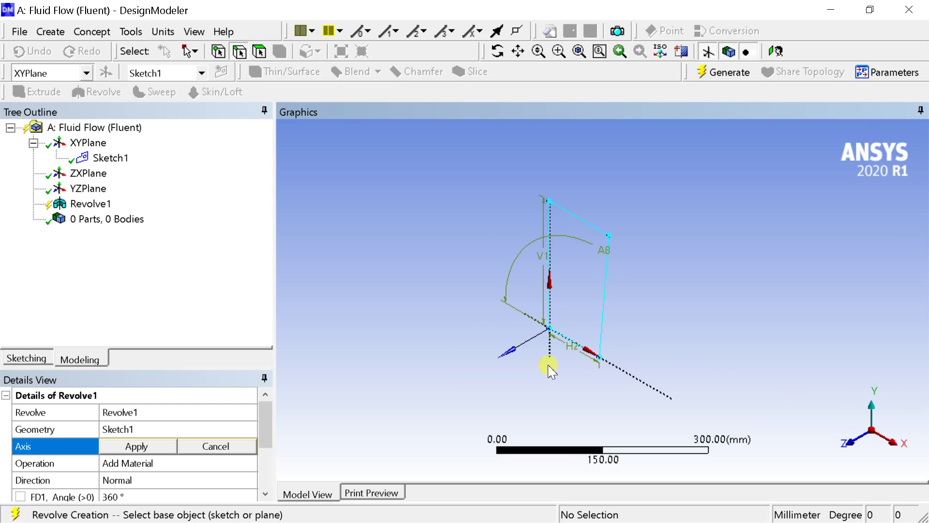
{"action": "left_click", "coordinate": [551, 357]}
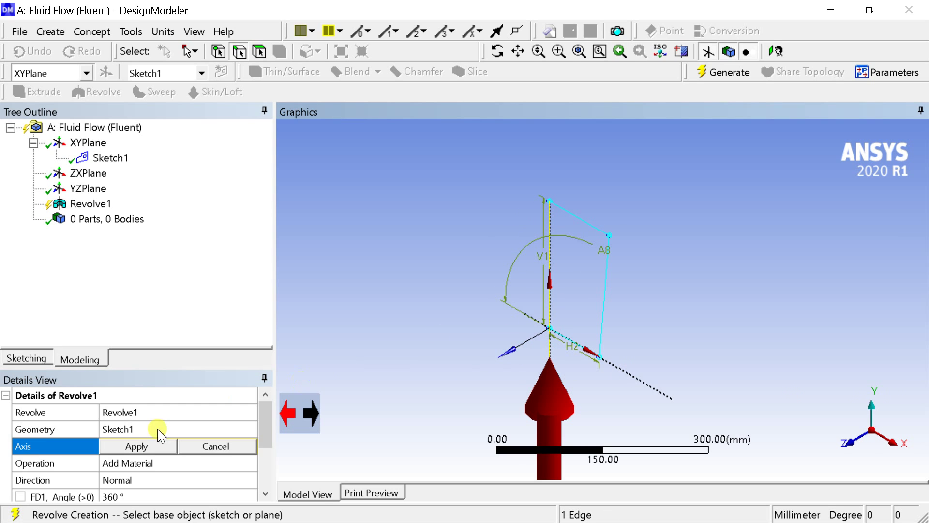
{"action": "left_click", "coordinate": [127, 444]}
- Set the revolve operation to Add Frozen and generate the 360° body
{"action": "mouse_move", "coordinate": [149, 358]}
{"action": "left_mouse_down"}
{"action": "mouse_move", "coordinate": [140, 359]}
{"action": "mouse_move", "coordinate": [173, 276]}
{"action": "mouse_move", "coordinate": [173, 236]}
{"action": "left_mouse_up"}
{"action": "left_click", "coordinate": [146, 396]}
{"action": "left_click", "coordinate": [169, 362]}
{"action": "left_click", "coordinate": [262, 364]}
{"action": "left_click", "coordinate": [213, 379]}
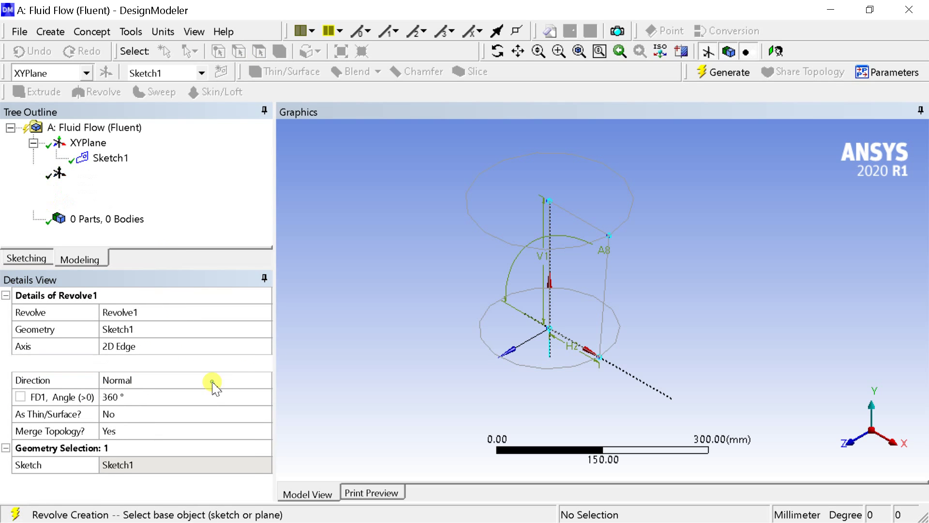
{"action": "left_click", "coordinate": [733, 74]}
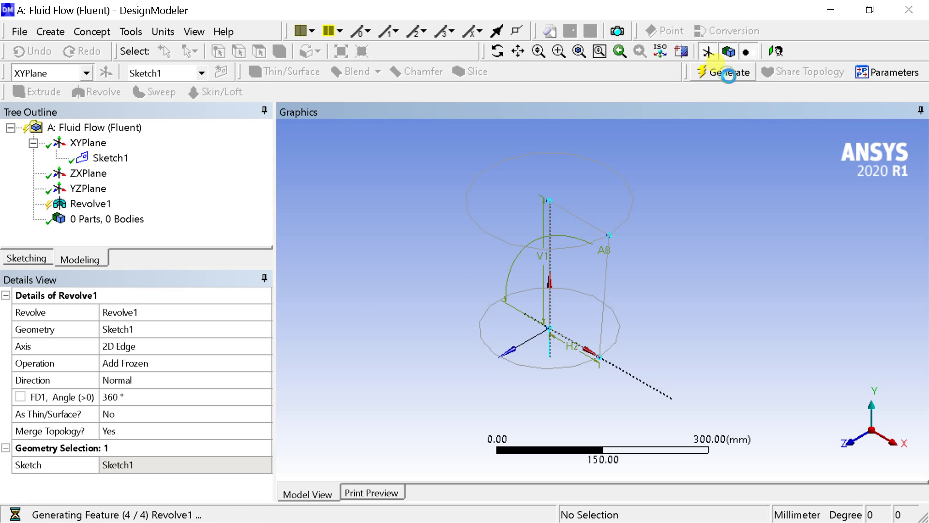
- Add a new plane that uses the ZXPlane as its base plane
{"action": "left_click", "coordinate": [844, 432]}
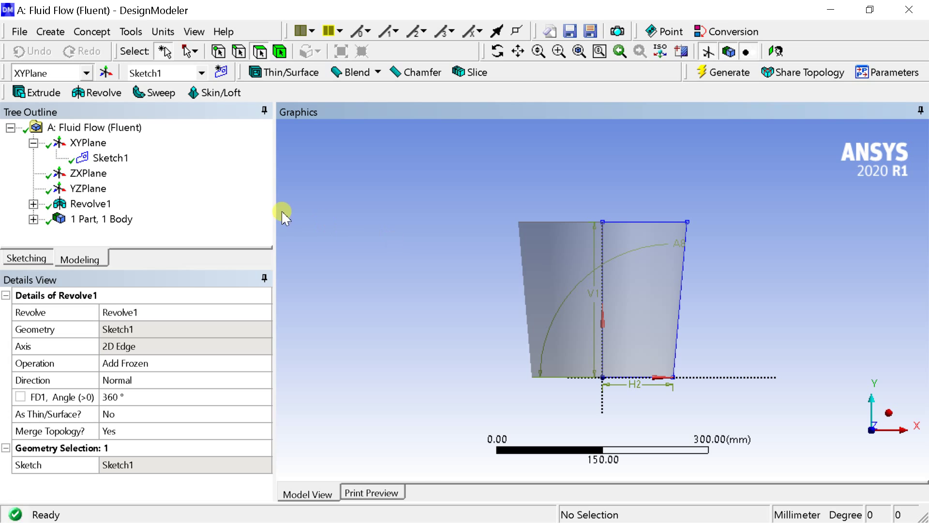
{"action": "left_click", "coordinate": [106, 73]}
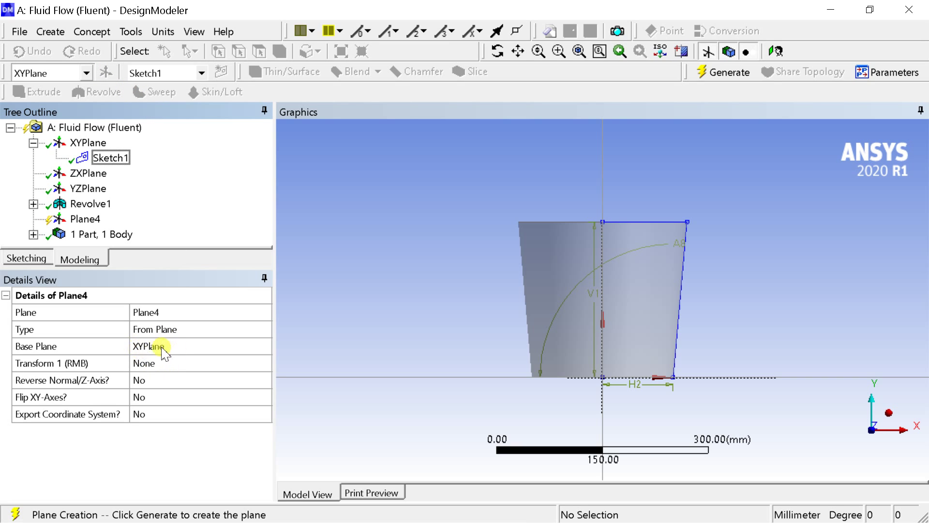
{"action": "left_click", "coordinate": [189, 346]}
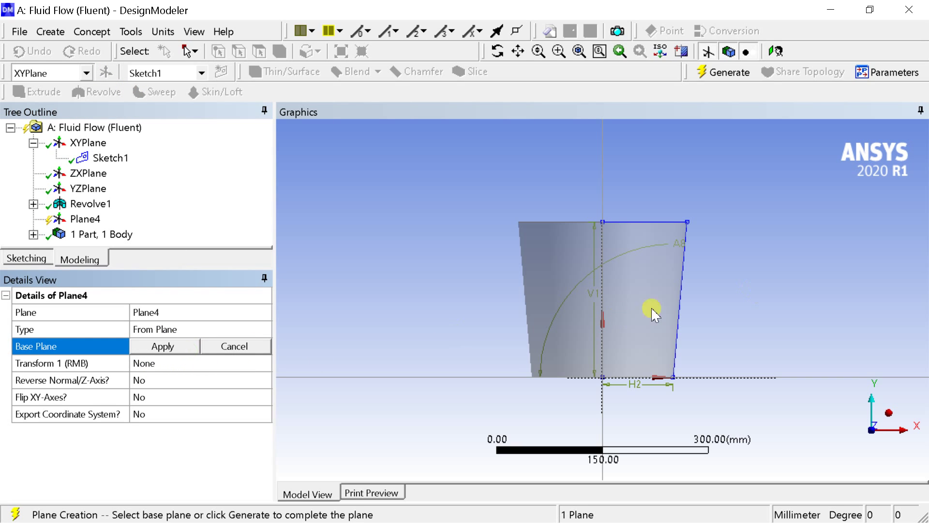
{"action": "left_click", "coordinate": [889, 414]}
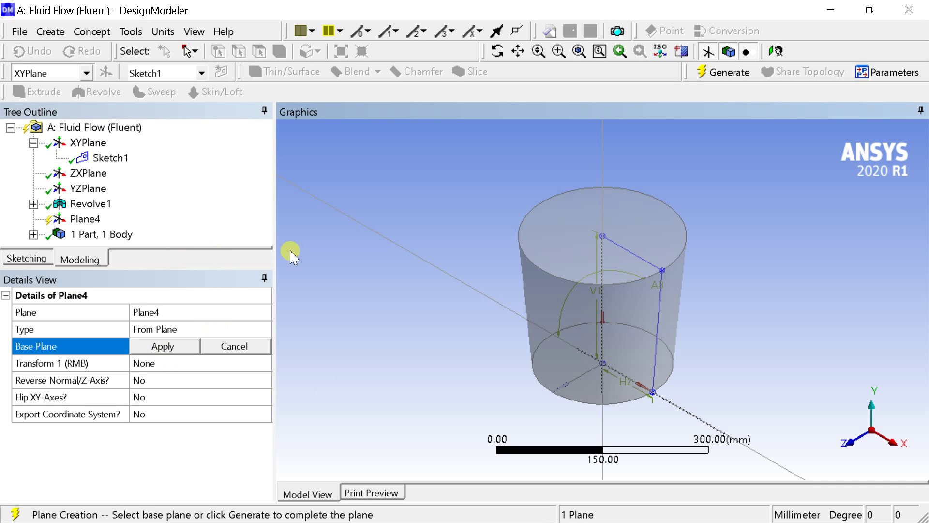
{"action": "left_click", "coordinate": [86, 73]}
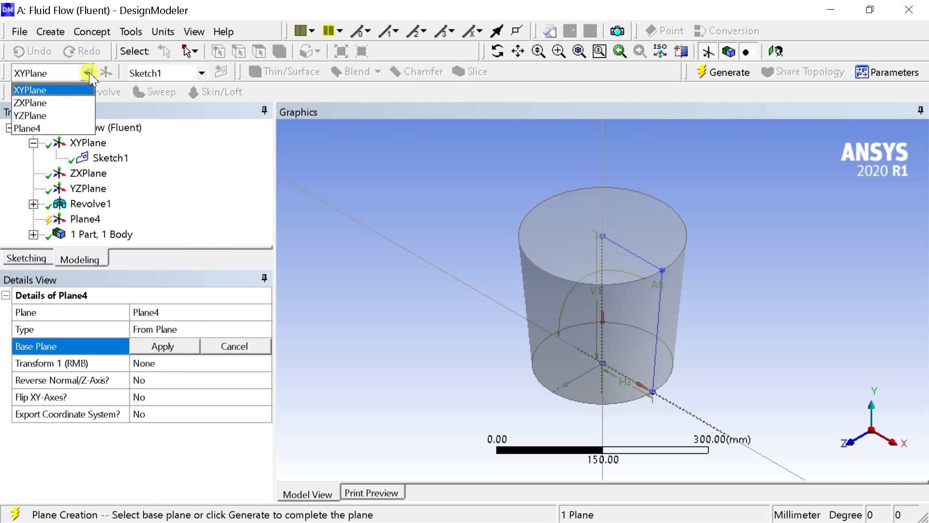
{"action": "left_click", "coordinate": [56, 110]}
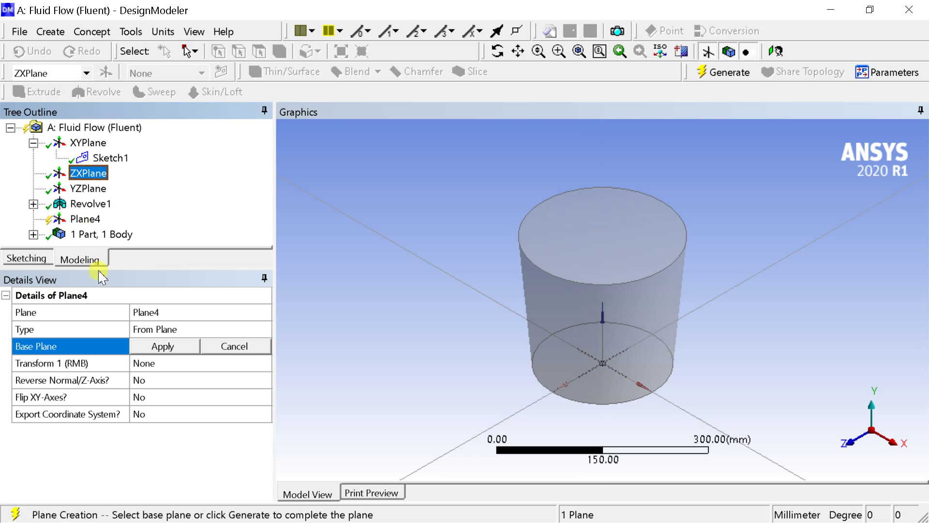
{"action": "left_click", "coordinate": [163, 347]}
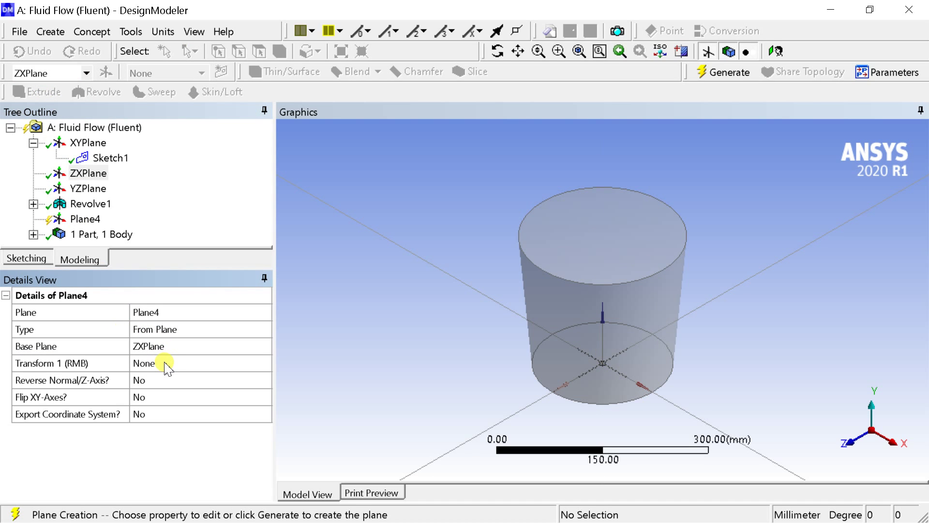
- Offset the new plane 60 mm with an Offset Global Y transform and generate it
{"action": "left_click", "coordinate": [166, 364]}
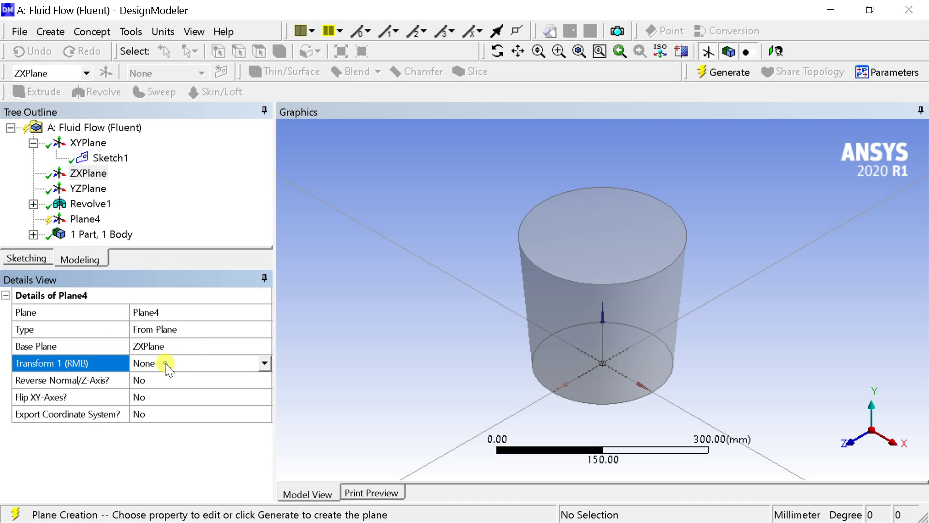
{"action": "left_click", "coordinate": [264, 364]}
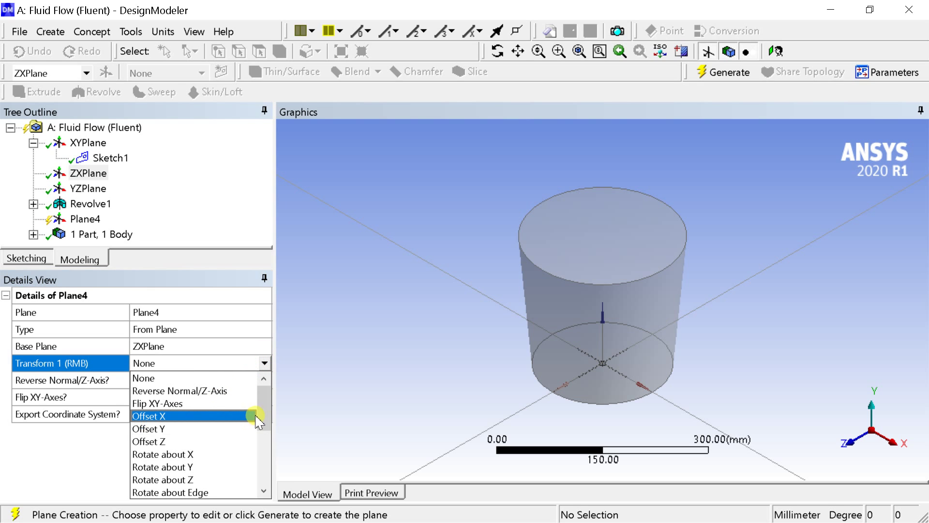
{"action": "left_click_drag", "start_coordinate": [267, 416], "coordinate": [268, 468]}
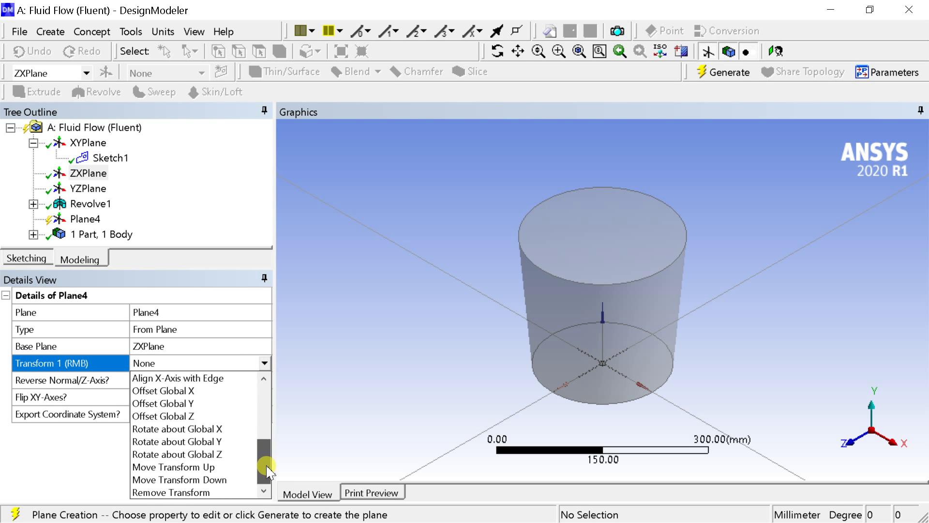
{"action": "left_click", "coordinate": [213, 403]}
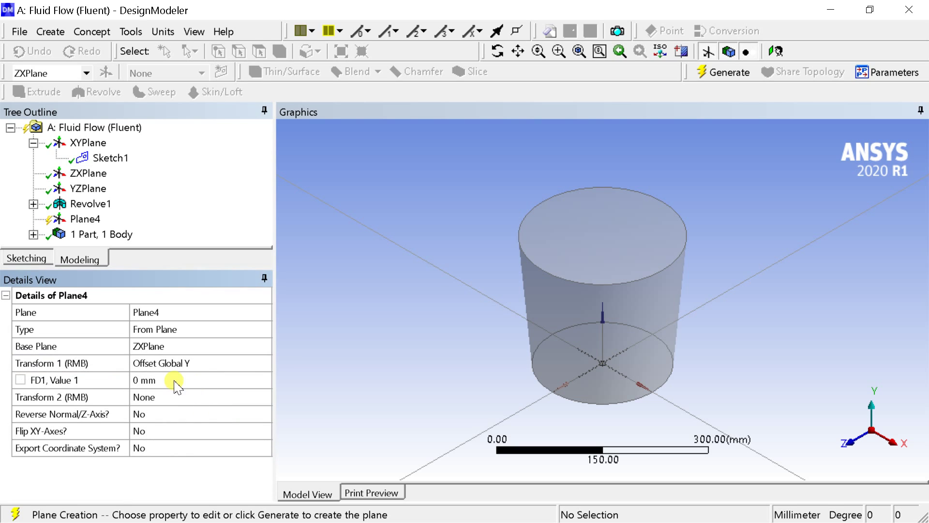
{"action": "left_click", "coordinate": [174, 380]}
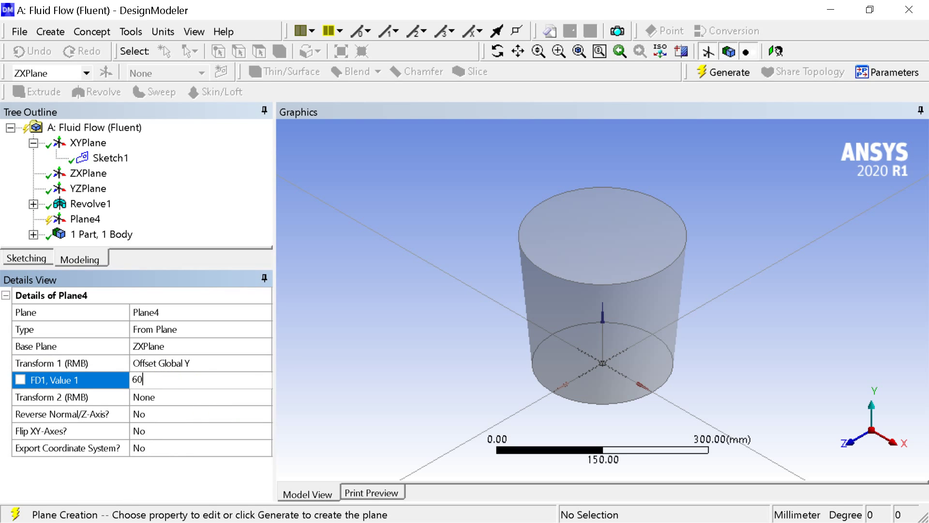
{"action": "key", "text": "Return"}
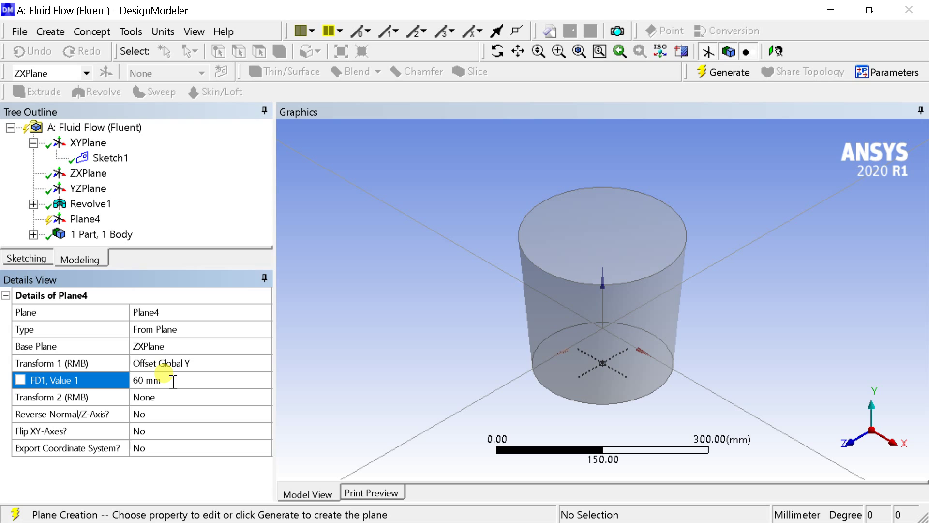
{"action": "left_click", "coordinate": [721, 73]}
{"action": "left_click", "coordinate": [845, 441]}
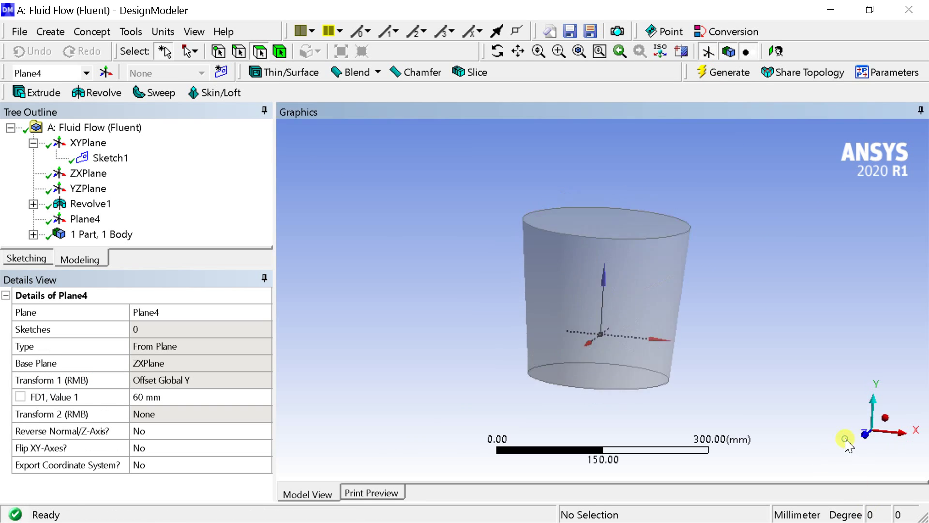
{"action": "left_click", "coordinate": [885, 417]}
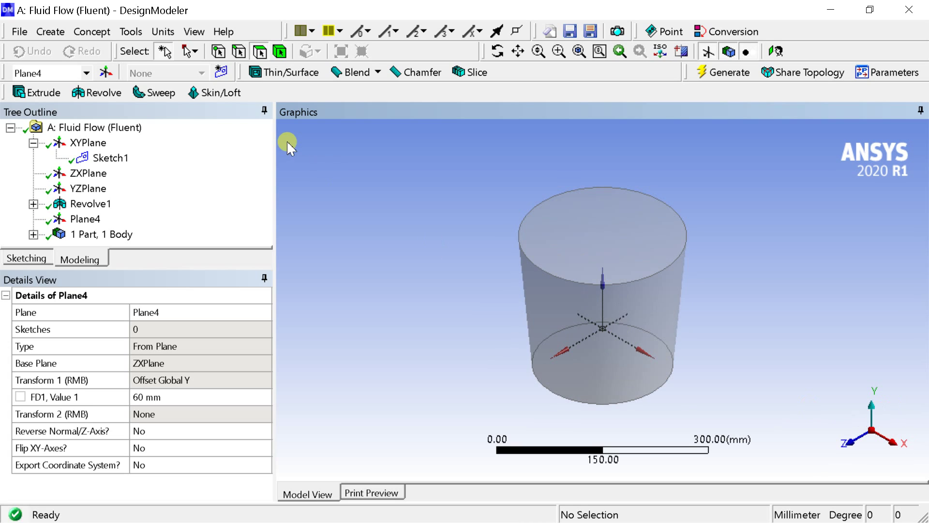
- Add another plane that uses Plane4 as its base plane
{"action": "left_click", "coordinate": [105, 72]}
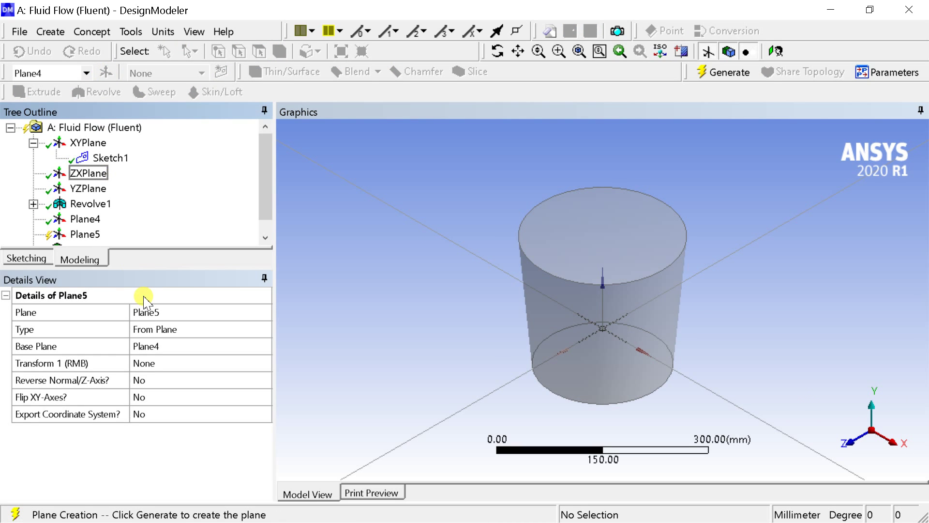
{"action": "left_click", "coordinate": [165, 347]}
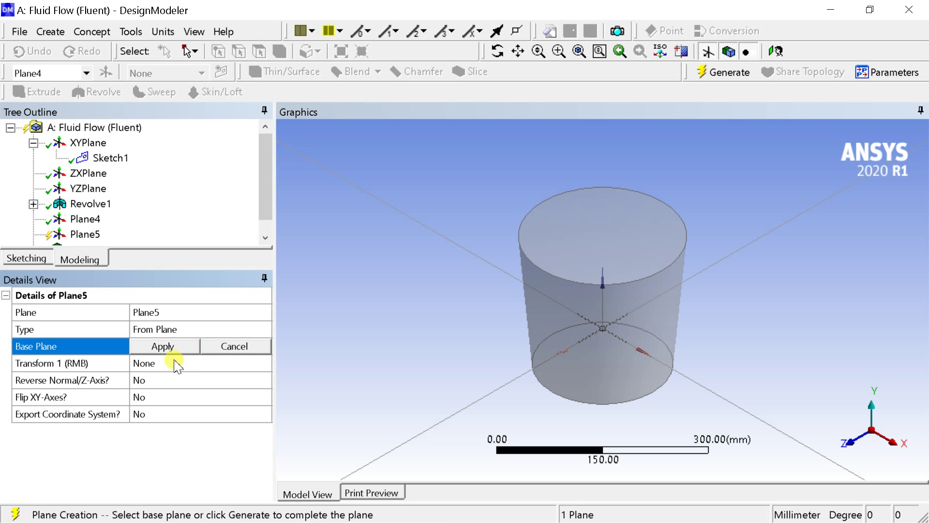
{"action": "left_click", "coordinate": [163, 347]}
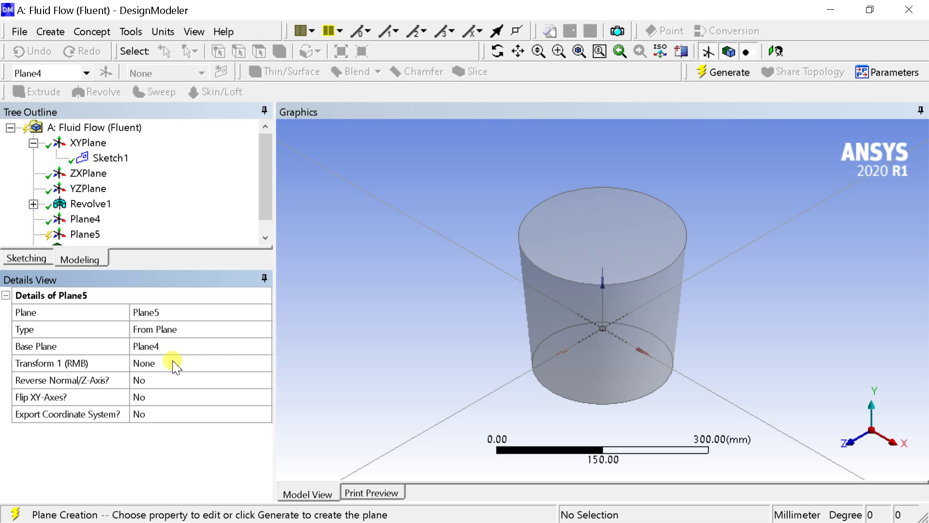
- Set the second plane's first transform to Offset Global Y with a value of 70 mm
{"action": "left_click", "coordinate": [172, 363]}
{"action": "left_click", "coordinate": [268, 362]}
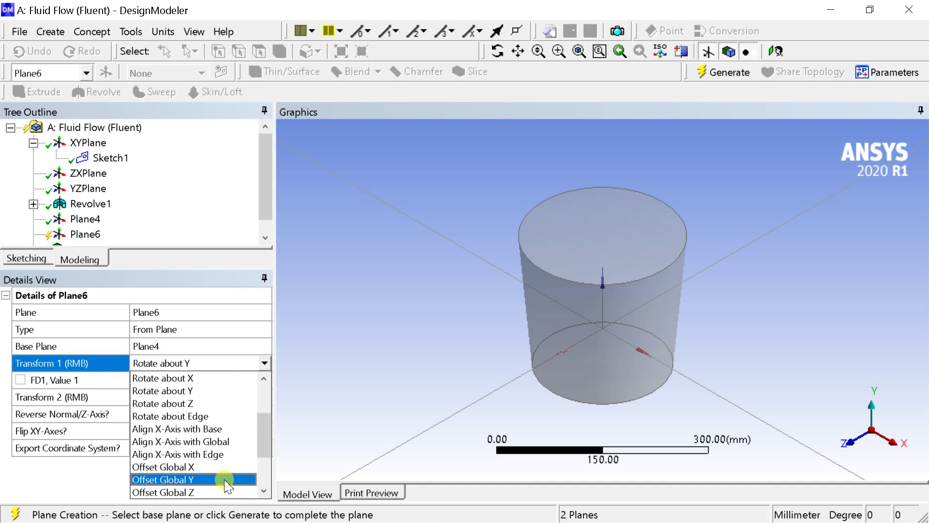
{"action": "left_click", "coordinate": [225, 479]}
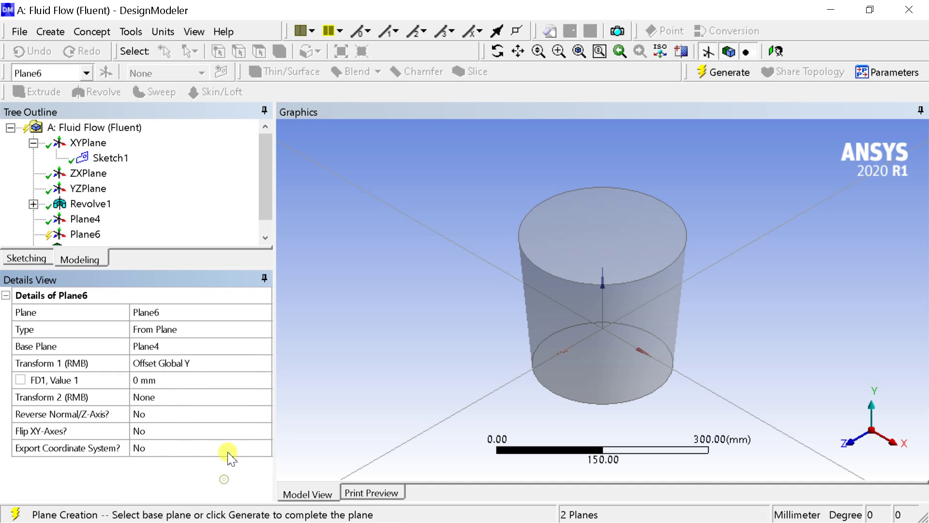
{"action": "left_click", "coordinate": [176, 381]}
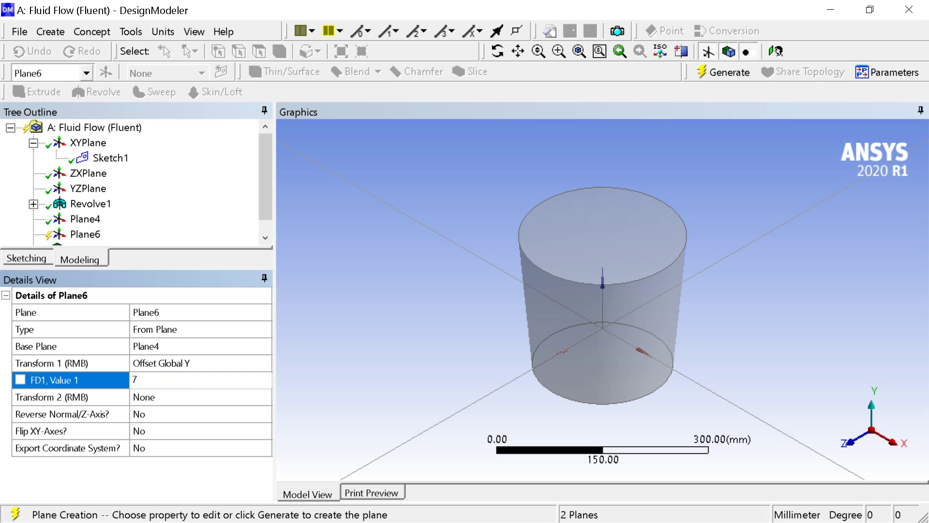
{"action": "key", "text": "Return"}
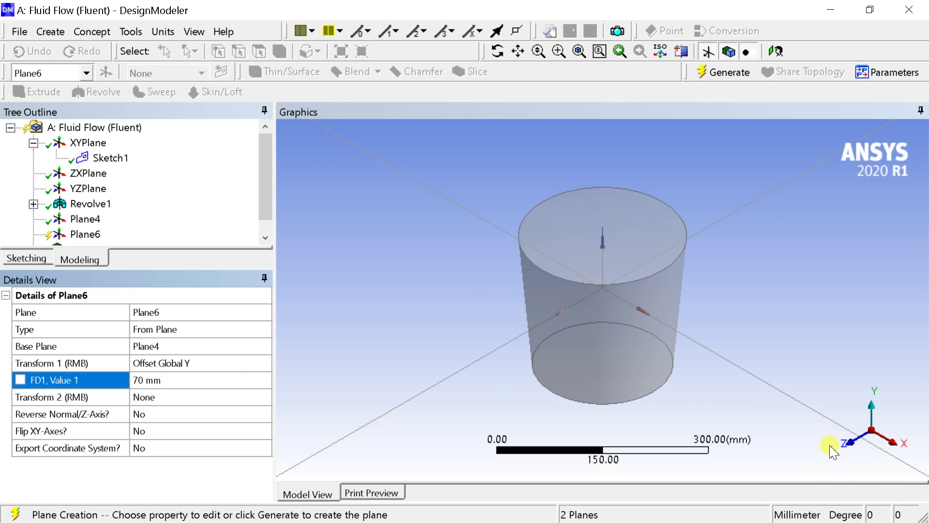
- Generate the second offset plane and compare its position on the tank with Plane4
{"action": "left_click", "coordinate": [846, 445]}
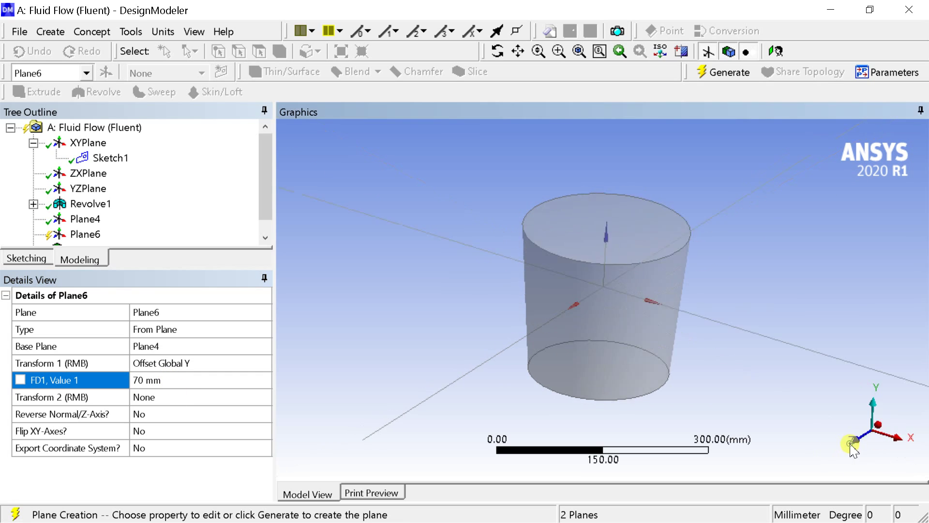
{"action": "left_click", "coordinate": [729, 73]}
{"action": "left_click", "coordinate": [77, 220]}
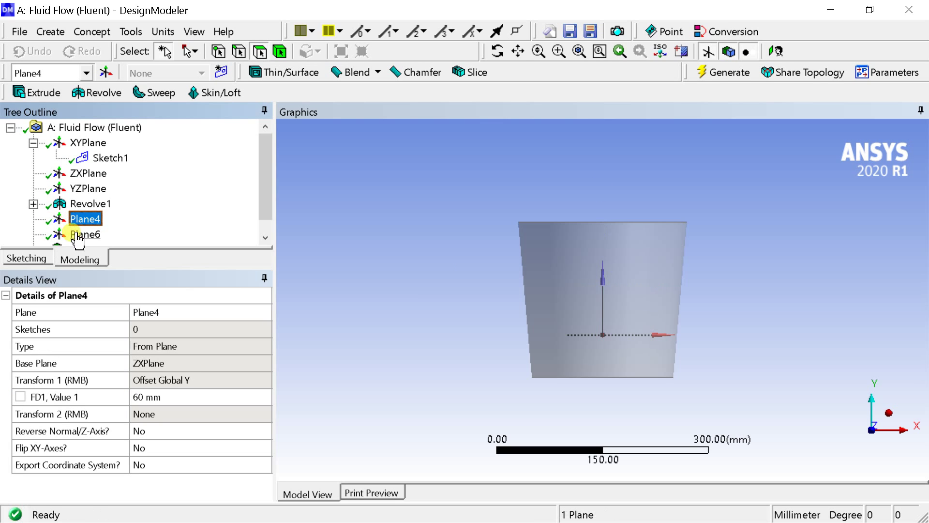
{"action": "left_click", "coordinate": [83, 234]}
{"action": "left_click", "coordinate": [643, 145]}
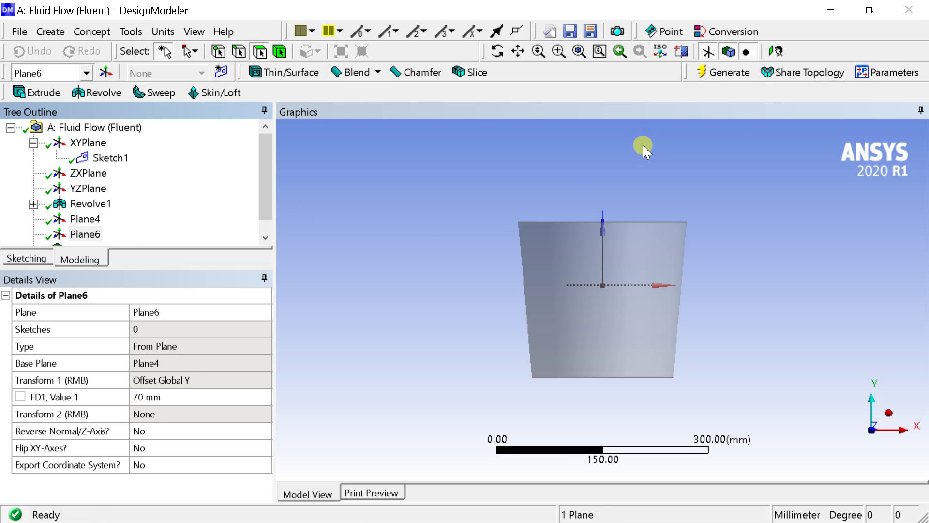
{"action": "left_click", "coordinate": [733, 73]}
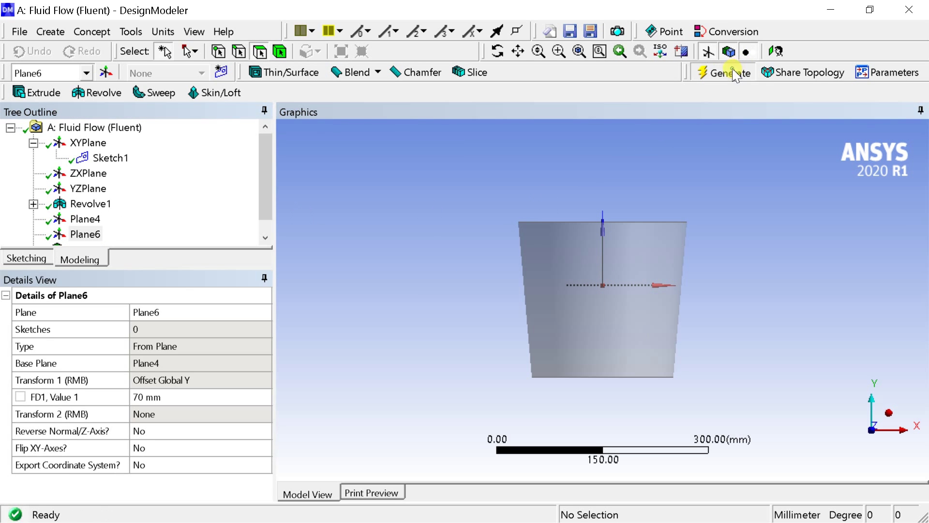
{"action": "left_click", "coordinate": [889, 413]}
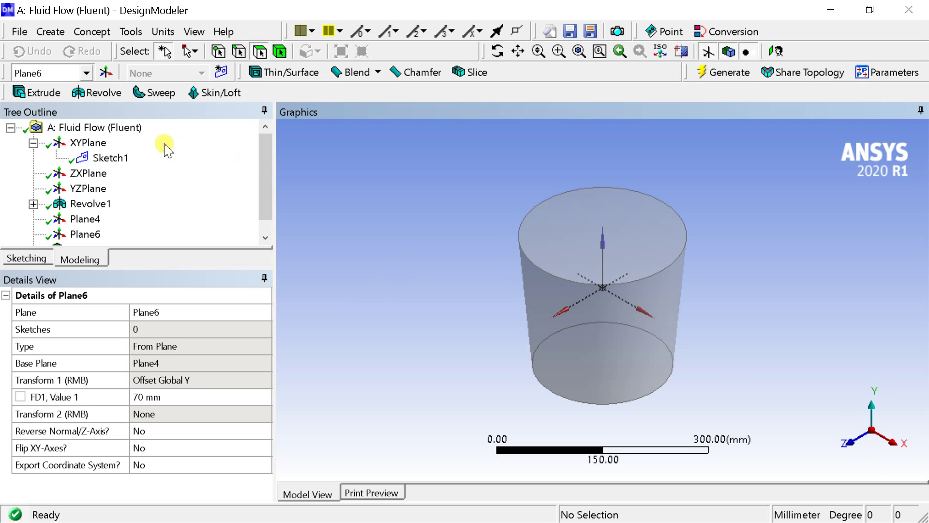
- Slice all bodies of the tank by plane with Plane4 as the base plane, and generate the slice
{"action": "left_click", "coordinate": [472, 72]}
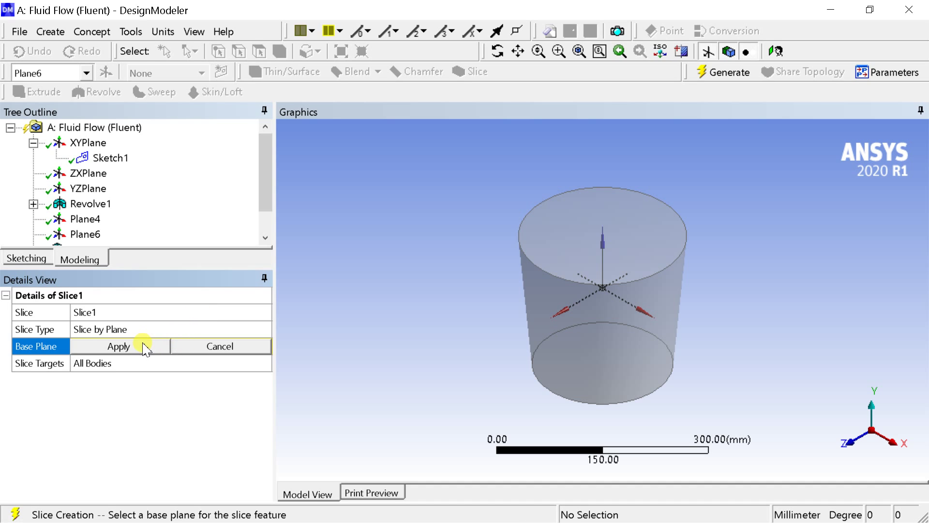
{"action": "left_click", "coordinate": [85, 219]}
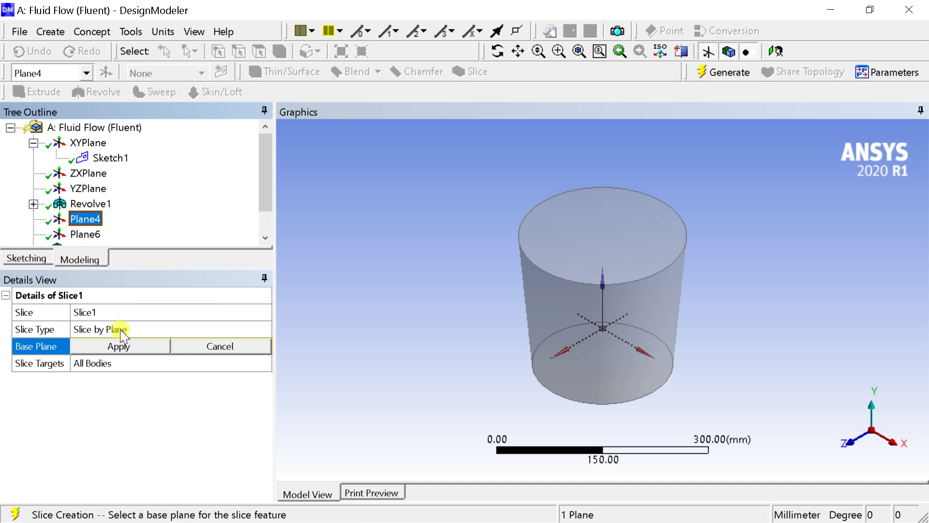
{"action": "left_click", "coordinate": [125, 347]}
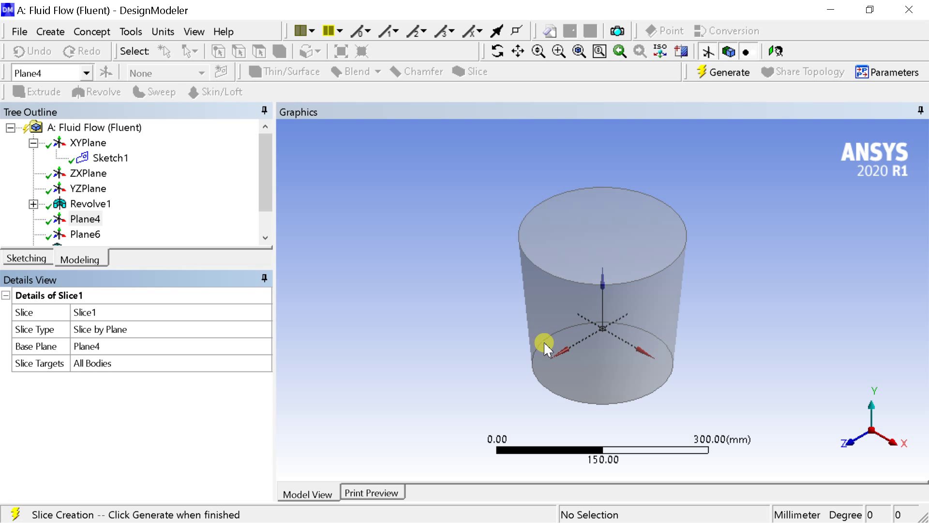
{"action": "left_click", "coordinate": [732, 80]}
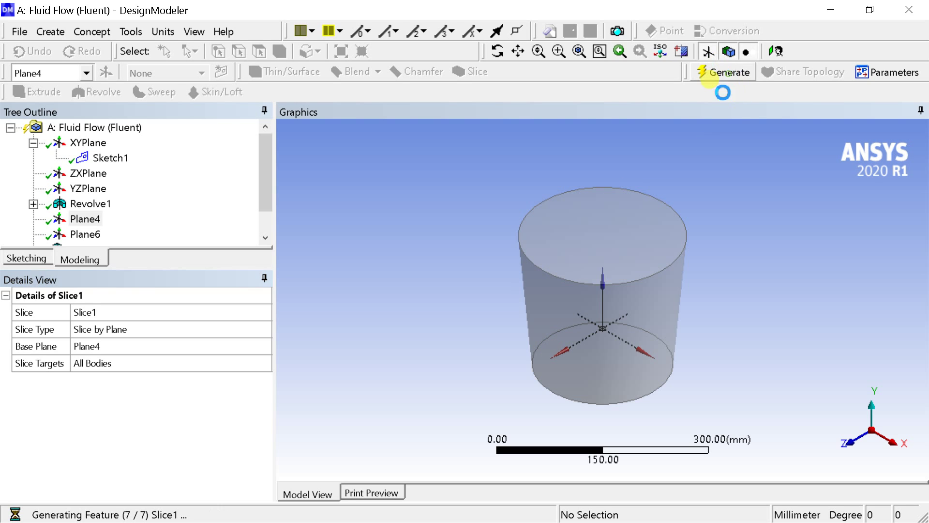
{"action": "left_click", "coordinate": [851, 436]}
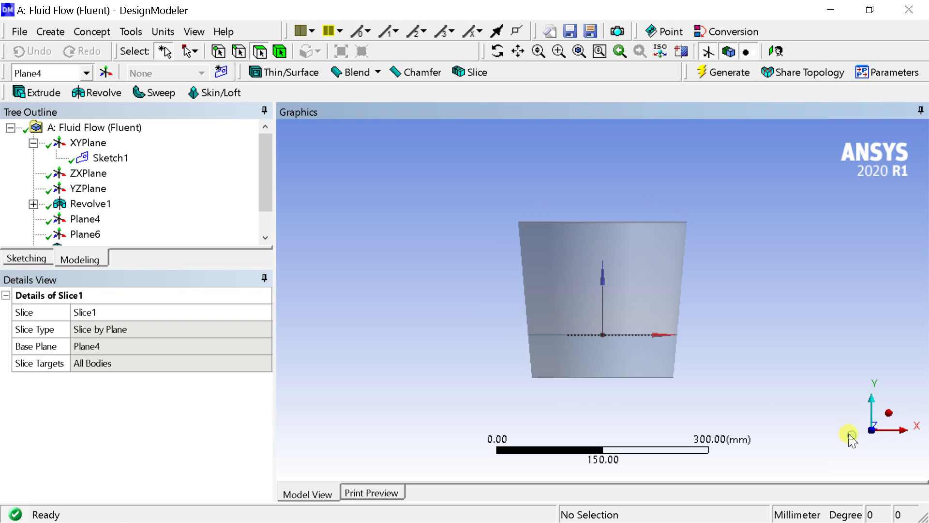
- Examine the separate bodies above and below the slice at Plane4 using body selection
{"action": "left_click", "coordinate": [280, 51]}
{"action": "left_click", "coordinate": [591, 291]}
{"action": "left_click", "coordinate": [569, 366]}
{"action": "left_click", "coordinate": [582, 276]}
{"action": "left_click", "coordinate": [589, 342]}
{"action": "left_click", "coordinate": [896, 412]}
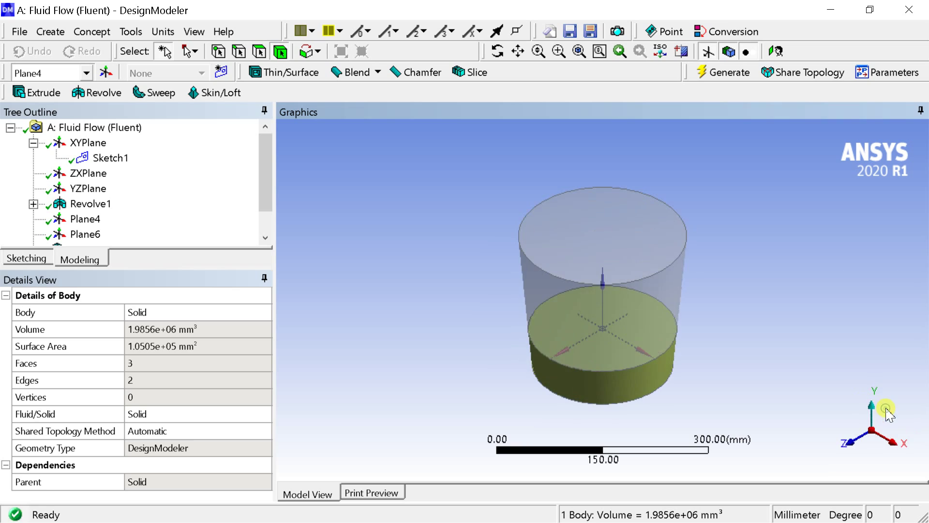
{"action": "left_click", "coordinate": [647, 329]}
{"action": "left_click", "coordinate": [657, 371]}
{"action": "left_click", "coordinate": [812, 279]}
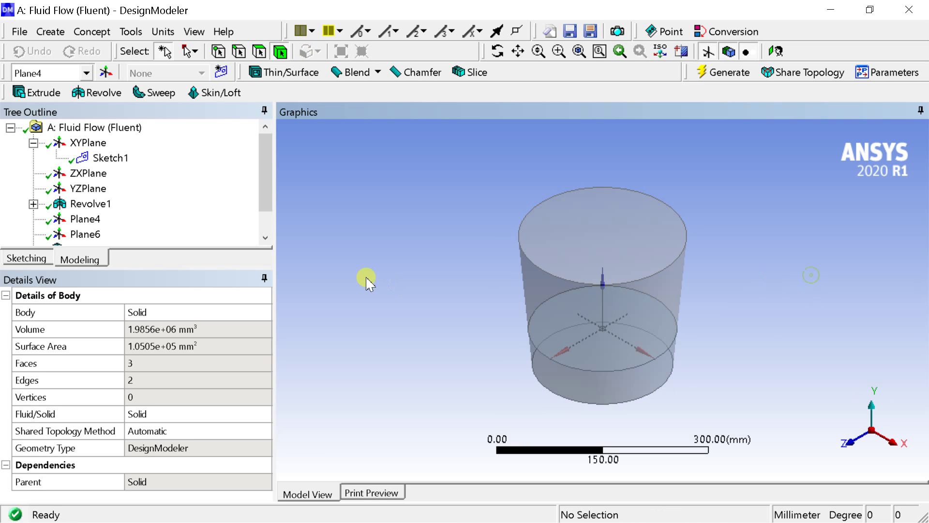
- Start a new Slice by Plane feature with Plane6 as its base plane
{"action": "left_click", "coordinate": [468, 72]}
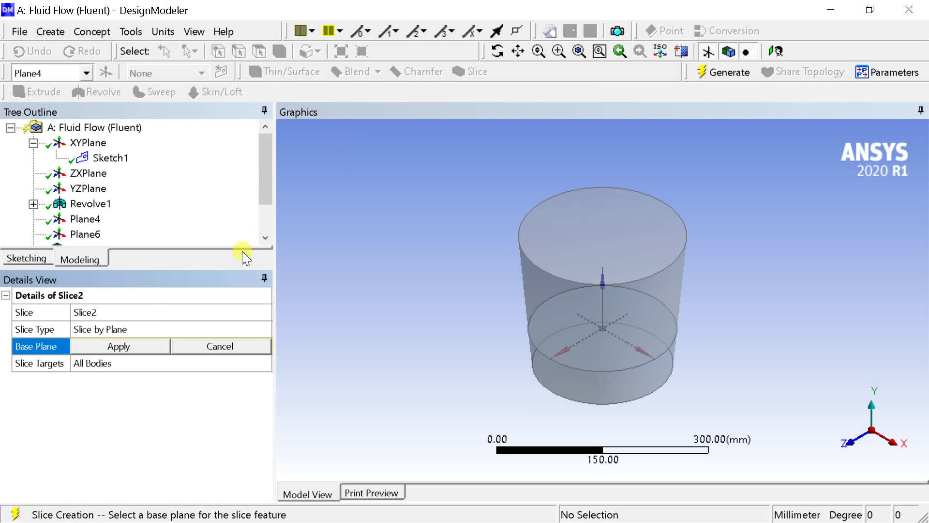
{"action": "left_click", "coordinate": [114, 331]}
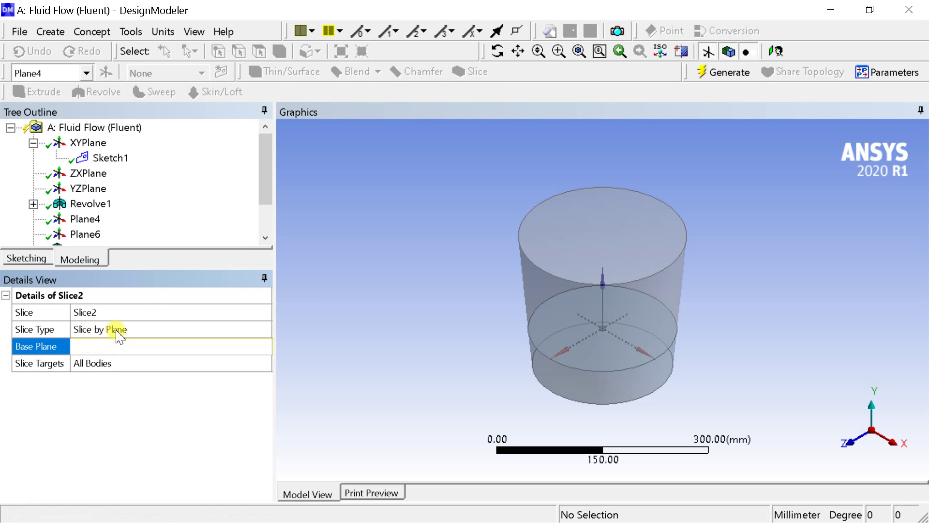
{"action": "left_click", "coordinate": [220, 347]}
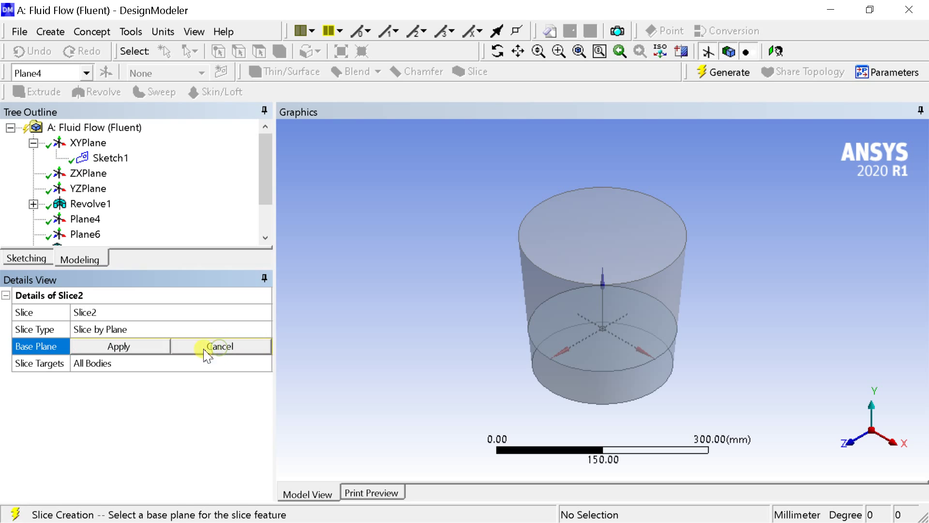
{"action": "left_click", "coordinate": [88, 234]}
{"action": "left_click", "coordinate": [119, 347]}
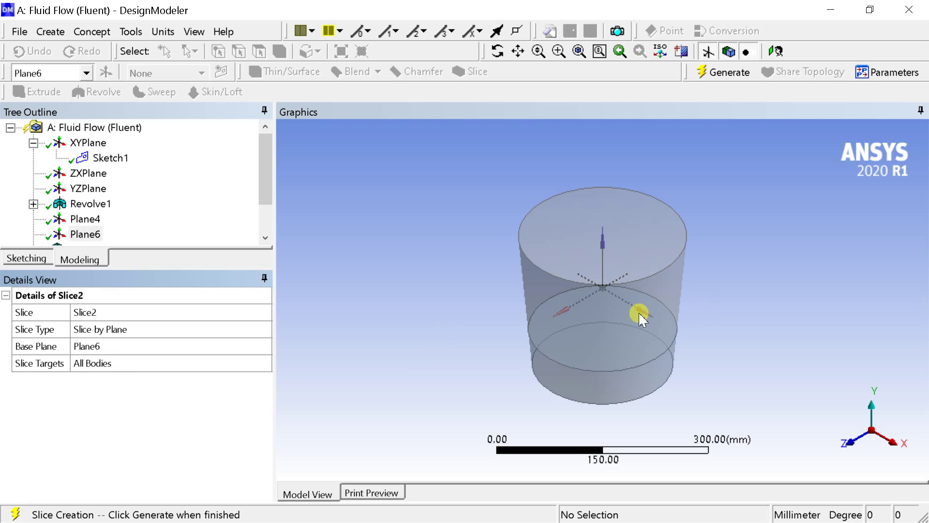
- Restrict the slice targets to Selected Bodies, choosing only the tank's upper body, and generate the slice
{"action": "left_click", "coordinate": [121, 366]}
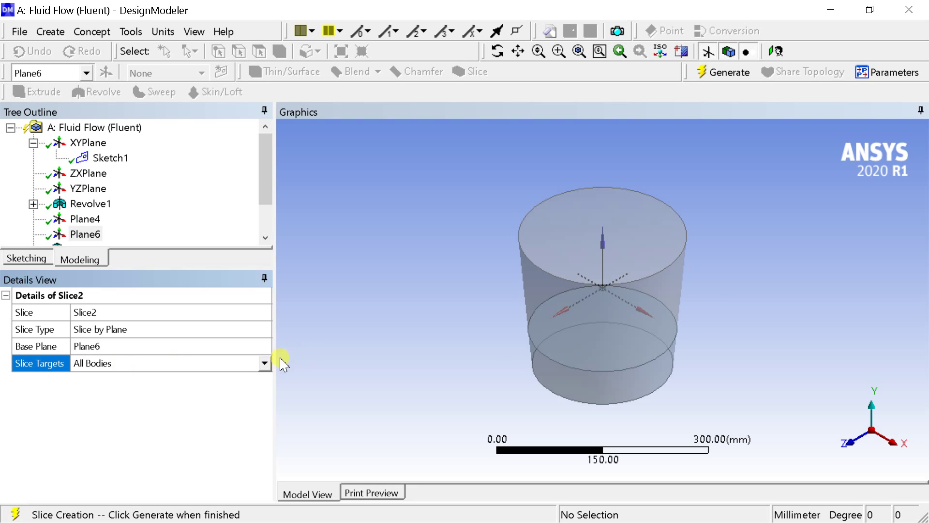
{"action": "left_click", "coordinate": [265, 363]}
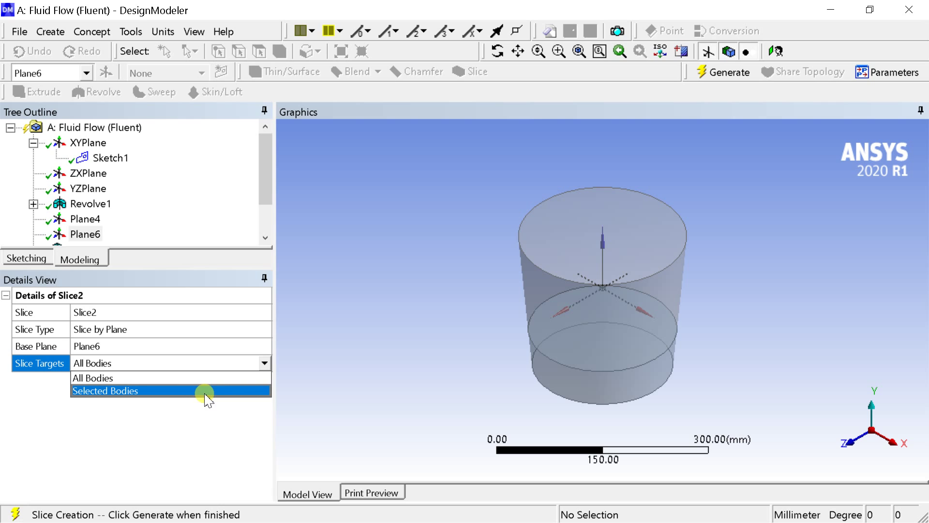
{"action": "left_click", "coordinate": [205, 391]}
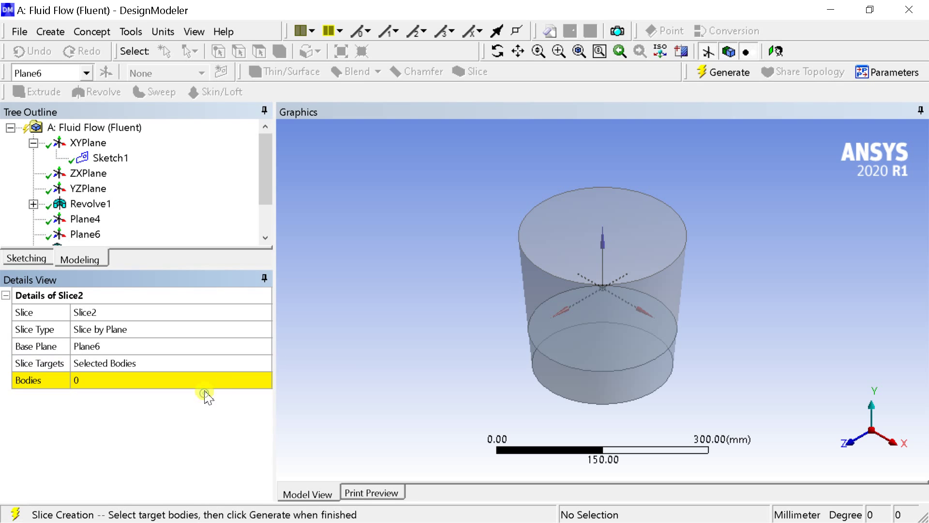
{"action": "left_click", "coordinate": [158, 382]}
{"action": "left_click", "coordinate": [562, 317]}
{"action": "left_click", "coordinate": [138, 381]}
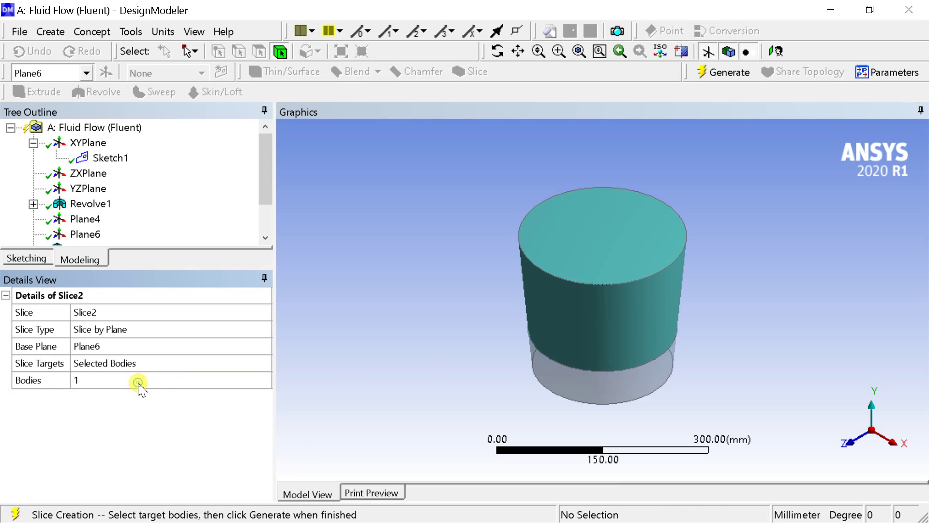
{"action": "left_click", "coordinate": [722, 73]}
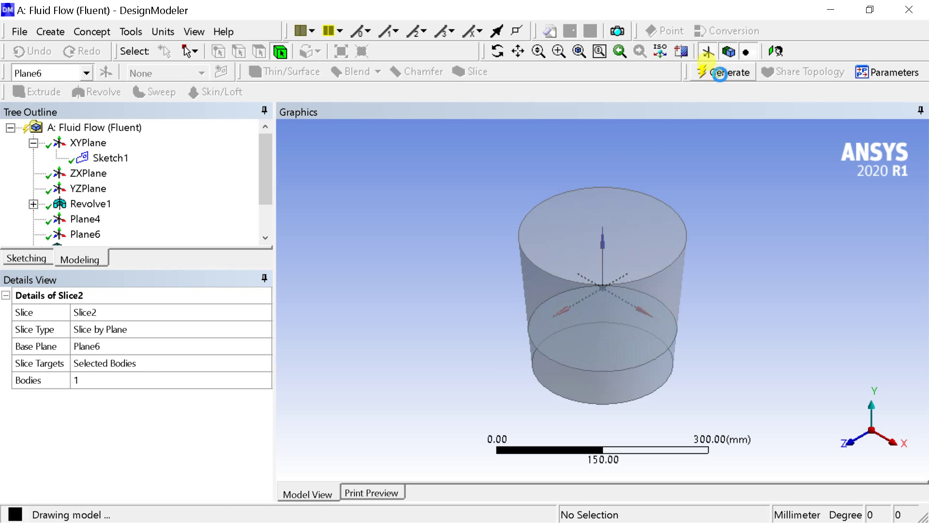
- Inspect the upper, middle and lower bodies of the sliced tank in the front view, then return to an isometric view
{"action": "left_click", "coordinate": [849, 444]}
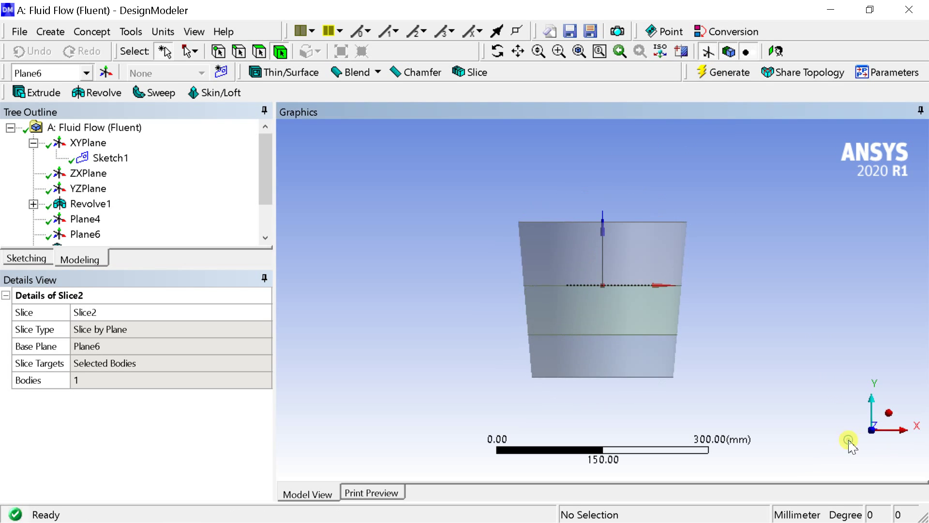
{"action": "left_click", "coordinate": [661, 244]}
{"action": "left_click", "coordinate": [634, 304]}
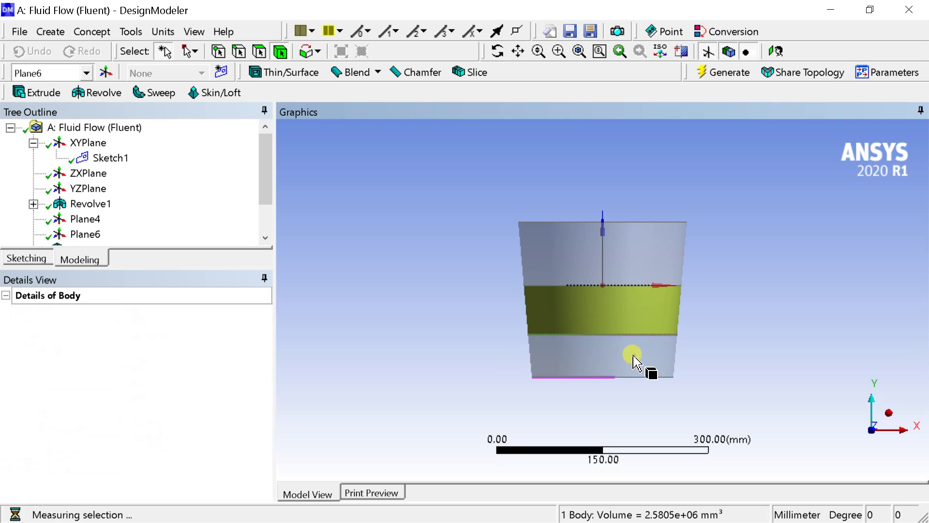
{"action": "left_click", "coordinate": [632, 357]}
{"action": "left_click", "coordinate": [421, 251]}
{"action": "left_click", "coordinate": [888, 416]}
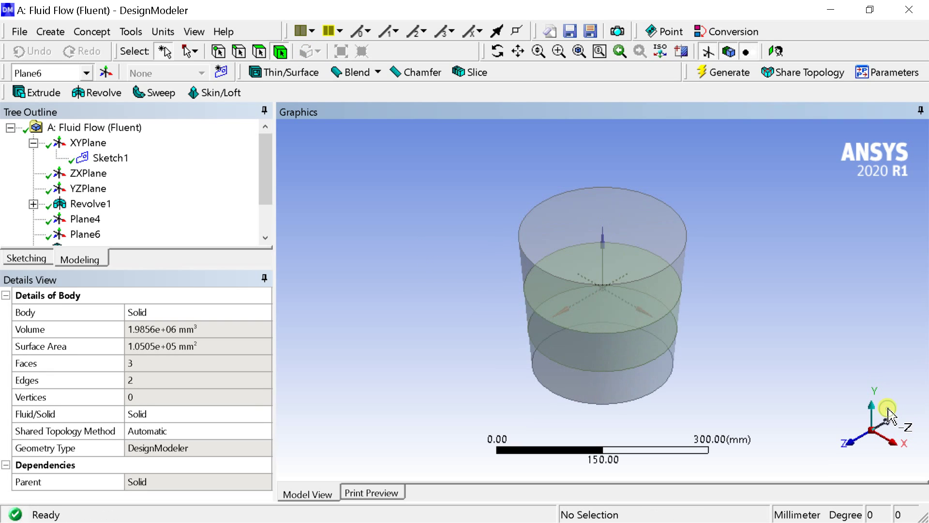
- Form a new part from all three solid bodies of the tank
{"action": "left_click_drag", "start_coordinate": [264, 191], "coordinate": [265, 235]}
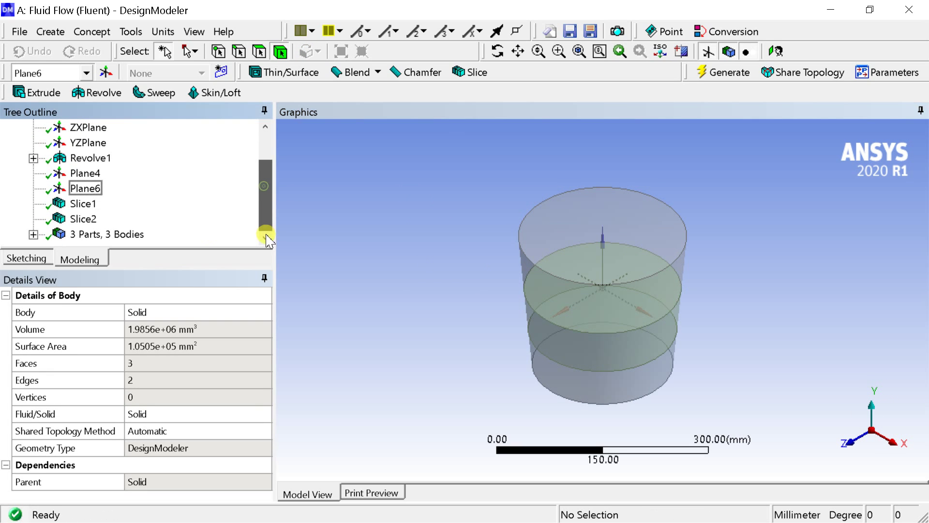
{"action": "left_click", "coordinate": [33, 235]}
{"action": "left_click_drag", "start_coordinate": [131, 268], "coordinate": [137, 353]}
{"action": "left_click", "coordinate": [102, 280]}
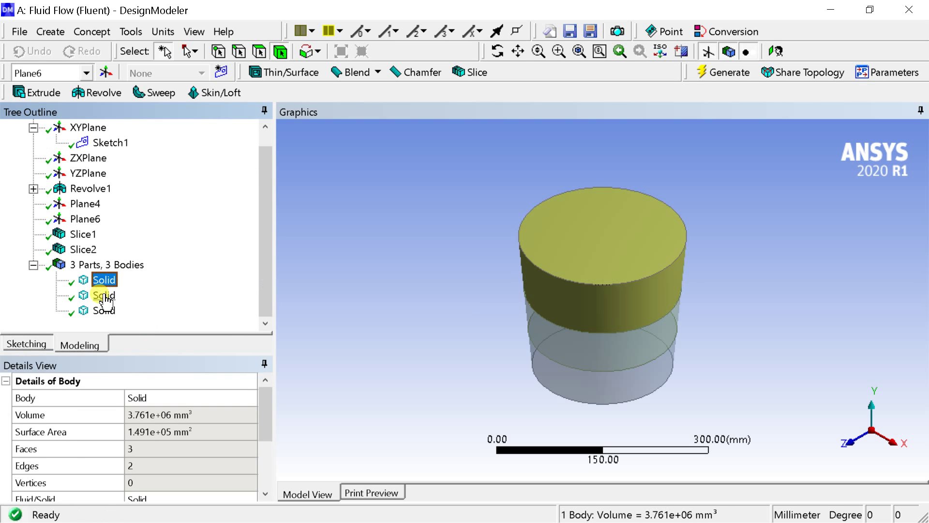
{"action": "left_click", "coordinate": [105, 296], "text": "ctrl"}
{"action": "left_click", "coordinate": [104, 312], "text": "ctrl"}
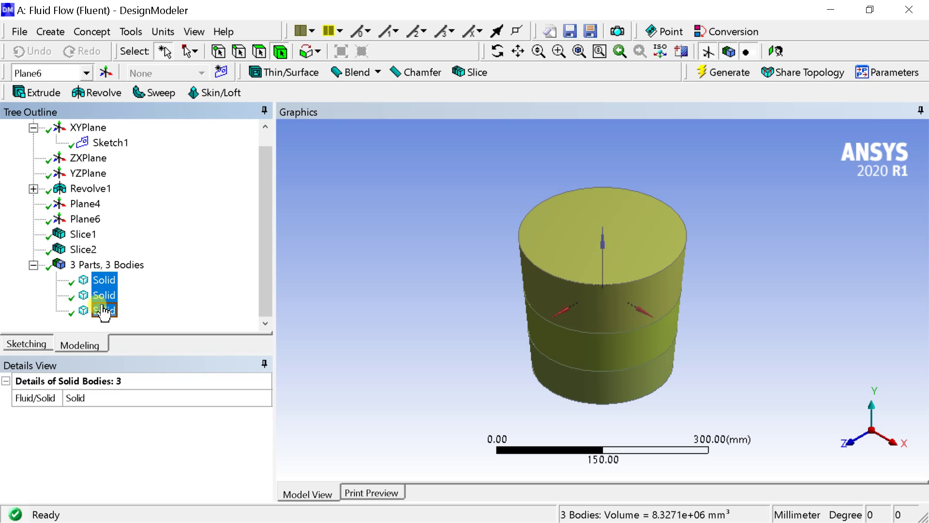
{"action": "right_click", "coordinate": [103, 305]}
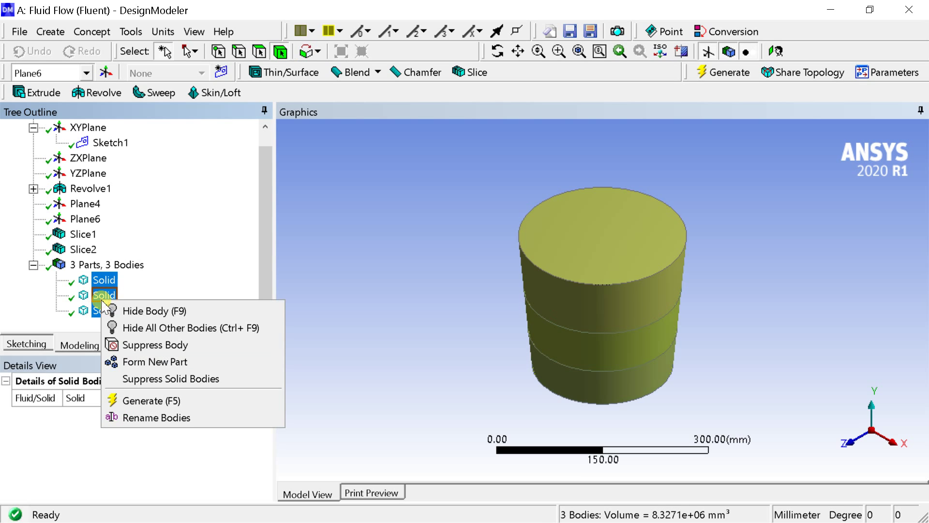
{"action": "left_click", "coordinate": [122, 358]}
- Check each of the solid bodies grouped under the new part
{"action": "left_click", "coordinate": [56, 296]}
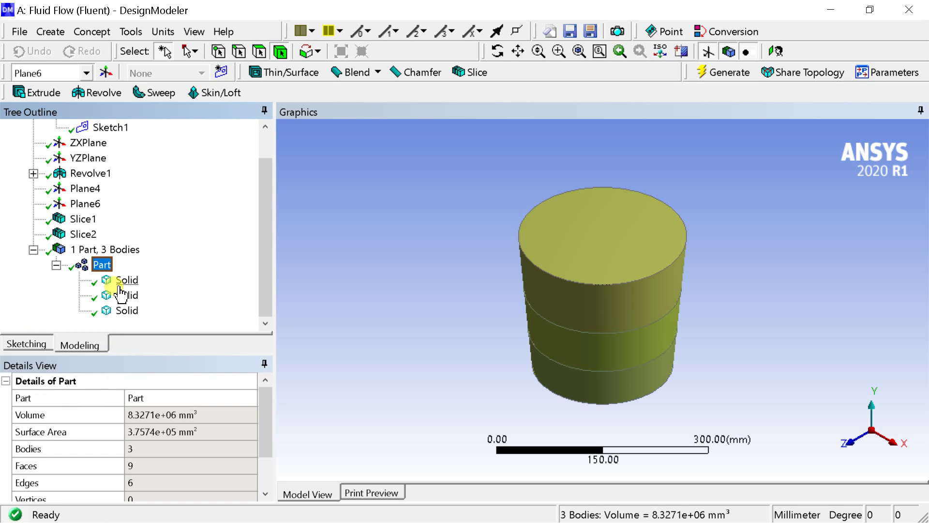
{"action": "left_click", "coordinate": [124, 281]}
{"action": "left_click", "coordinate": [124, 296]}
{"action": "left_click", "coordinate": [127, 310]}
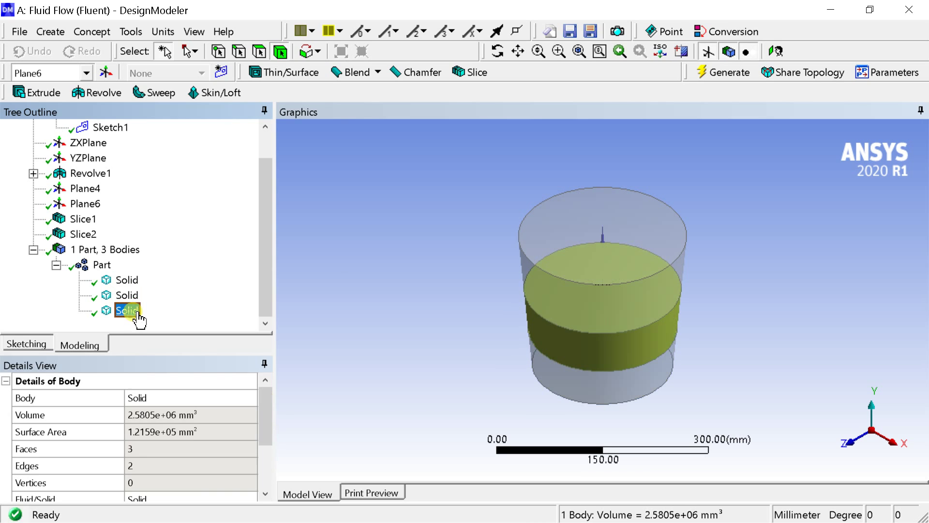
{"action": "left_click", "coordinate": [435, 219]}
- Close DesignModeler and open the Mesh cell of the Fluid Flow (Fluent) system for editing in Meshing
{"action": "left_click", "coordinate": [918, 11]}
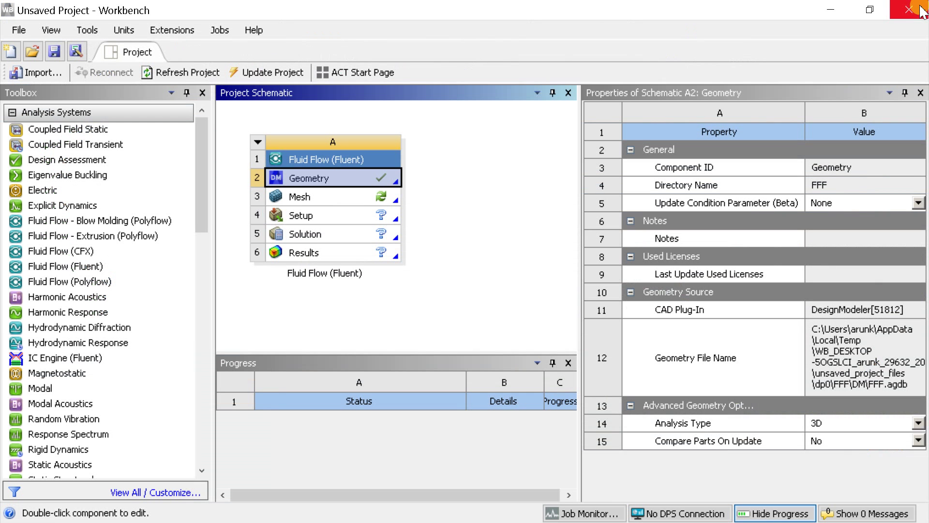
{"action": "left_click", "coordinate": [309, 197]}
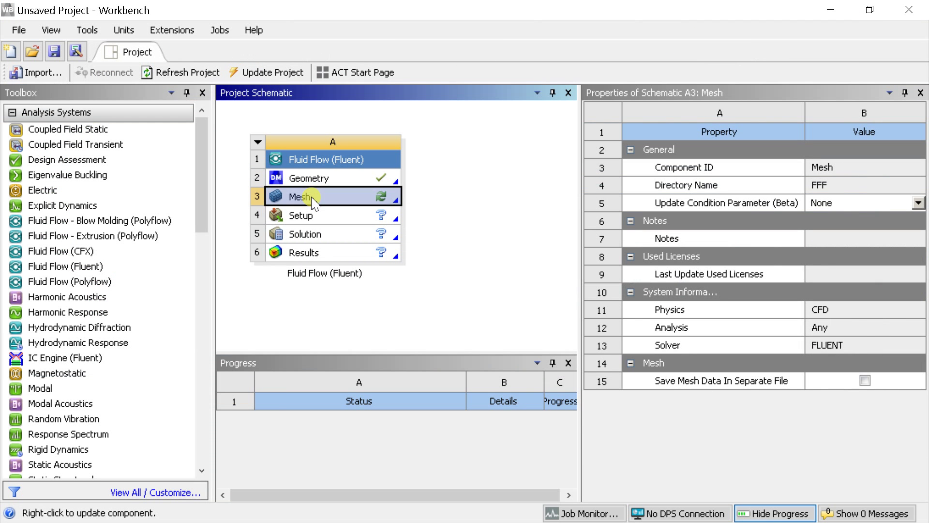
{"action": "right_click", "coordinate": [313, 201]}
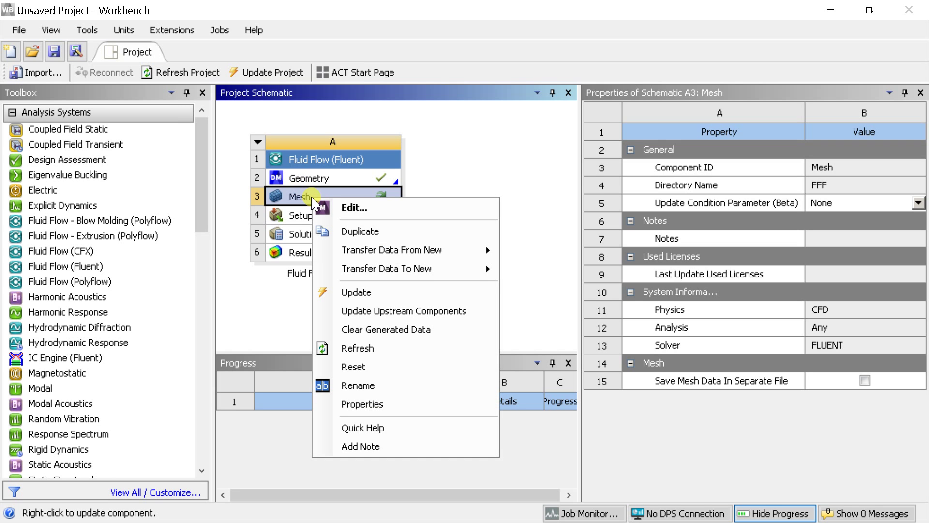
{"action": "left_click", "coordinate": [333, 205]}
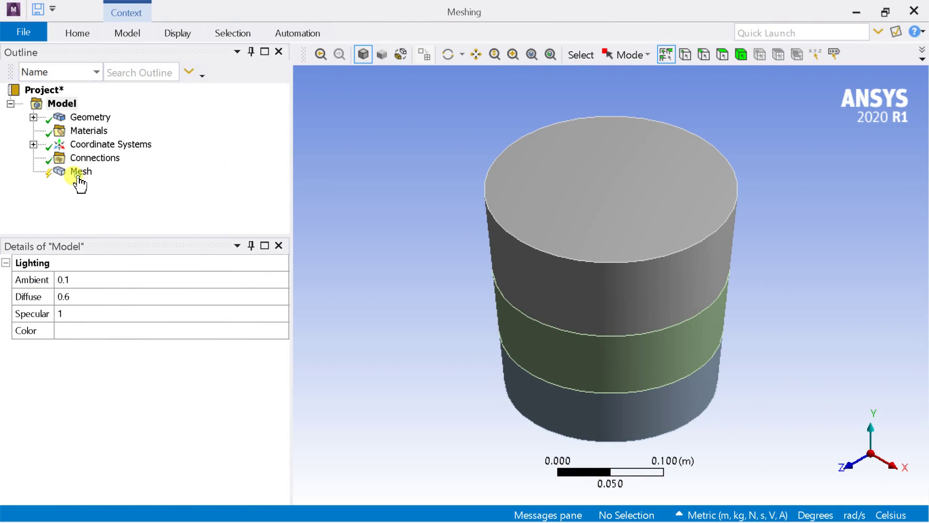
- Insert a mesh method and scope it to all three bodies of the tank
{"action": "left_click", "coordinate": [78, 177]}
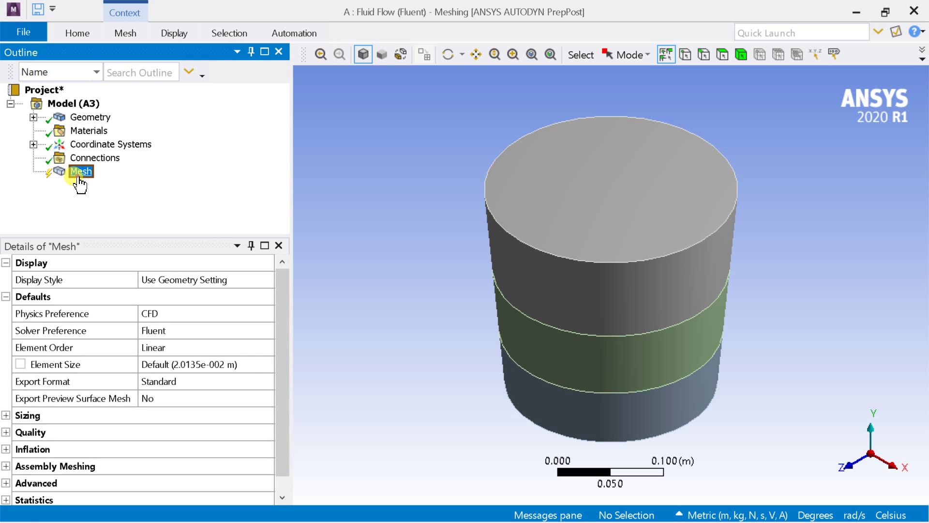
{"action": "right_click", "coordinate": [79, 179]}
{"action": "mouse_move", "coordinate": [104, 192]}
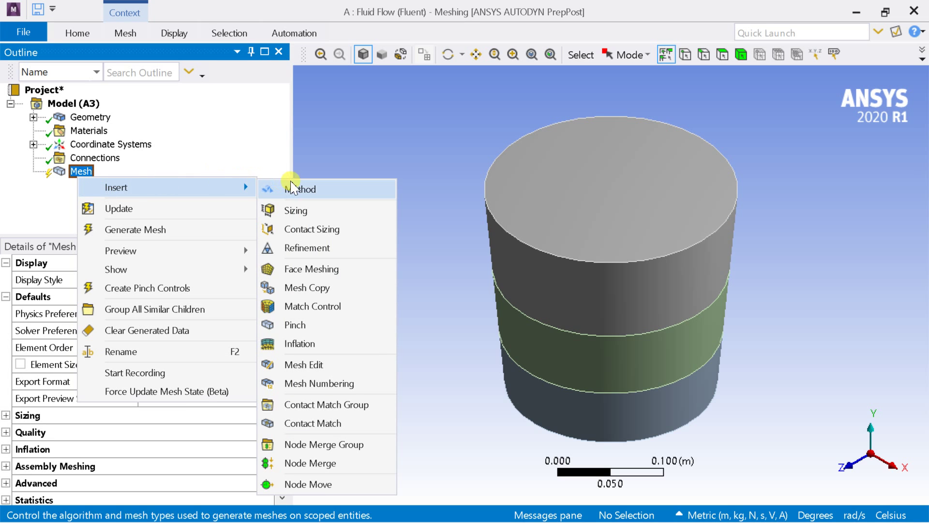
{"action": "left_click", "coordinate": [292, 188]}
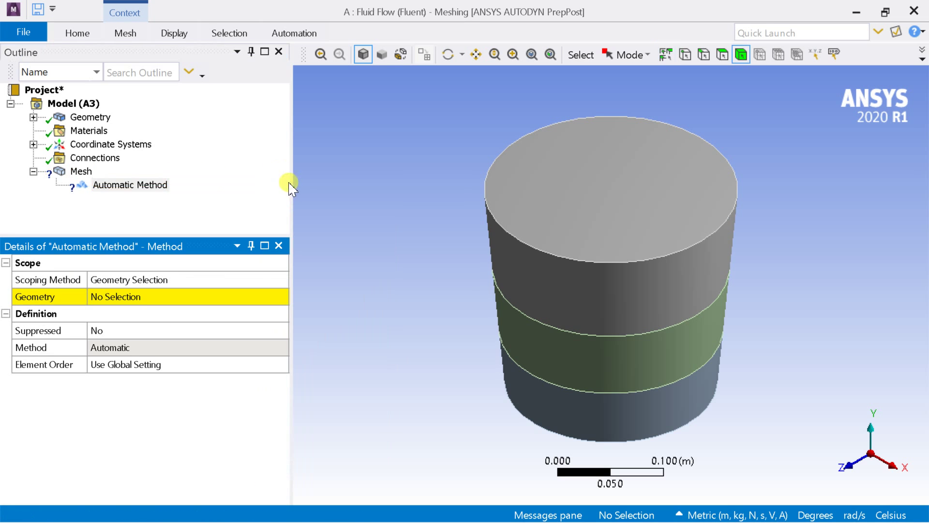
{"action": "left_click", "coordinate": [137, 186]}
{"action": "left_click", "coordinate": [137, 297]}
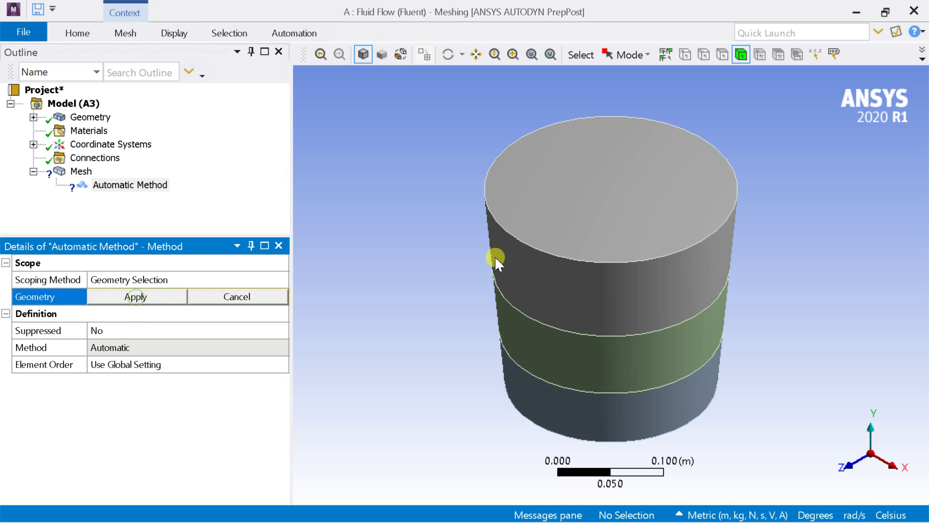
{"action": "left_click", "coordinate": [658, 270]}
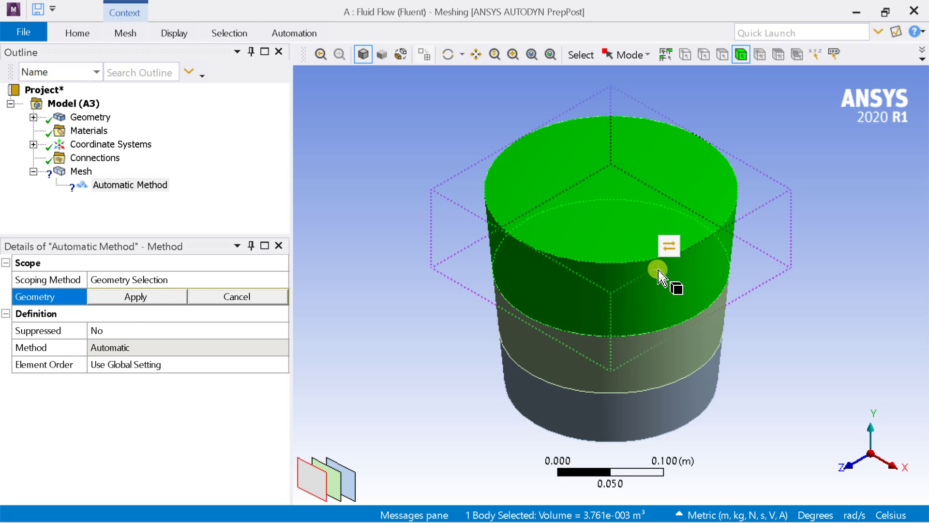
{"action": "left_click", "coordinate": [668, 341], "text": "ctrl"}
{"action": "left_click", "coordinate": [671, 410], "text": "ctrl"}
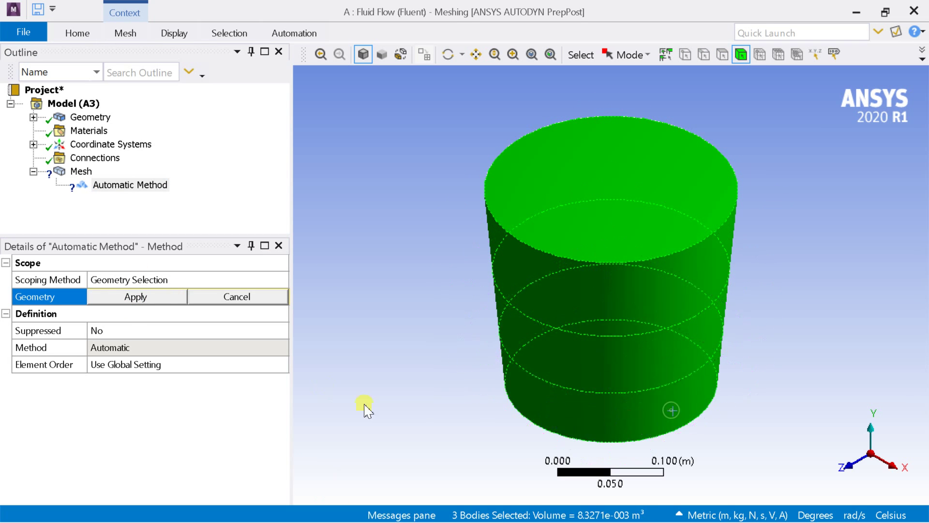
{"action": "left_click", "coordinate": [156, 304]}
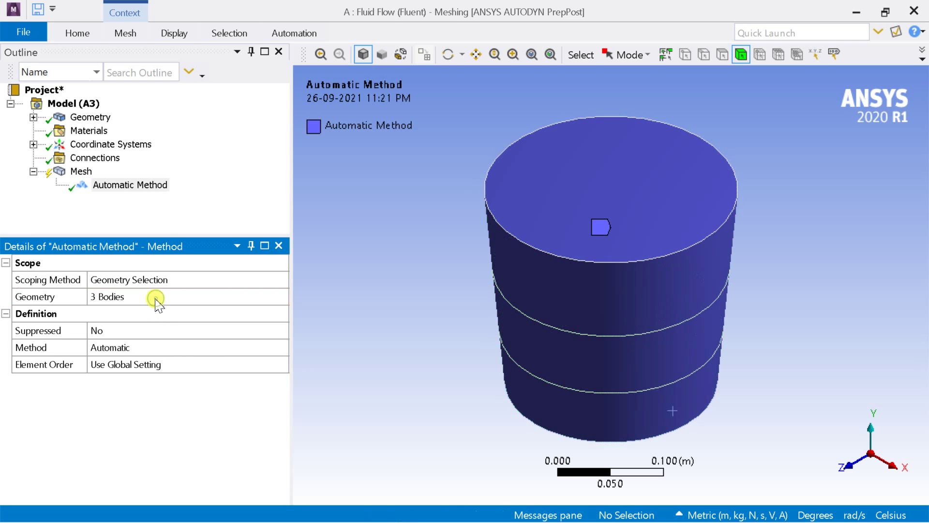
- Set the mesh method to Sweep and review its remaining settings
{"action": "left_click", "coordinate": [203, 349]}
{"action": "left_click", "coordinate": [281, 348]}
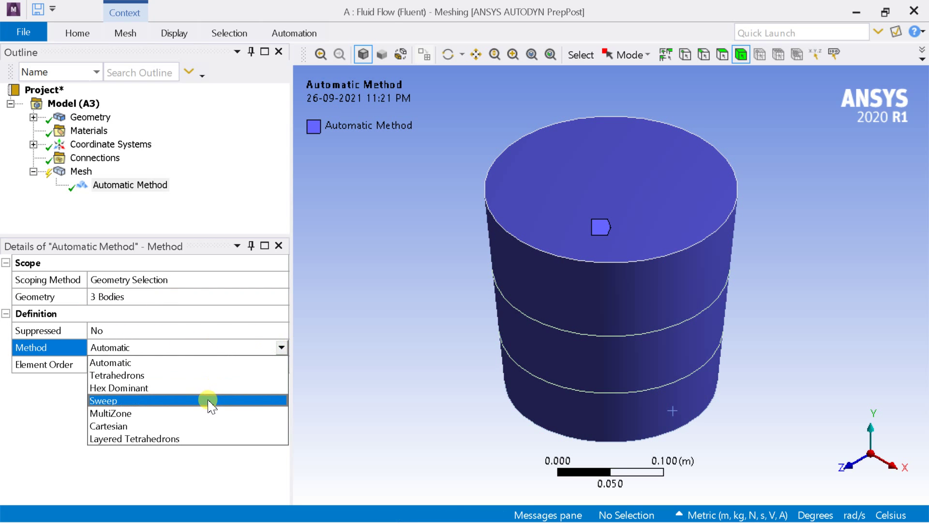
{"action": "left_click", "coordinate": [208, 401]}
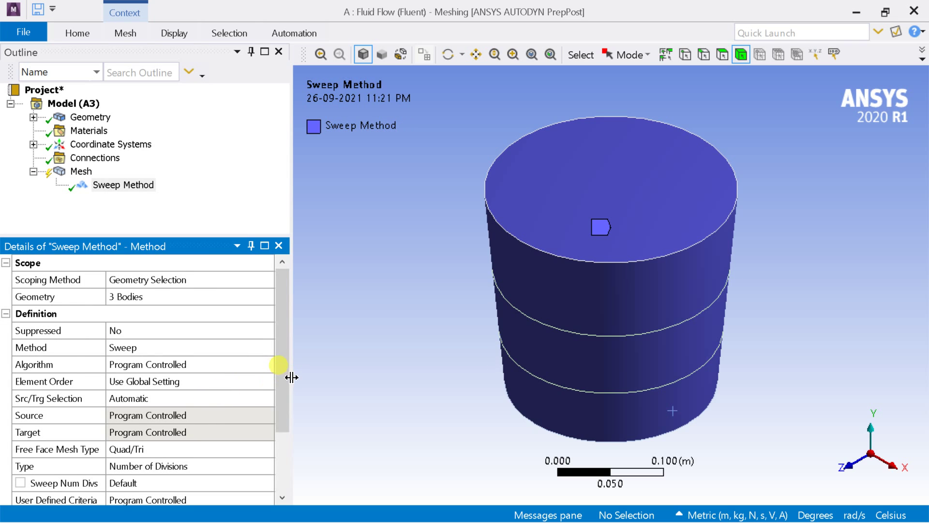
{"action": "left_click_drag", "start_coordinate": [287, 382], "coordinate": [284, 429]}
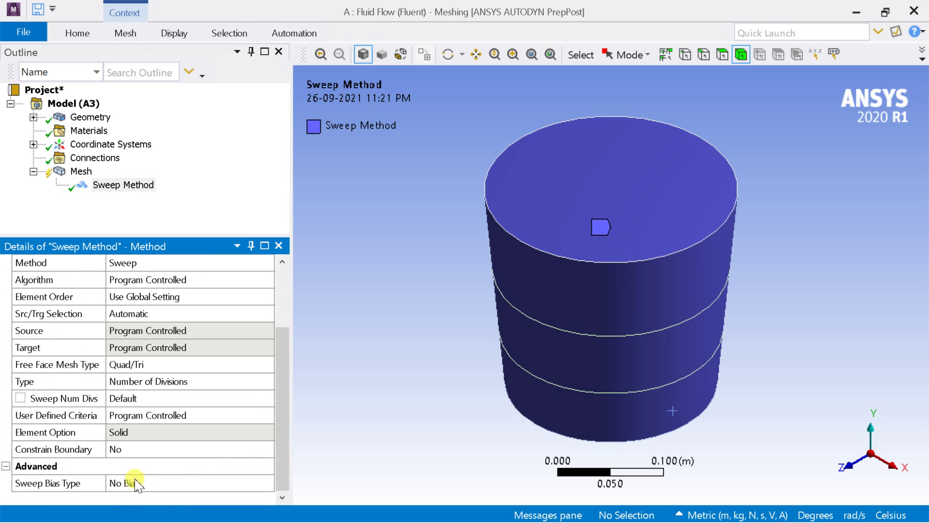
{"action": "left_click_drag", "start_coordinate": [284, 405], "coordinate": [272, 339]}
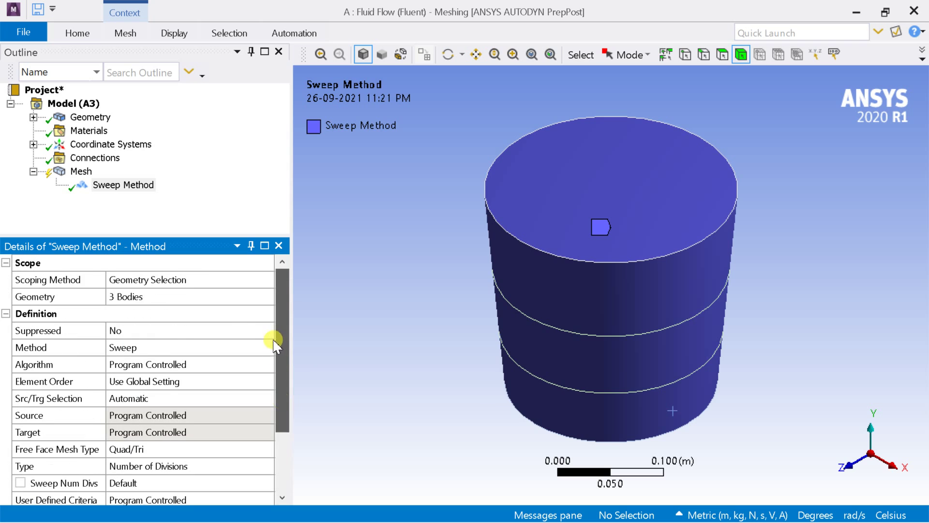
- Turn on adaptive sizing in the global mesh sizing settings and set the resolution to 7
{"action": "left_click", "coordinate": [79, 172]}
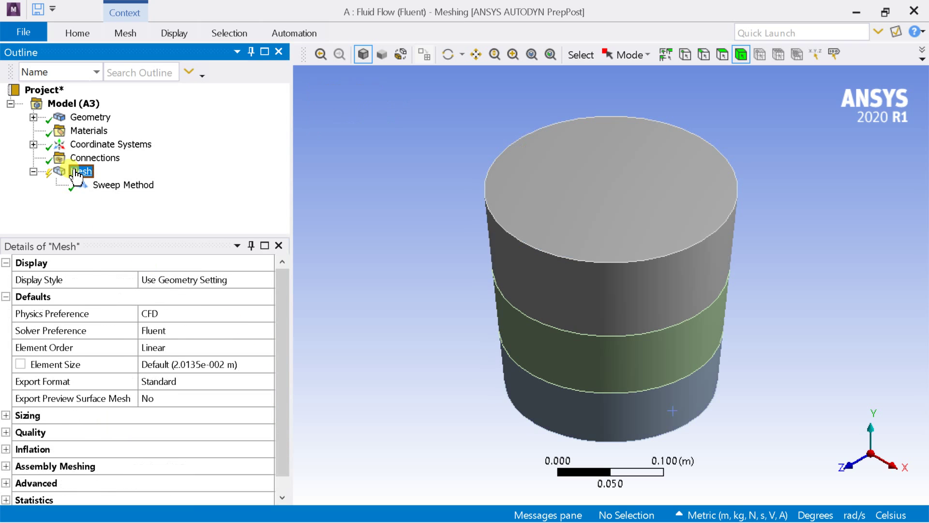
{"action": "left_click", "coordinate": [6, 416]}
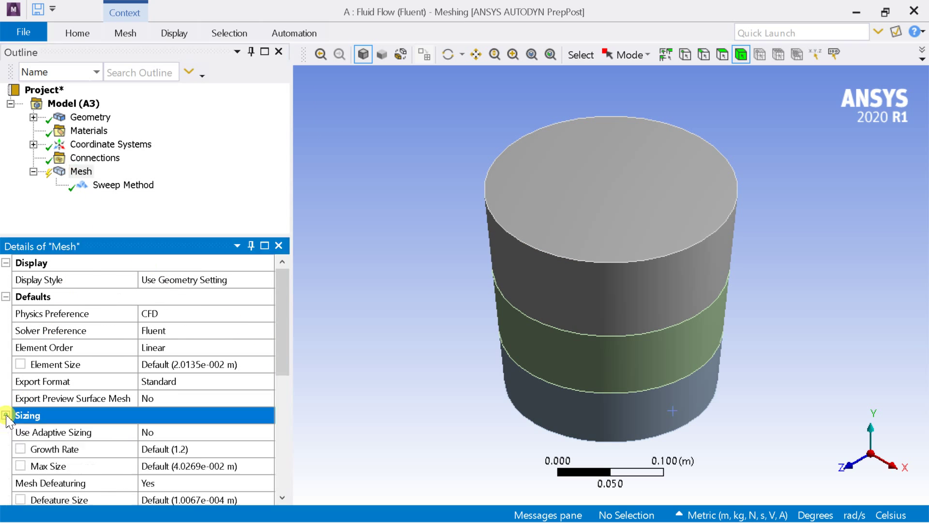
{"action": "left_click_drag", "start_coordinate": [280, 368], "coordinate": [291, 406]}
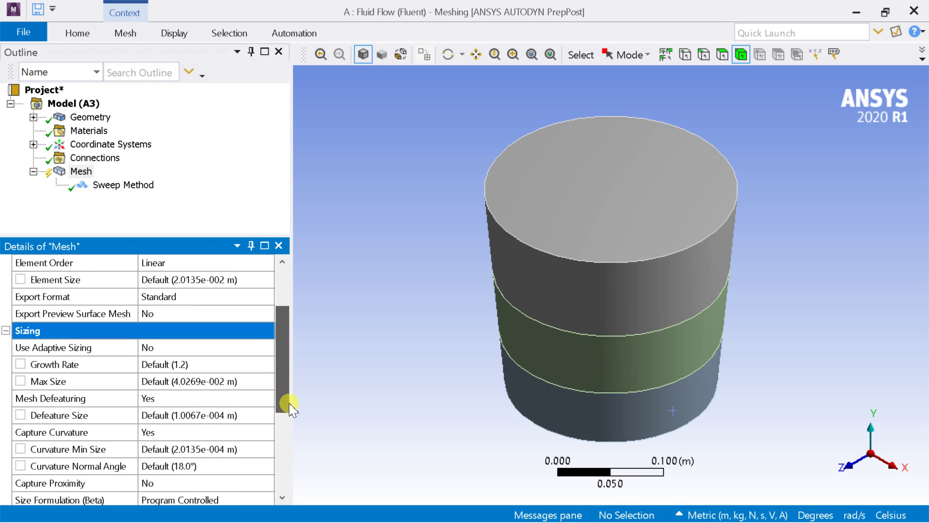
{"action": "left_click", "coordinate": [240, 349]}
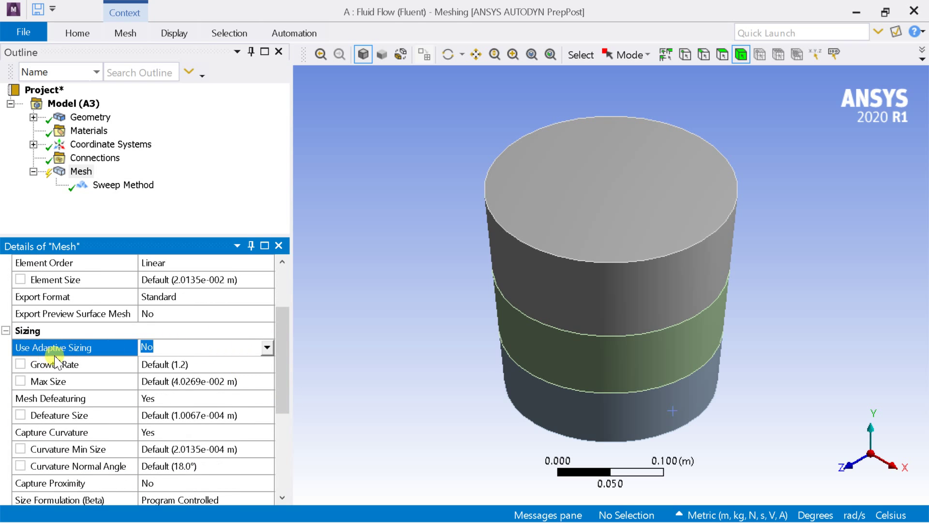
{"action": "left_click", "coordinate": [267, 348]}
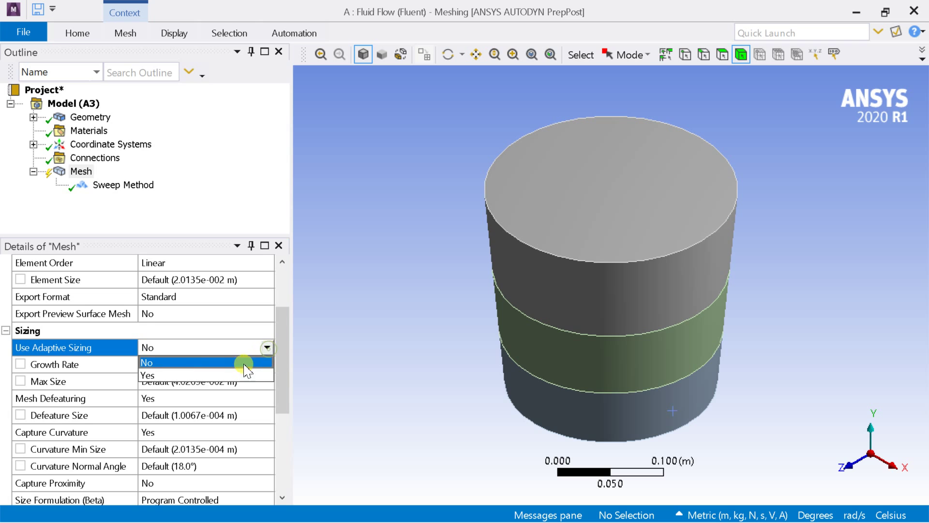
{"action": "left_click", "coordinate": [223, 375]}
{"action": "left_click_drag", "start_coordinate": [284, 357], "coordinate": [286, 416]}
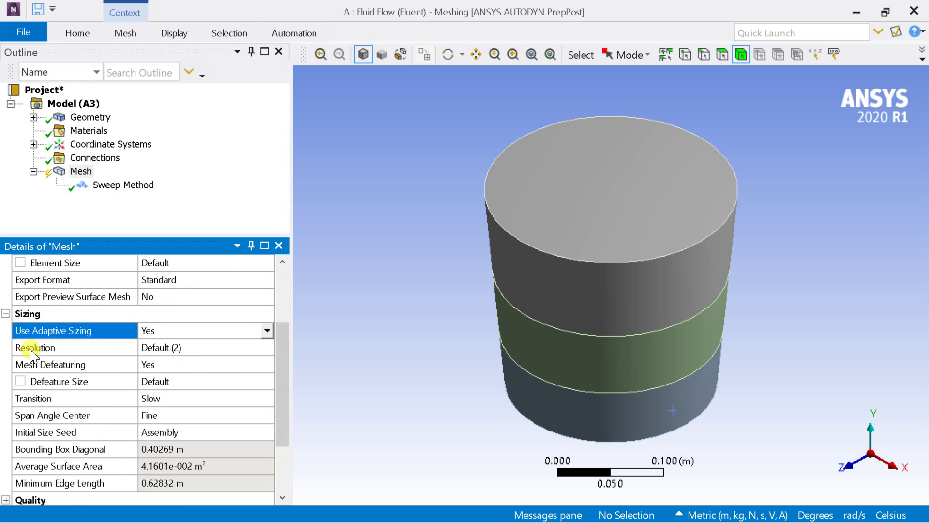
{"action": "left_click", "coordinate": [173, 352]}
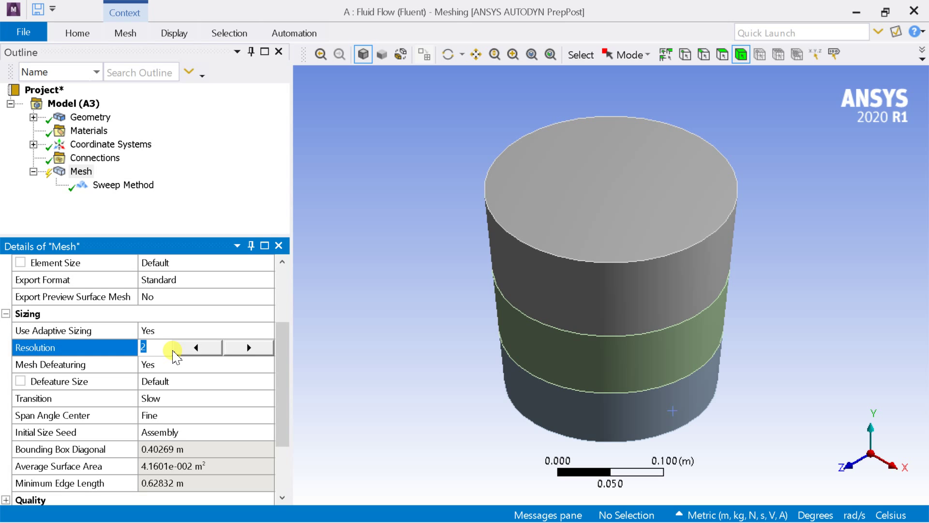
{"action": "key", "text": "Return"}
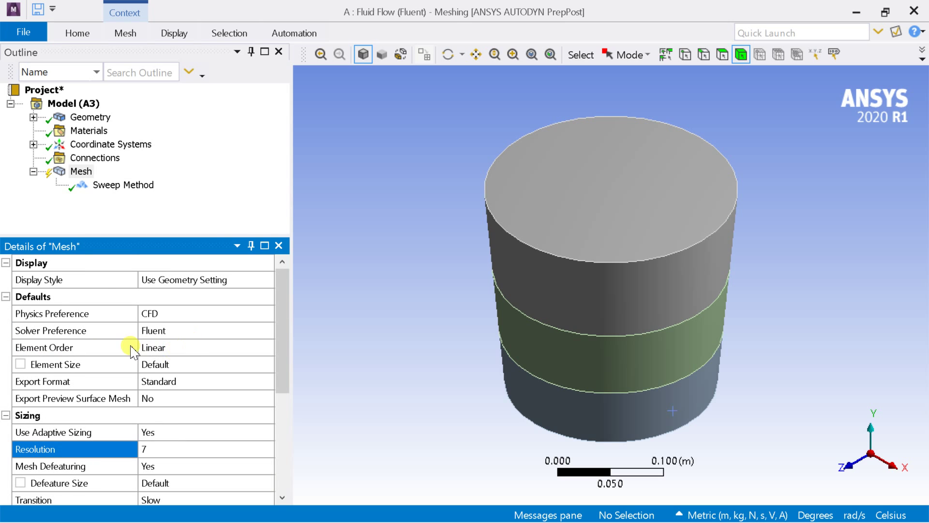
- Generate the mesh and inspect the element pattern on the tank's top face and side wall
{"action": "left_click", "coordinate": [205, 219]}
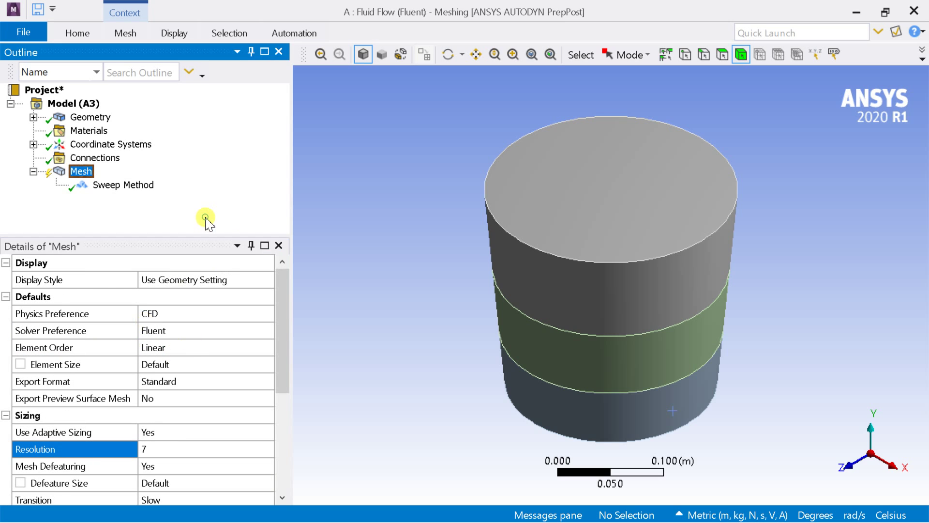
{"action": "right_click", "coordinate": [86, 172]}
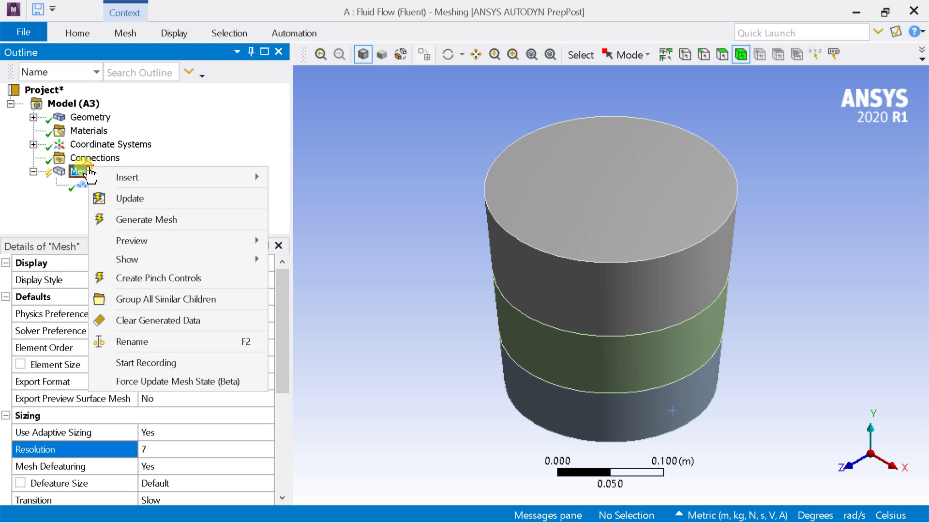
{"action": "left_click", "coordinate": [128, 219]}
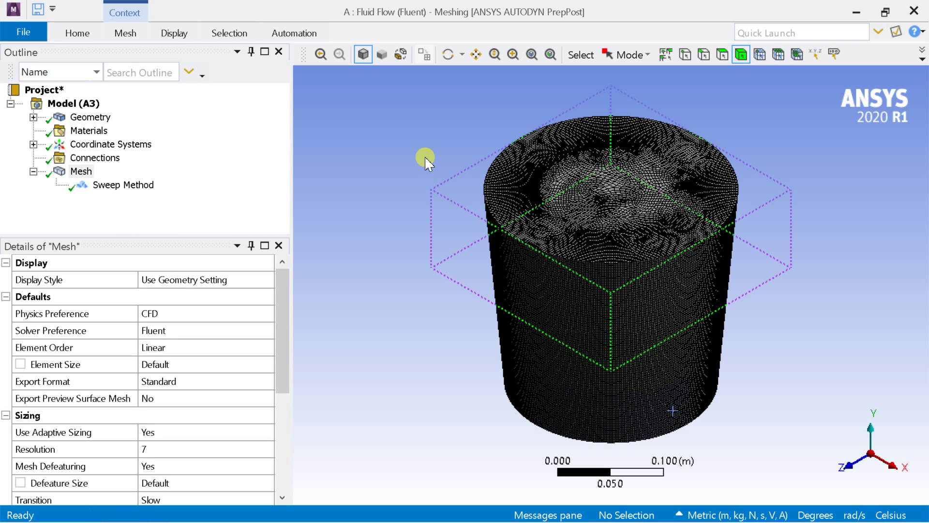
{"action": "scroll", "coordinate": [514, 356], "scroll_direction": "down", "scroll_amount": 4}
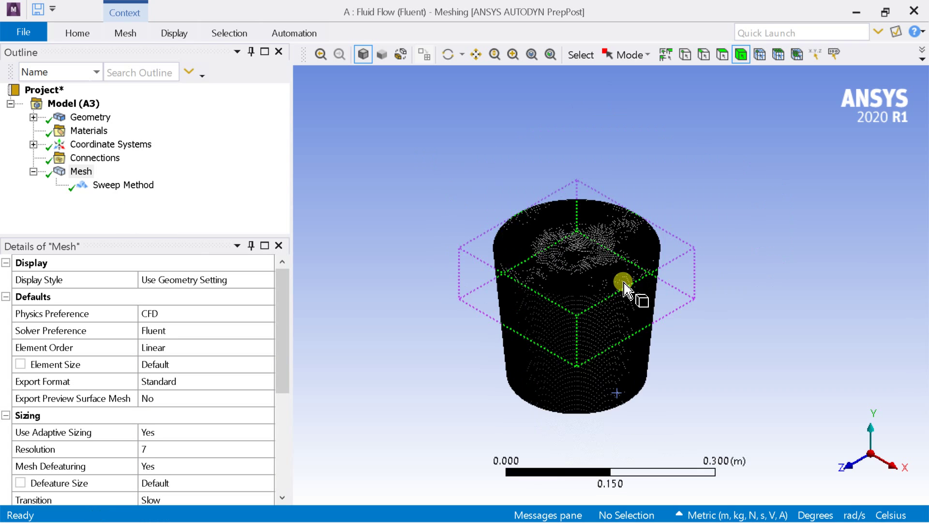
{"action": "scroll", "coordinate": [624, 284], "scroll_direction": "up", "scroll_amount": 6}
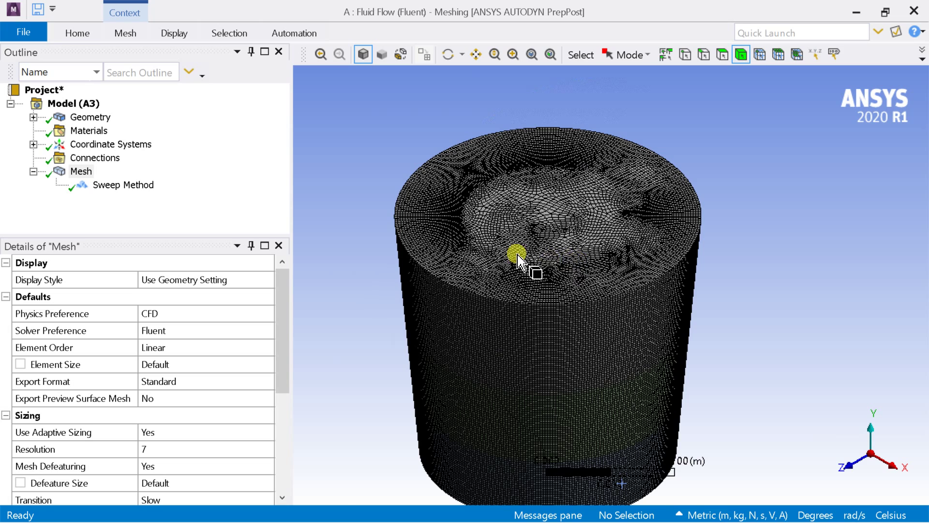
{"action": "scroll", "coordinate": [512, 254], "scroll_direction": "up", "scroll_amount": 2}
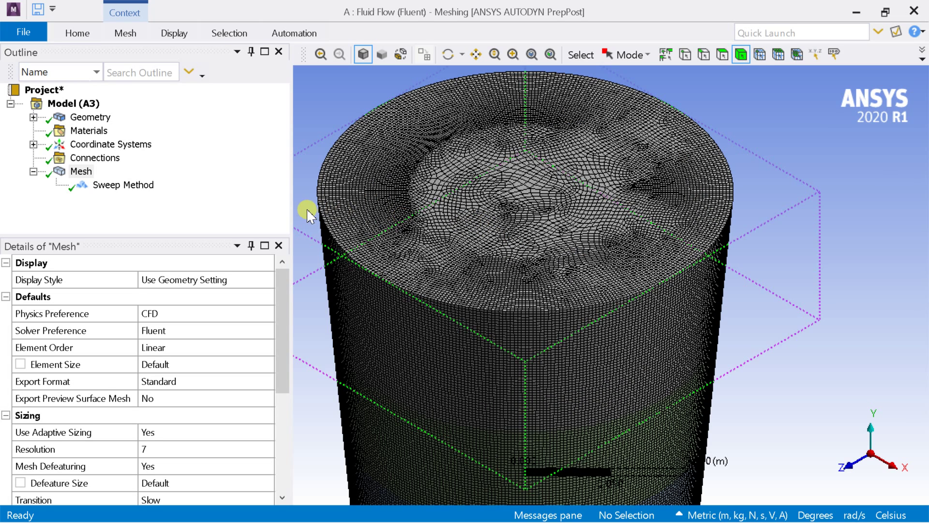
- Create a named selection called "air domain" from the uppermost body of the tank
{"action": "left_click", "coordinate": [539, 197]}
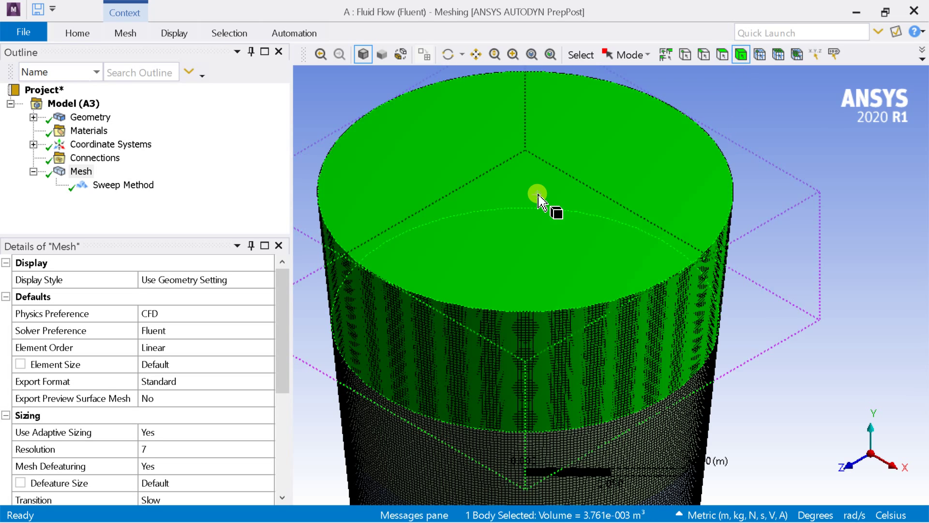
{"action": "scroll", "coordinate": [539, 197], "scroll_direction": "down", "scroll_amount": 3}
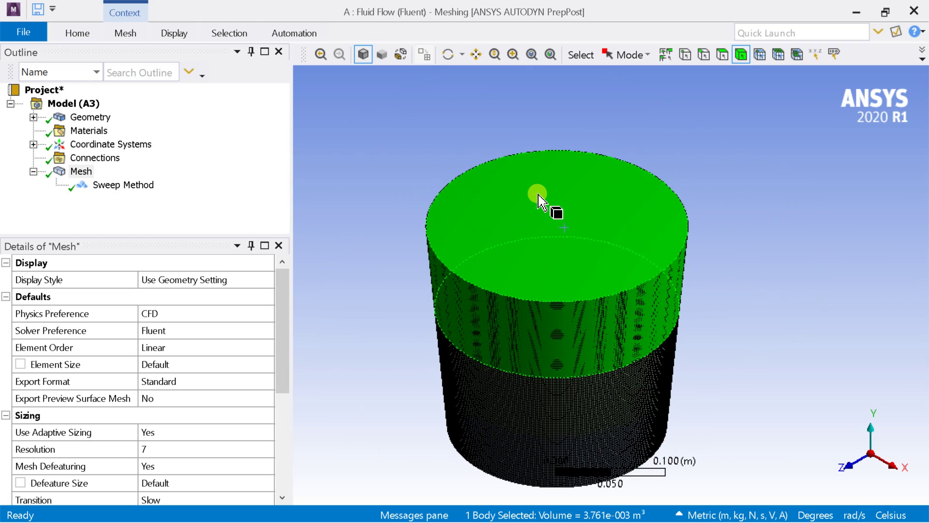
{"action": "right_click", "coordinate": [486, 293]}
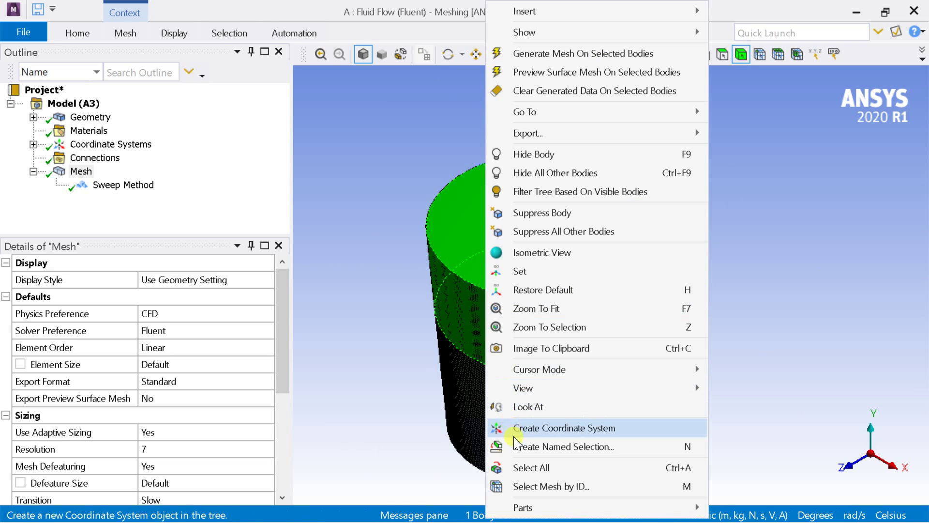
{"action": "left_click", "coordinate": [519, 445]}
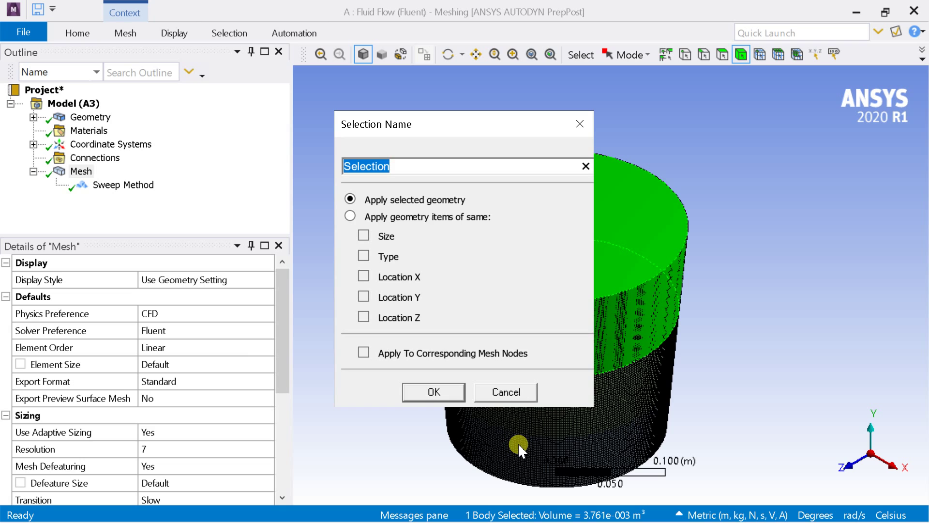
{"action": "type", "text": "air domain"}
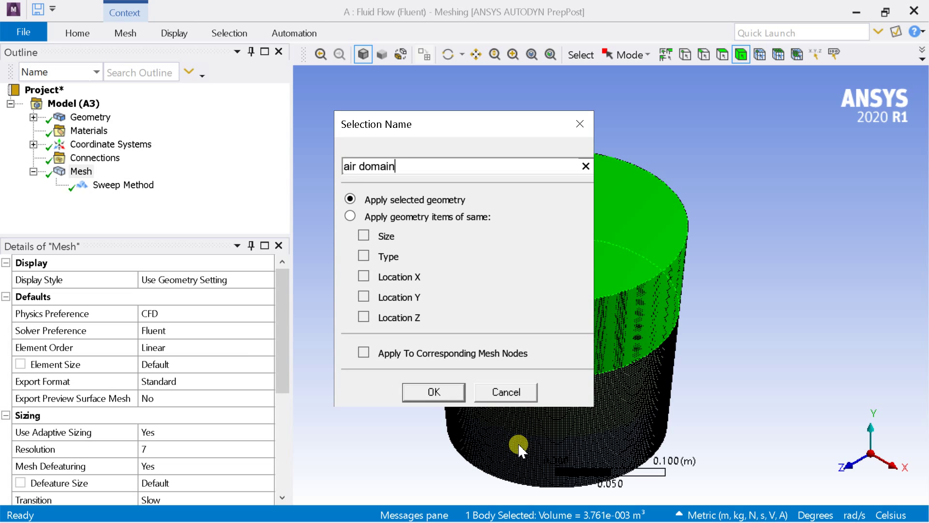
{"action": "key", "text": "Return"}
- Create a named selection called "Liquid 1" from the middle body of the tank
{"action": "left_click", "coordinate": [525, 408]}
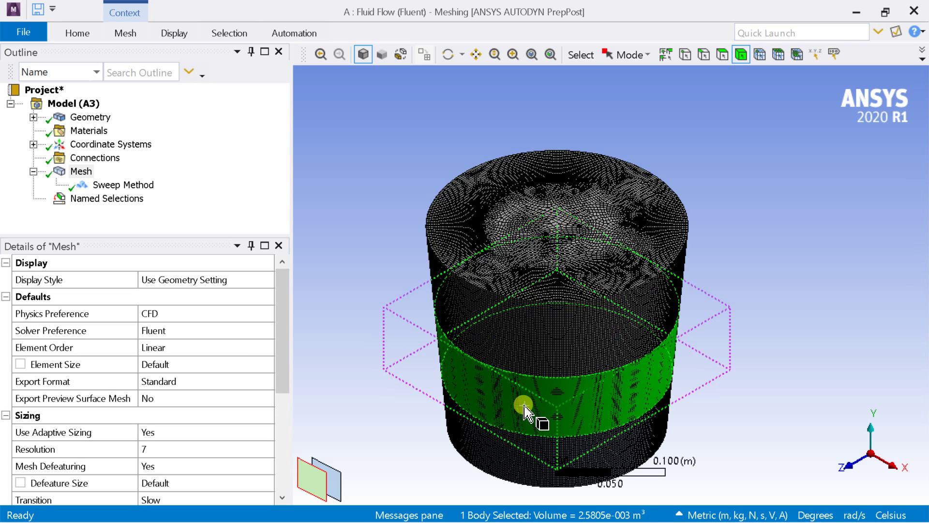
{"action": "left_click", "coordinate": [525, 408]}
{"action": "right_click", "coordinate": [525, 408]}
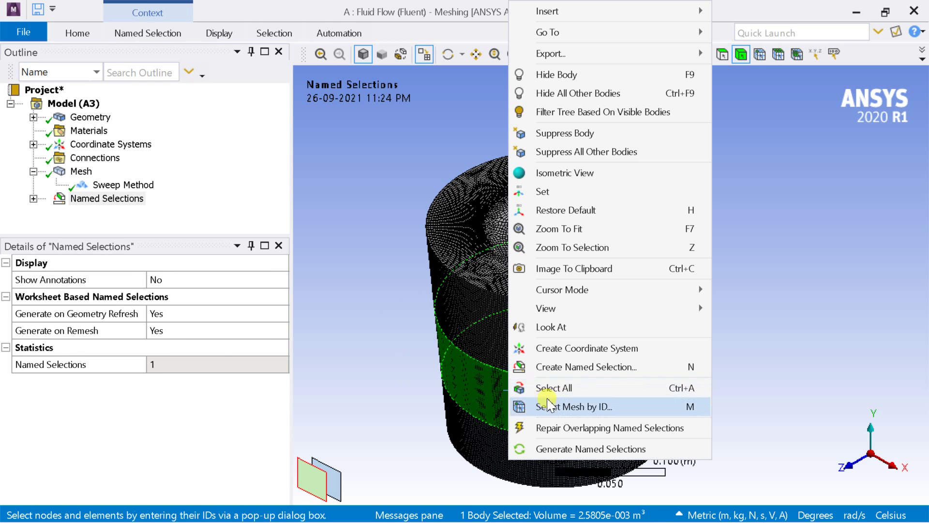
{"action": "left_click", "coordinate": [571, 367]}
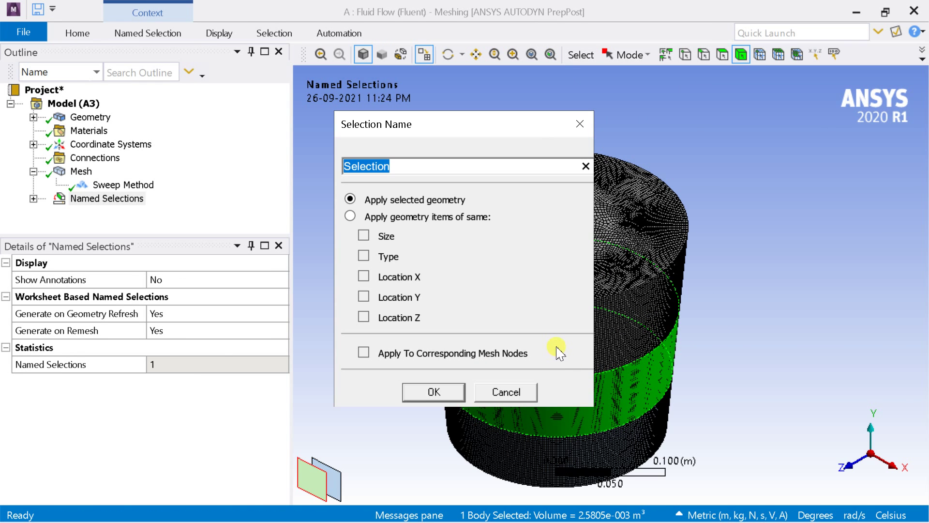
{"action": "type", "text": "Liquid"}
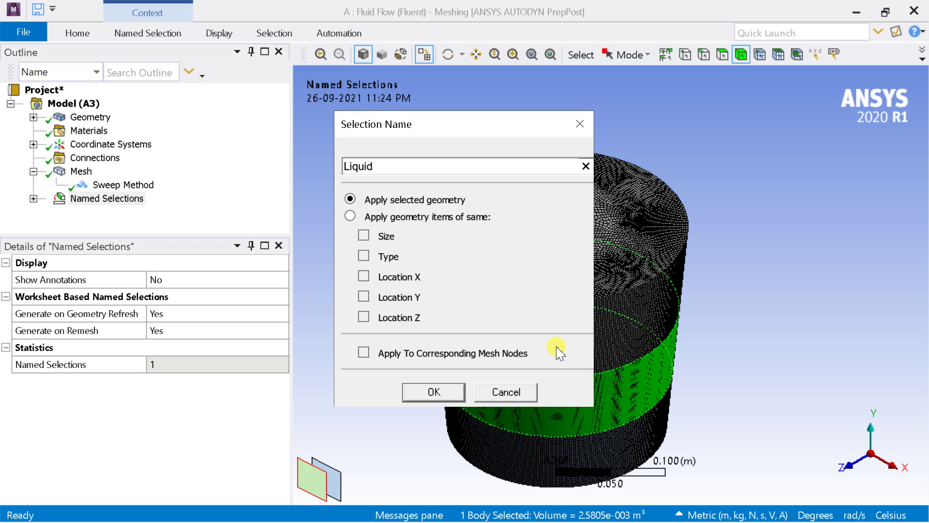
{"action": "key", "text": "Return"}
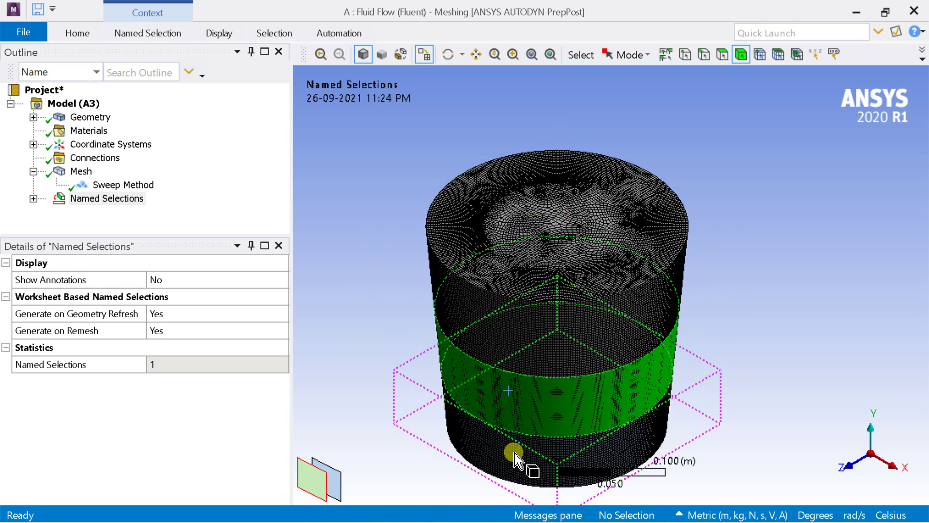
- Create a named selection called "liquid 2" from the lowest body of the tank
{"action": "left_click", "coordinate": [516, 453]}
{"action": "right_click", "coordinate": [516, 453]}
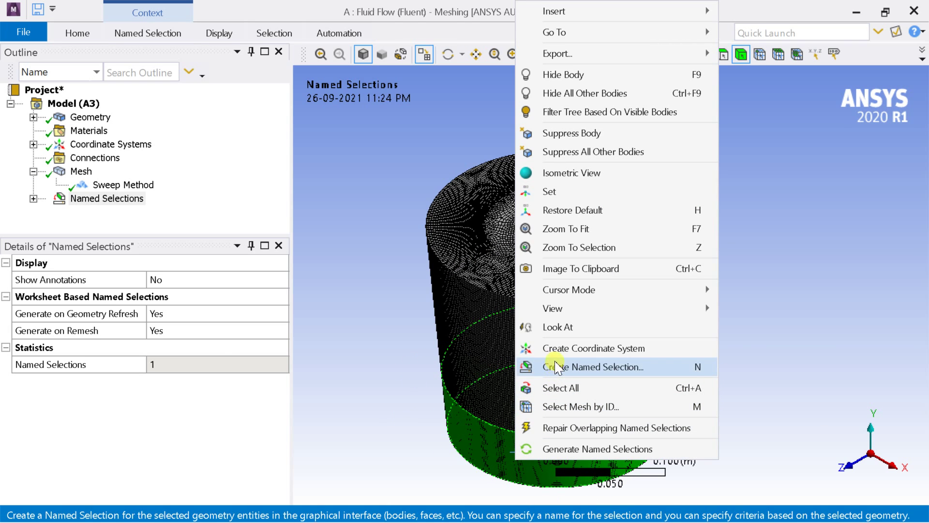
{"action": "left_click", "coordinate": [557, 366]}
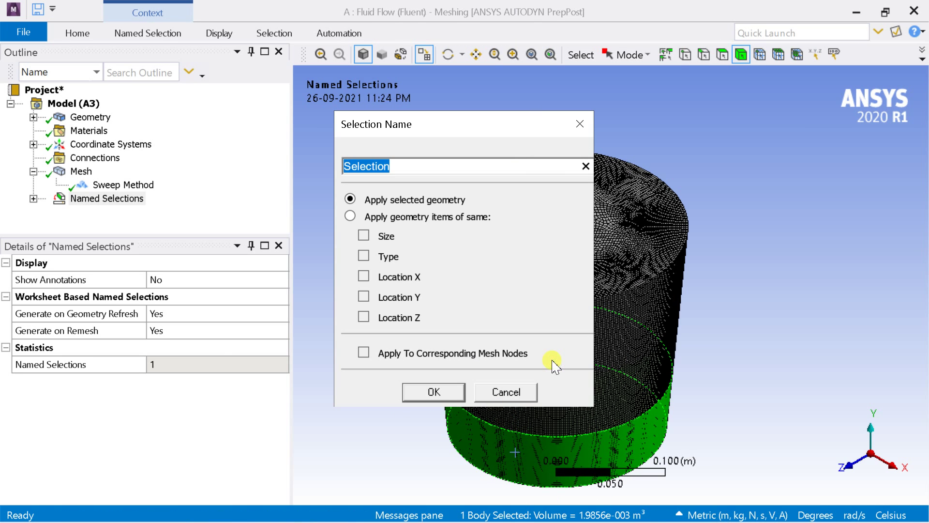
{"action": "type", "text": "liquid"}
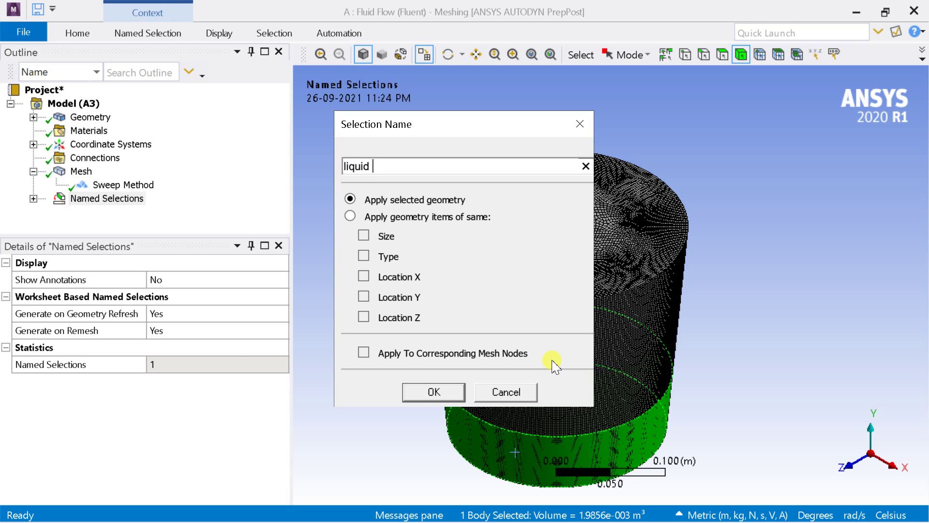
{"action": "key", "text": "Return"}
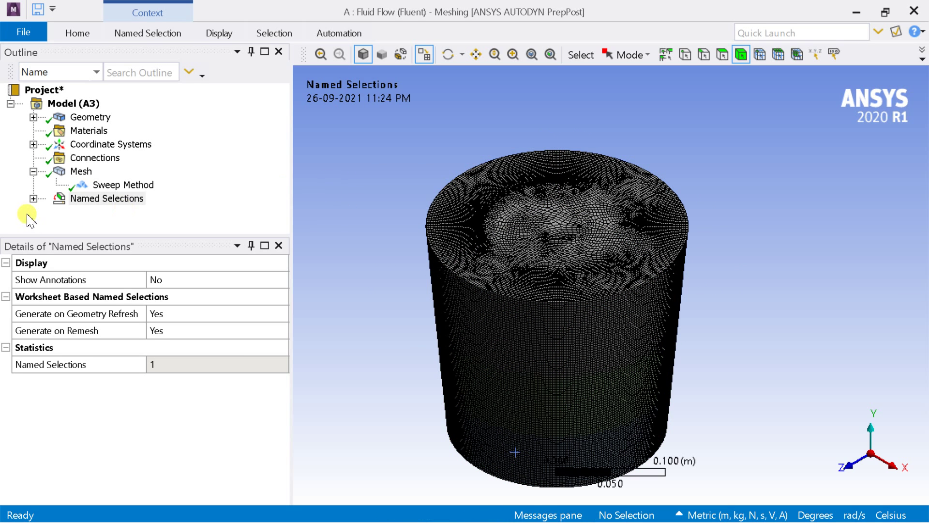
- Expand the named selections and check air domain, Liquid 1 and liquid 2 on the meshed tank
{"action": "left_click", "coordinate": [32, 199]}
{"action": "left_click", "coordinate": [100, 199]}
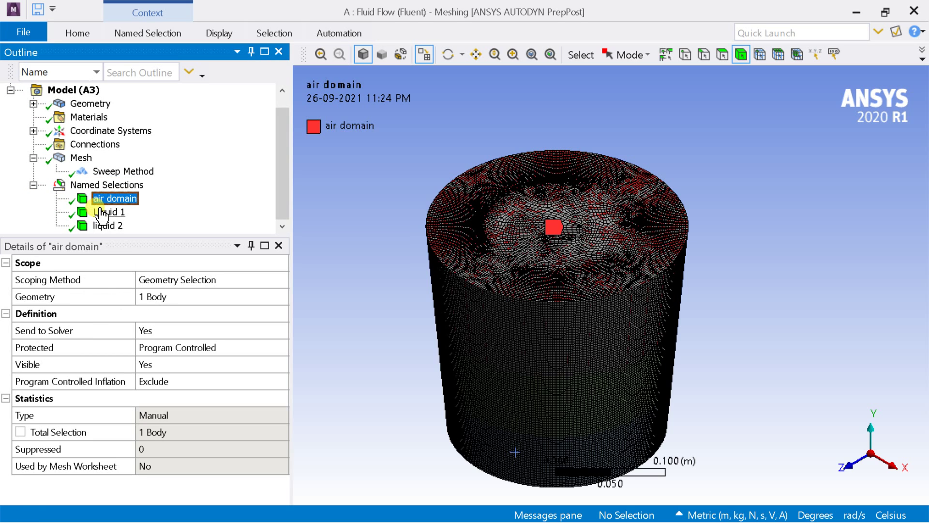
{"action": "left_click", "coordinate": [101, 213]}
{"action": "left_click", "coordinate": [105, 226]}
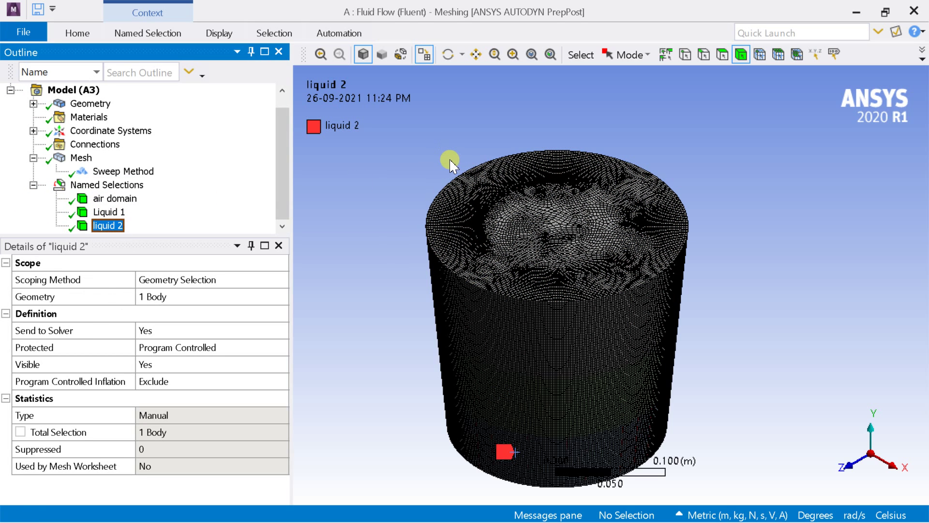
- Hide the mesh display and check which tank layer each named selection covers, including in a front view fitted to the model
{"action": "left_click", "coordinate": [424, 54]}
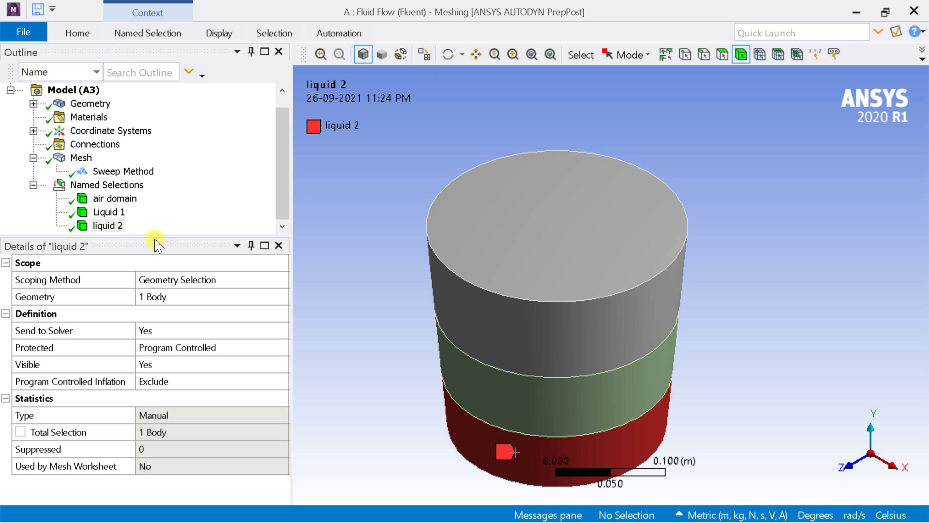
{"action": "left_click", "coordinate": [115, 199]}
{"action": "left_click", "coordinate": [107, 212]}
{"action": "left_click", "coordinate": [106, 225]}
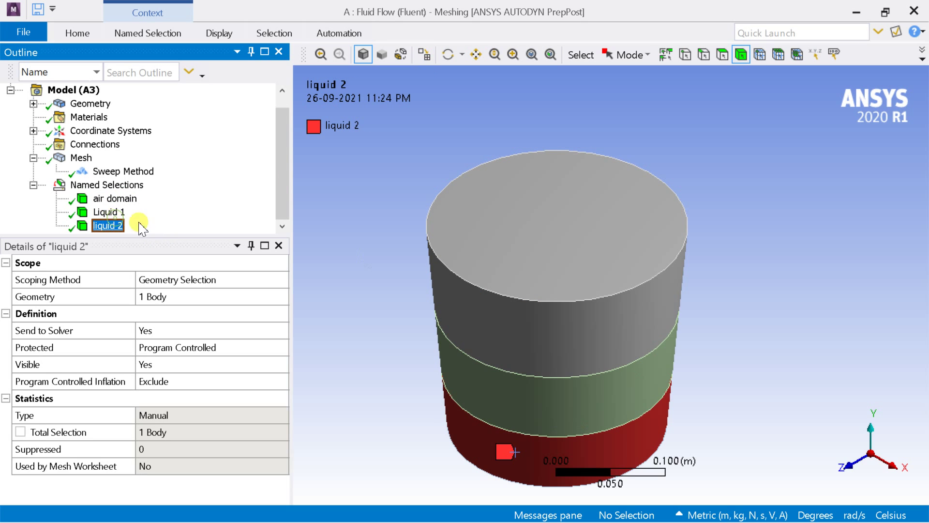
{"action": "left_click", "coordinate": [846, 458]}
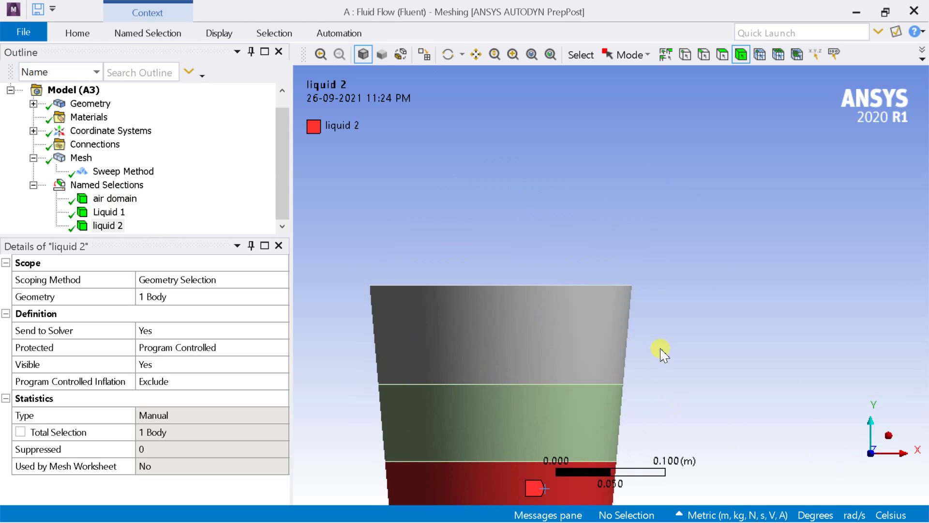
{"action": "left_click", "coordinate": [531, 54]}
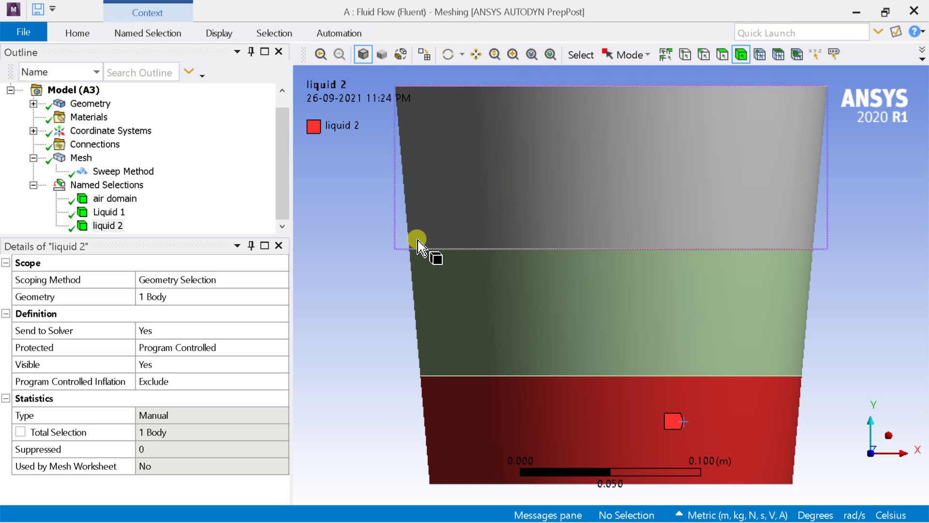
{"action": "scroll", "coordinate": [617, 250], "scroll_direction": "down", "scroll_amount": 4}
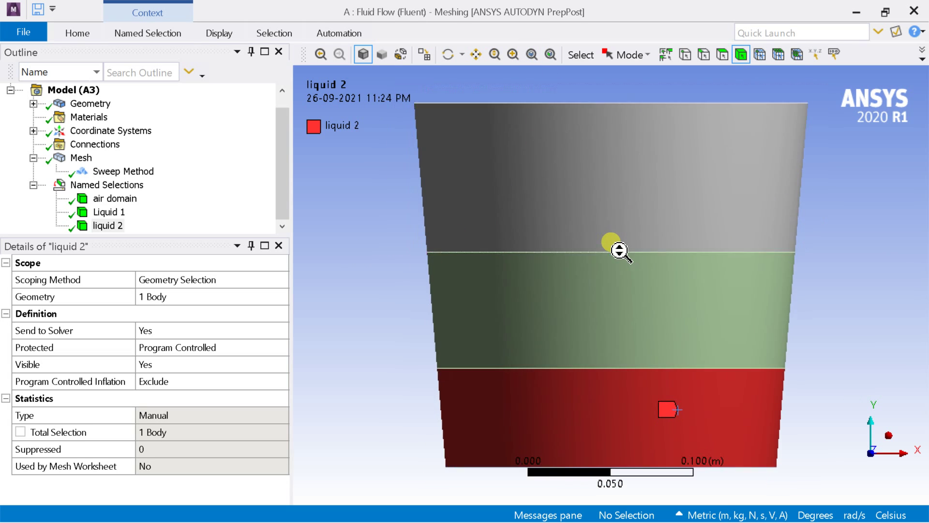
- Check which tank layers the Liquid 1 and air domain named selections cover
{"action": "left_click", "coordinate": [108, 212]}
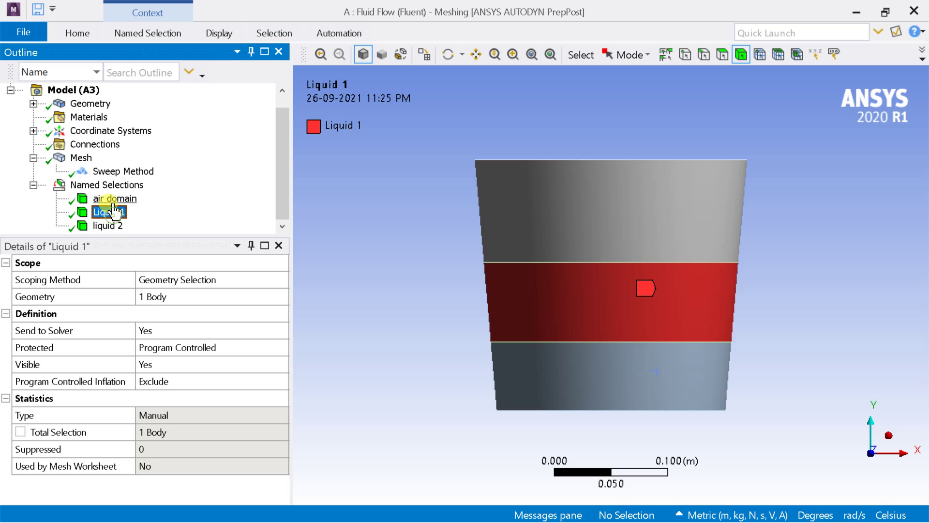
{"action": "left_click", "coordinate": [115, 198]}
{"action": "left_click", "coordinate": [401, 238]}
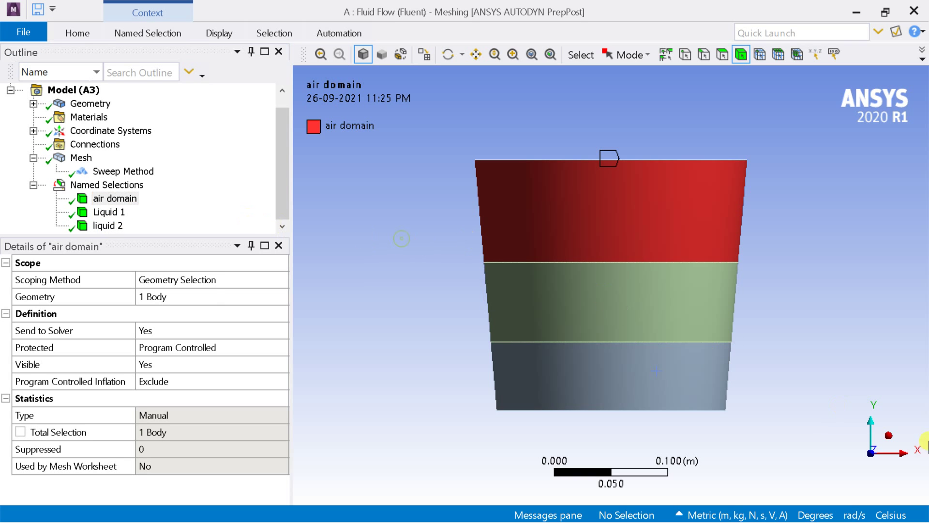
- Create a named selection called "Top Outer wall" from the tank's top face and check the face it covers
{"action": "left_click", "coordinate": [888, 453]}
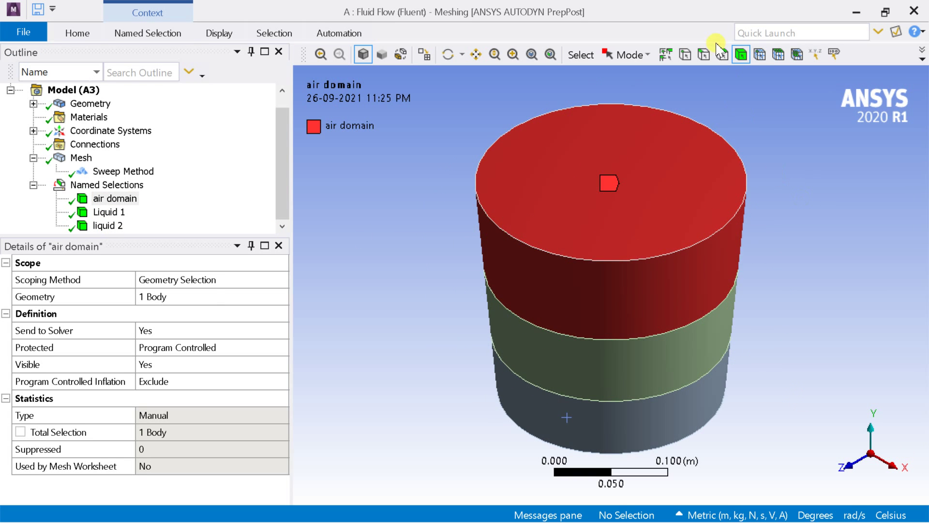
{"action": "left_click", "coordinate": [595, 155]}
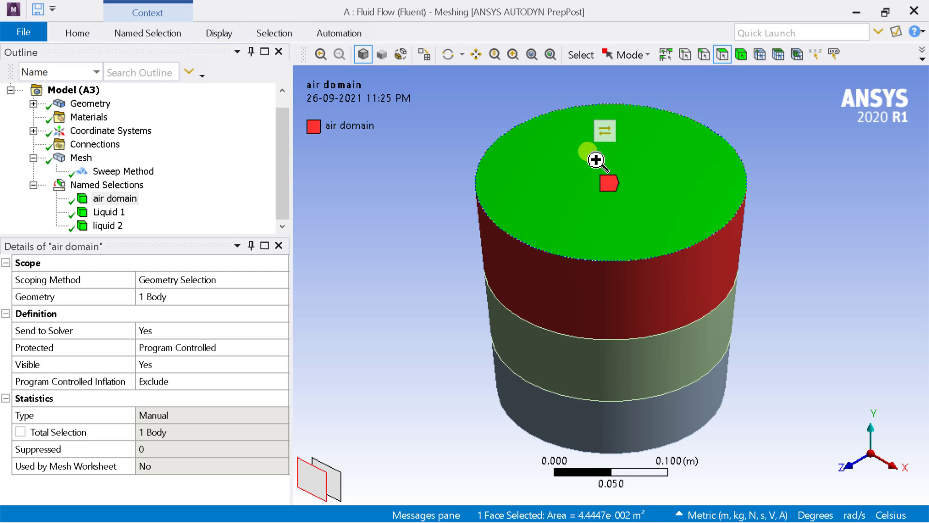
{"action": "right_click", "coordinate": [595, 156]}
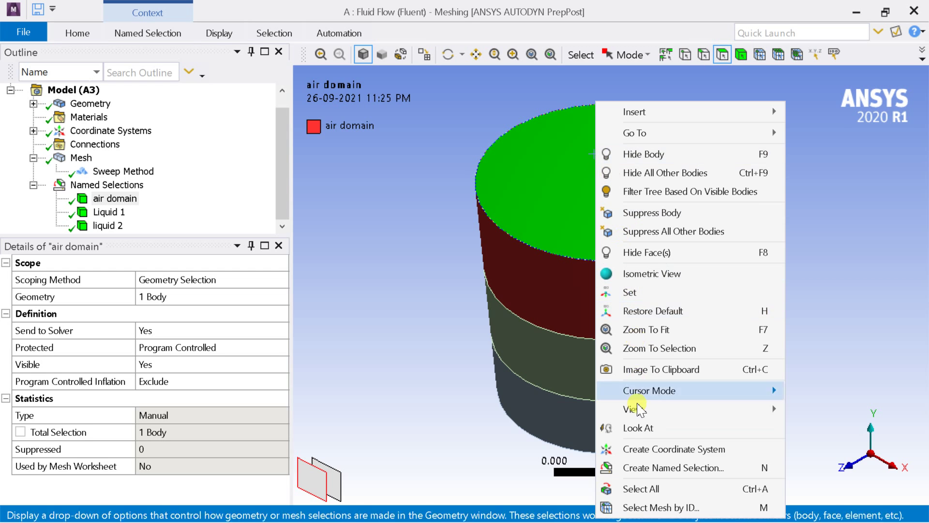
{"action": "left_click", "coordinate": [649, 467]}
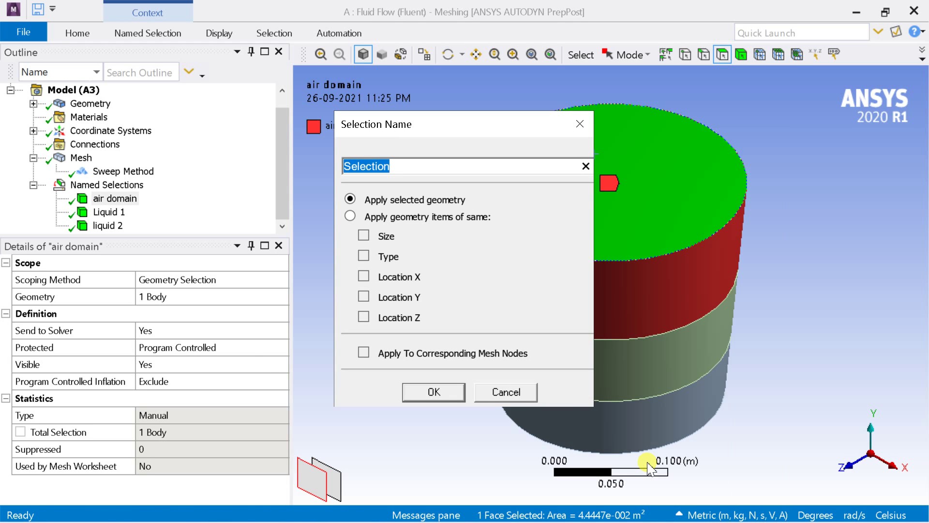
{"action": "type", "text": "Top Outer wall"}
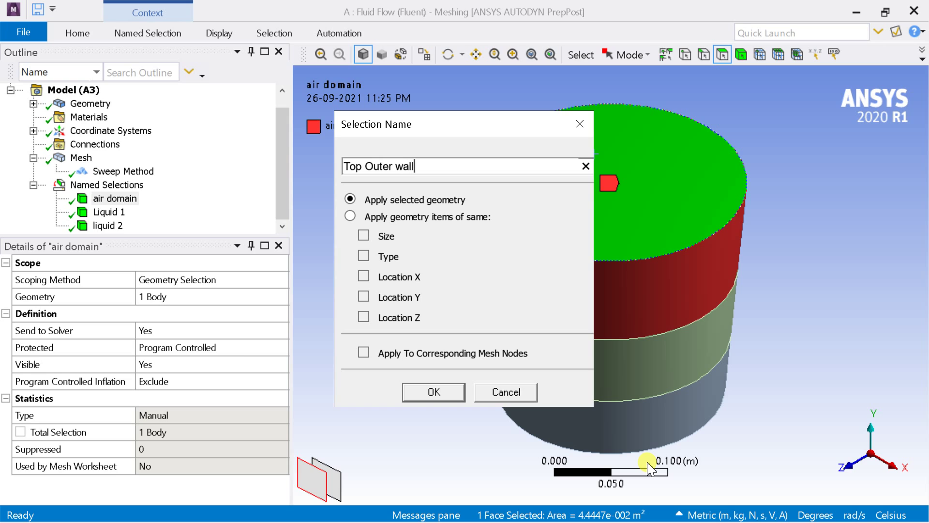
{"action": "key", "text": "Return"}
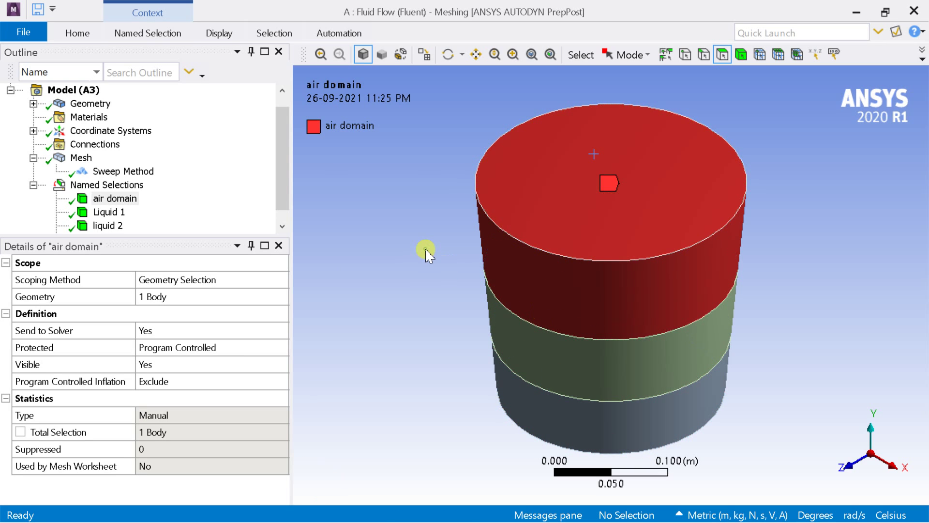
{"action": "left_click", "coordinate": [106, 226]}
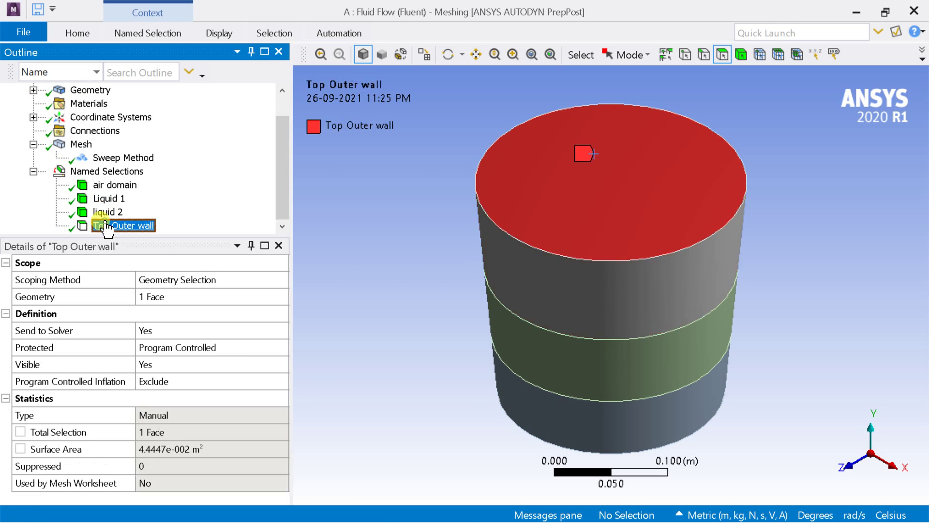
- Update the tank mesh so the named selections pass to the Fluent setup
{"action": "left_click", "coordinate": [81, 144]}
{"action": "right_click", "coordinate": [80, 145]}
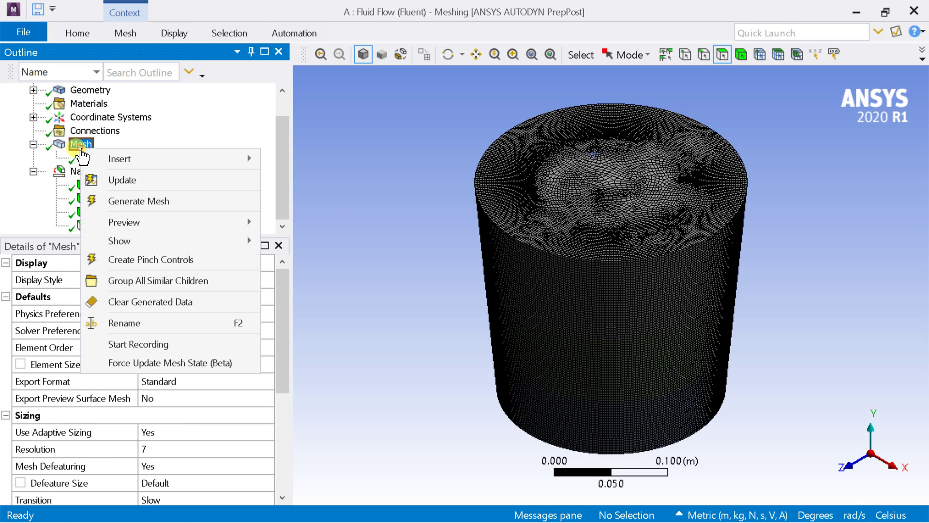
{"action": "left_click", "coordinate": [128, 183]}
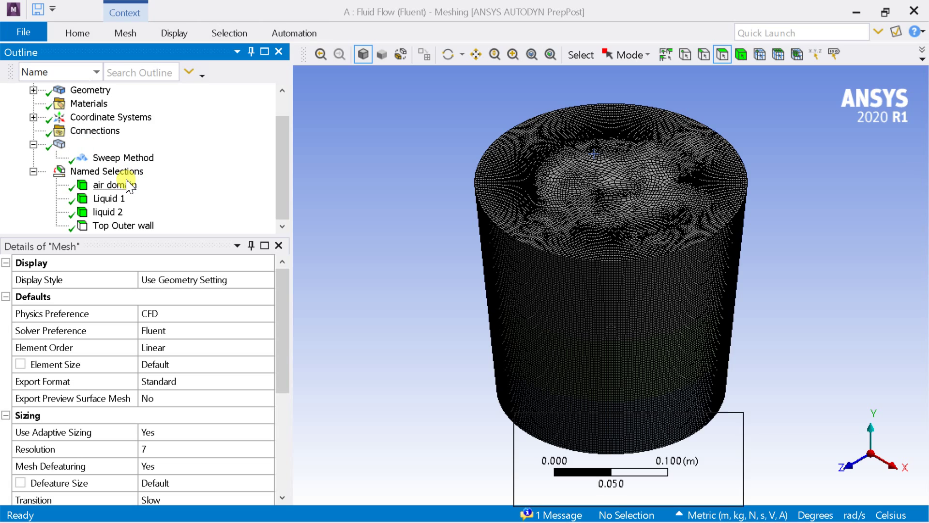
- Close the meshing application and start Fluent in 3D with the mesh displayed after reading
{"action": "left_click", "coordinate": [916, 10]}
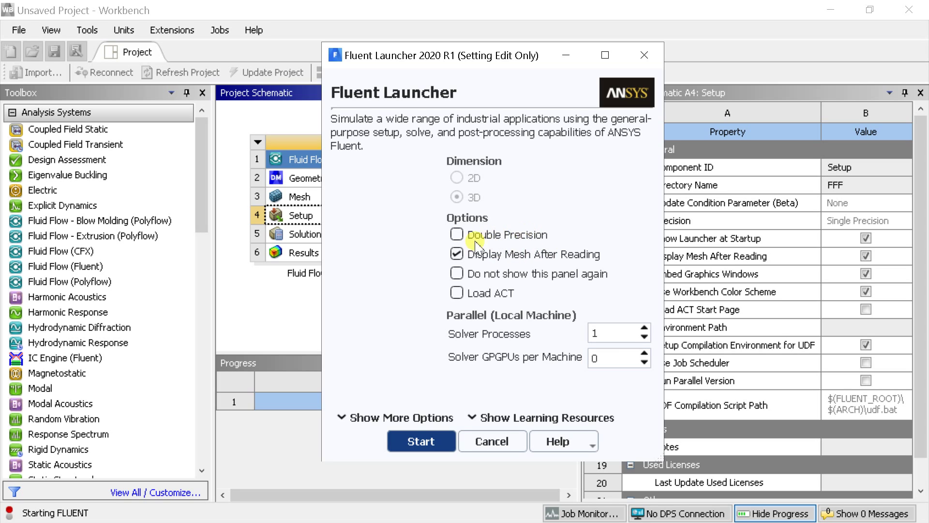
{"action": "left_click", "coordinate": [427, 442]}
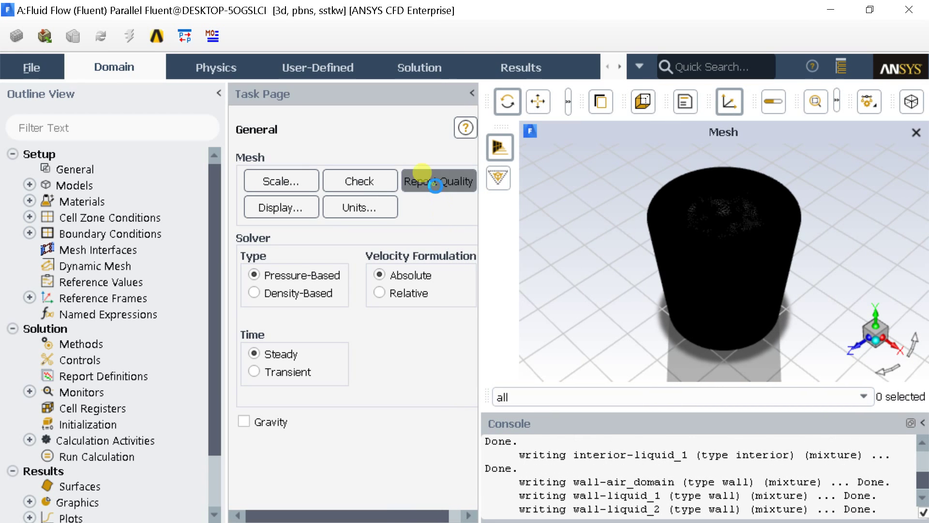
- Report the mesh quality and run a mesh check, reading the orthogonal quality, aspect ratio and minimum volume in the enlarged console
{"action": "left_click", "coordinate": [422, 176]}
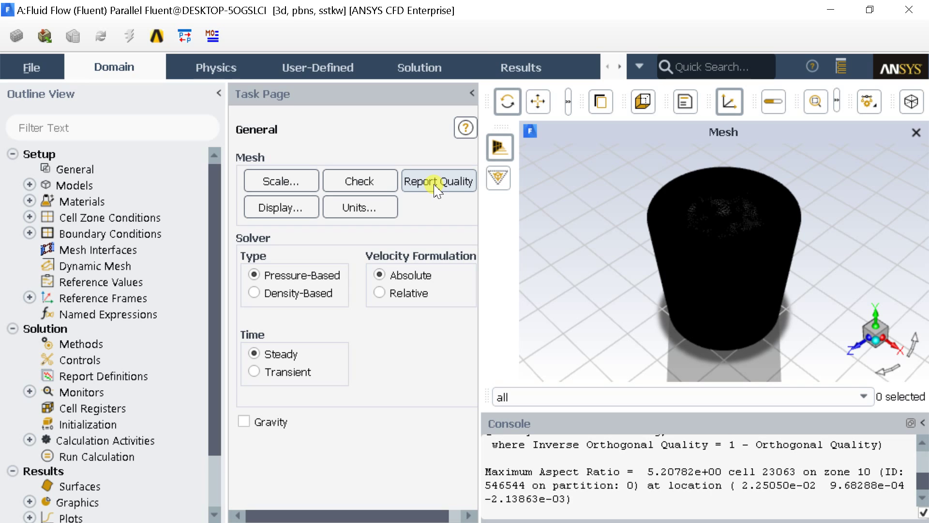
{"action": "left_click_drag", "start_coordinate": [546, 384], "coordinate": [541, 305]}
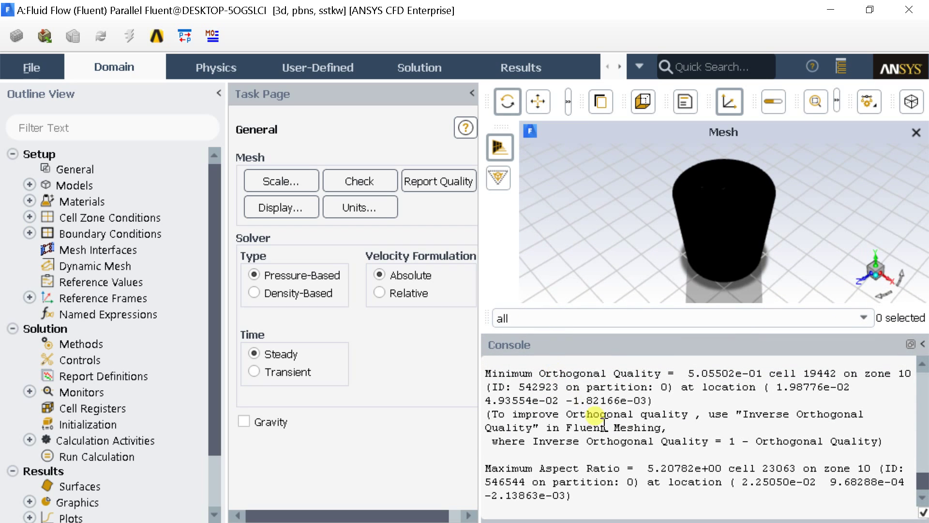
{"action": "scroll", "coordinate": [759, 393], "scroll_direction": "up", "scroll_amount": 2}
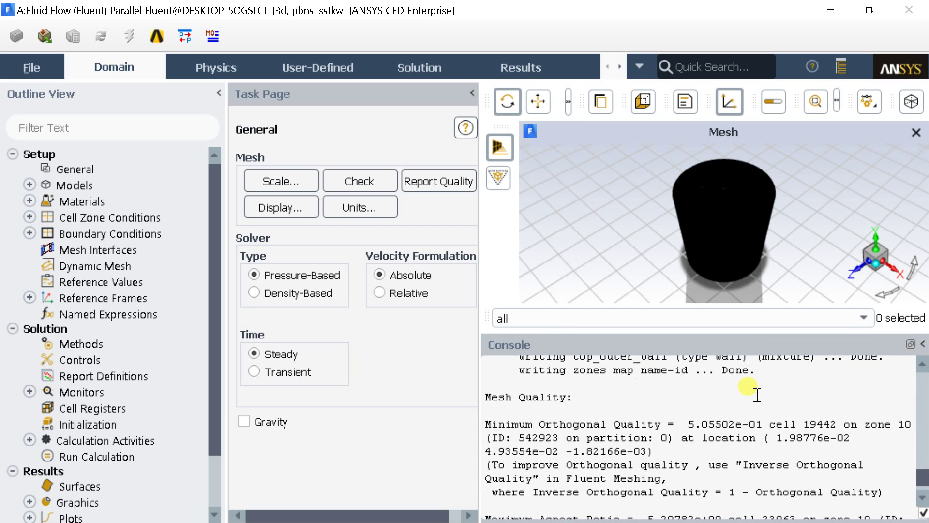
{"action": "scroll", "coordinate": [733, 398], "scroll_direction": "down", "scroll_amount": 1}
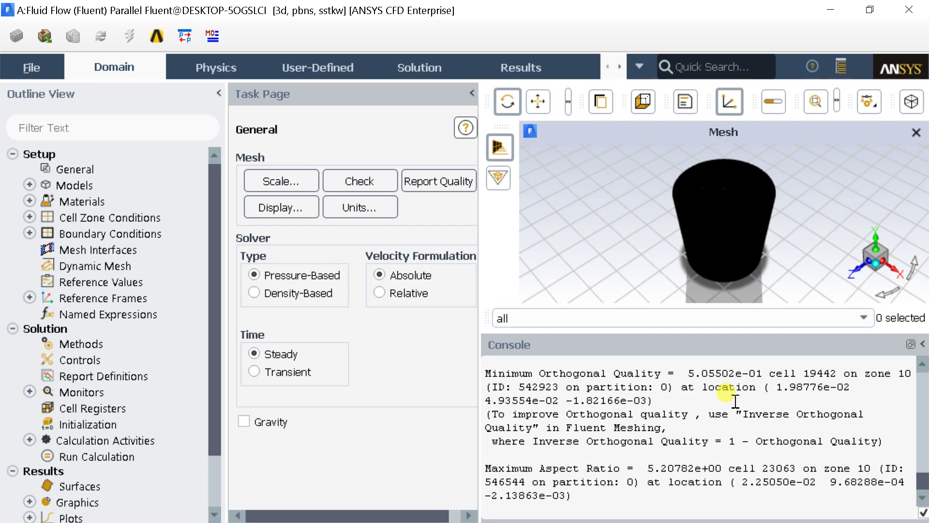
{"action": "left_click", "coordinate": [372, 186]}
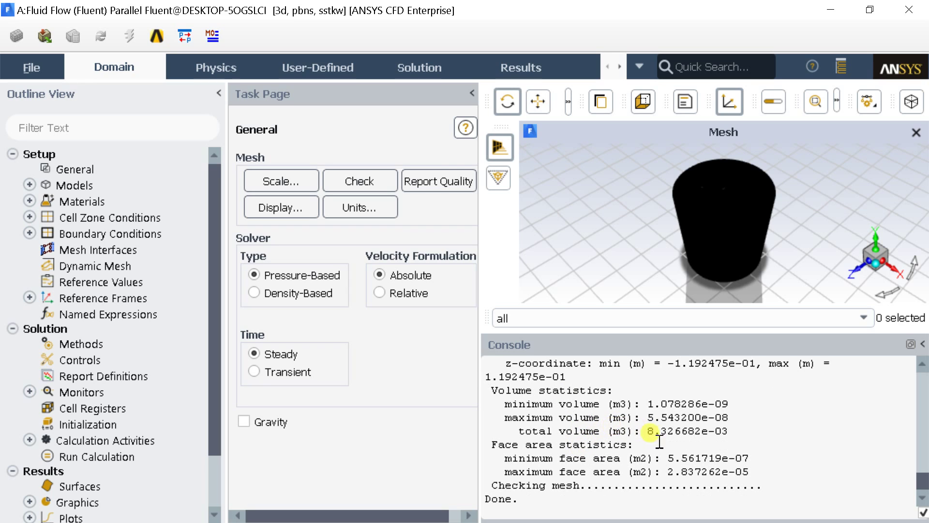
{"action": "left_click_drag", "start_coordinate": [729, 403], "coordinate": [493, 404]}
- Switch the solver time to Transient and set the viscous model to Laminar
{"action": "left_click", "coordinate": [259, 376]}
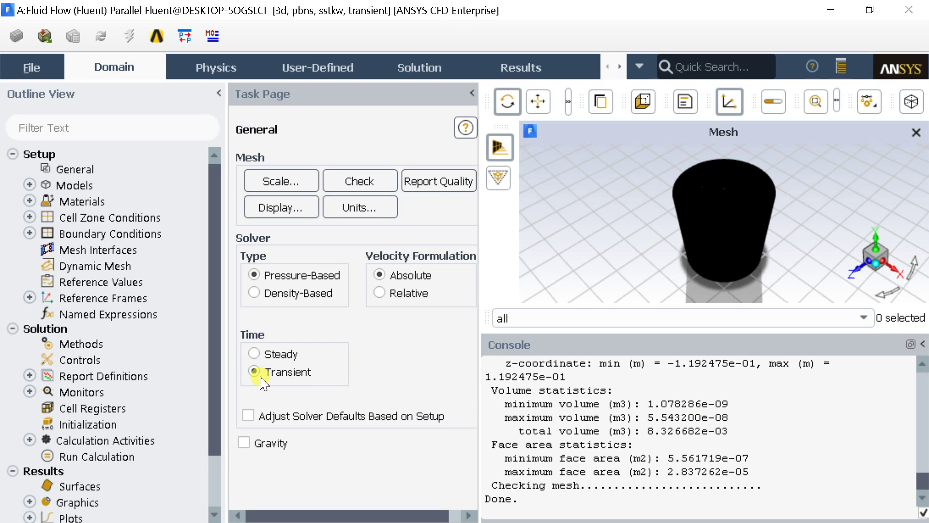
{"action": "double_click", "coordinate": [140, 185]}
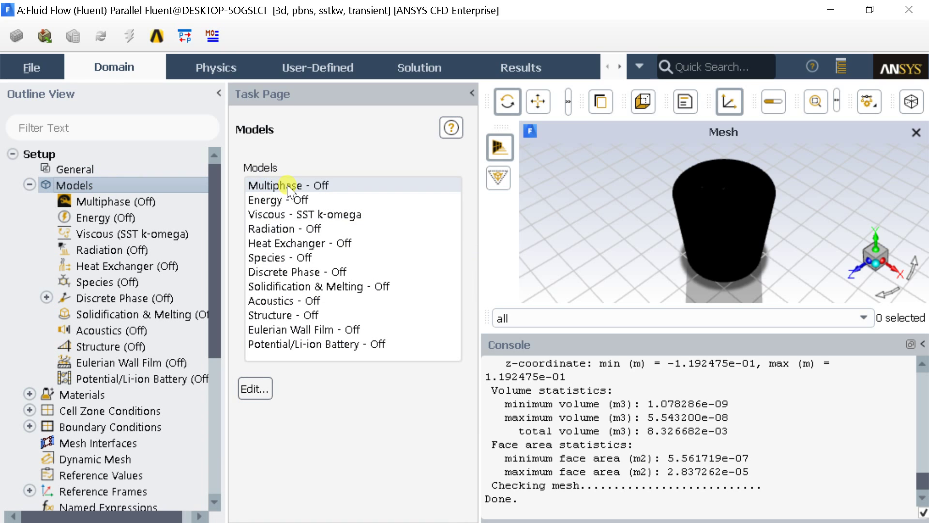
{"action": "double_click", "coordinate": [284, 214]}
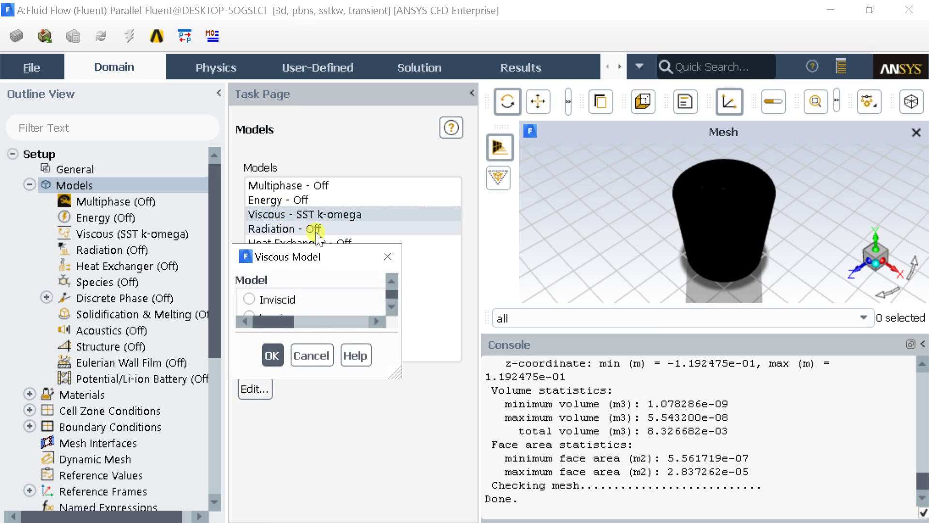
{"action": "left_click", "coordinate": [270, 317]}
{"action": "left_click_drag", "start_coordinate": [297, 256], "coordinate": [585, 99]}
{"action": "left_click", "coordinate": [580, 361]}
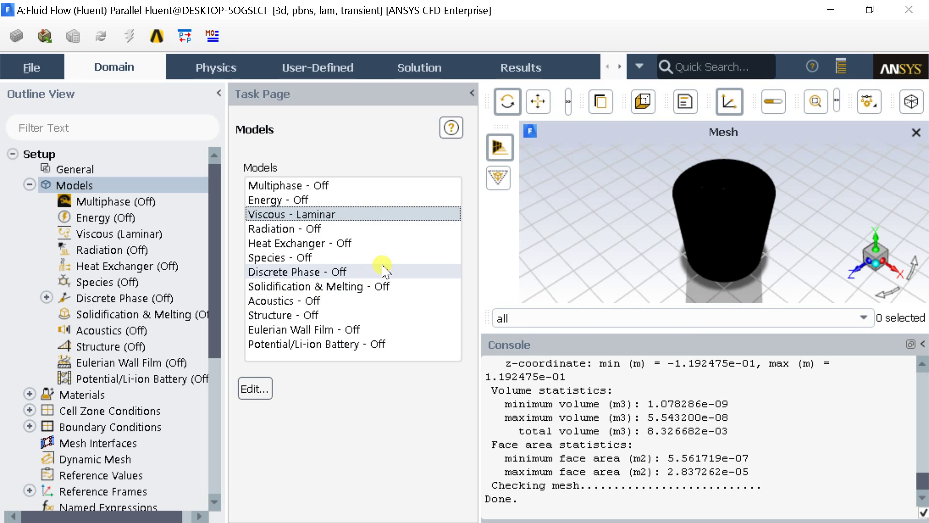
- Enable the Species Transport model with mixture-template as the mixture material
{"action": "left_click", "coordinate": [320, 259]}
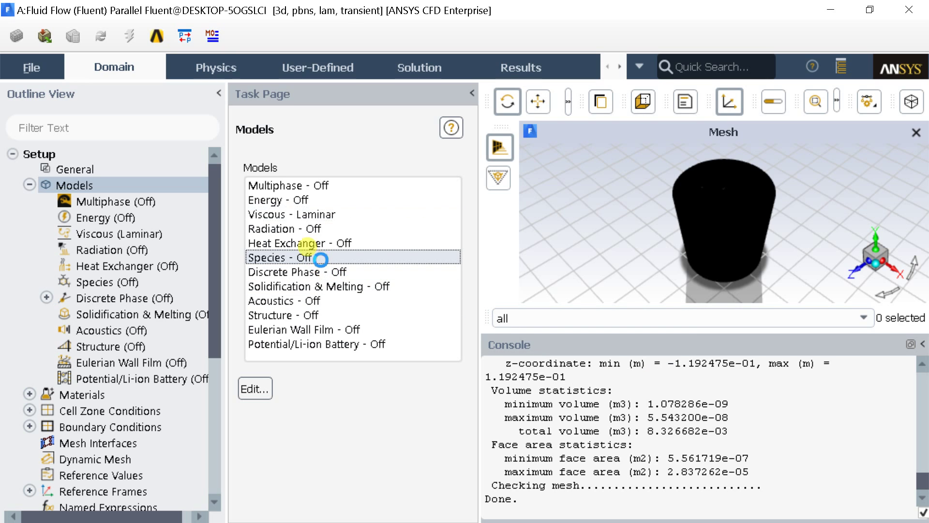
{"action": "double_click", "coordinate": [320, 259]}
{"action": "left_click_drag", "start_coordinate": [321, 259], "coordinate": [387, 136]}
{"action": "left_click", "coordinate": [346, 187]}
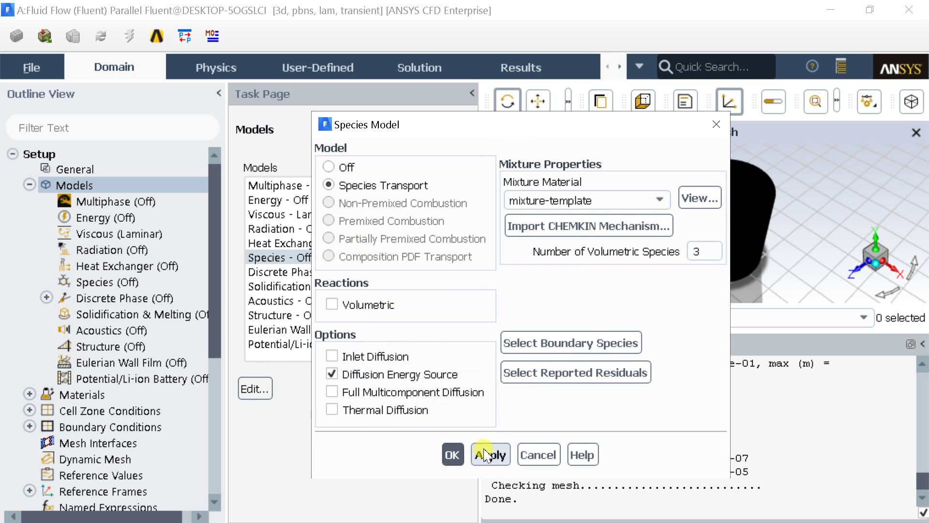
{"action": "left_click", "coordinate": [451, 455]}
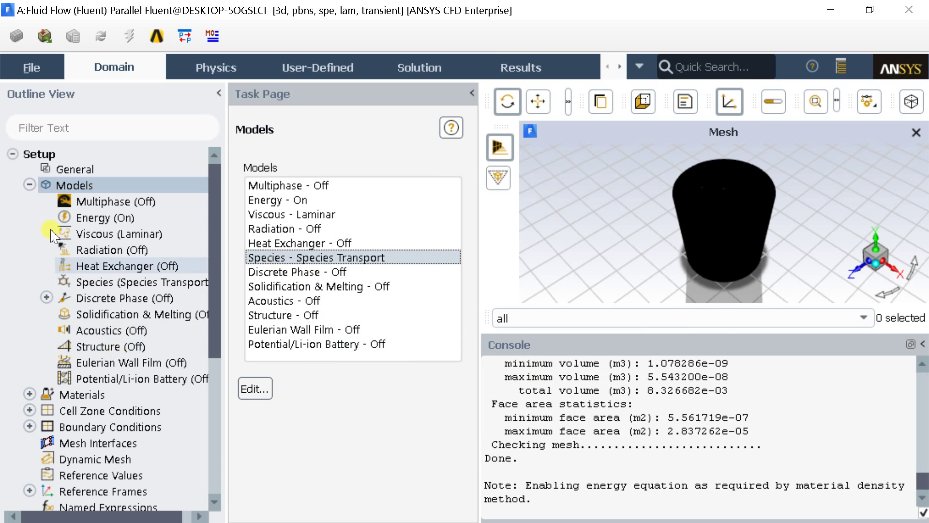
- Examine which species the mixture-template material contains in the setup outline
{"action": "left_click", "coordinate": [29, 185]}
{"action": "left_click", "coordinate": [29, 201]}
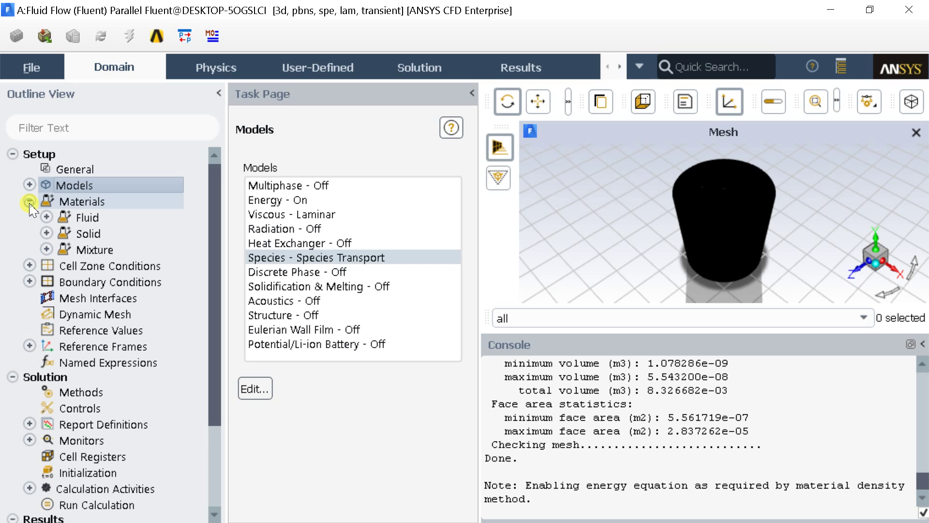
{"action": "left_click", "coordinate": [46, 249]}
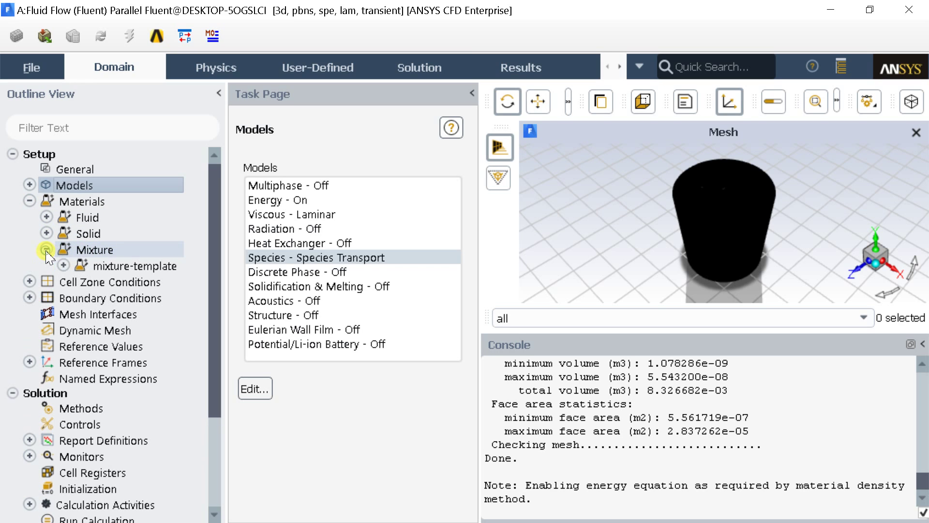
{"action": "left_click", "coordinate": [63, 265]}
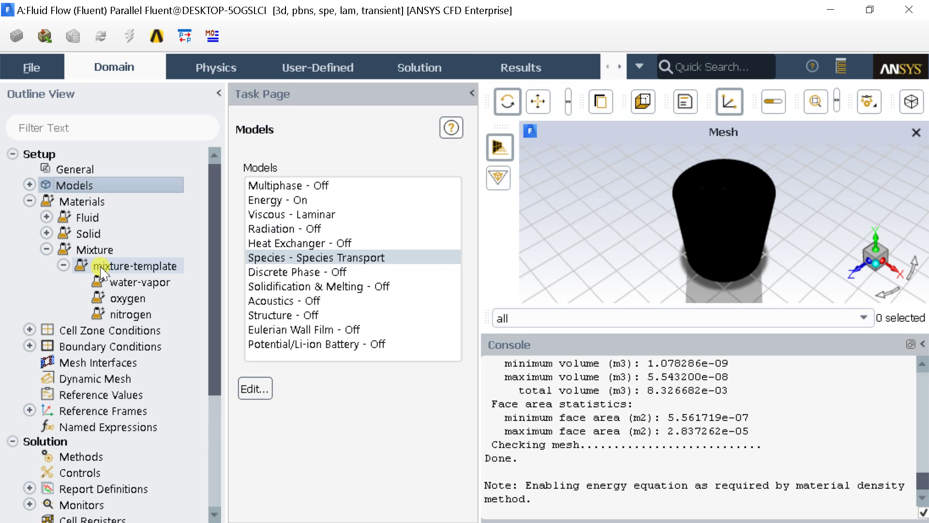
{"action": "left_click", "coordinate": [63, 265]}
{"action": "left_click", "coordinate": [47, 250]}
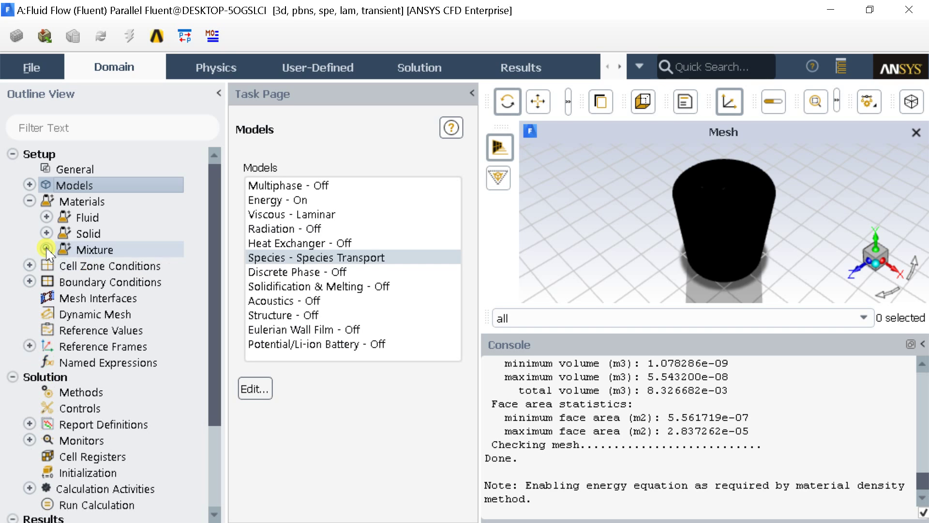
- Open the fluid material for editing and name it liquid-1
{"action": "double_click", "coordinate": [80, 203]}
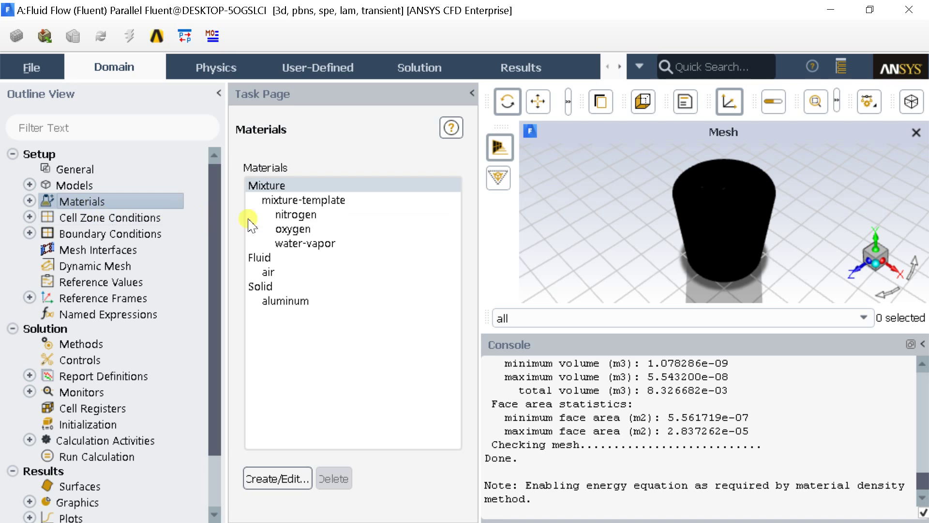
{"action": "double_click", "coordinate": [277, 257]}
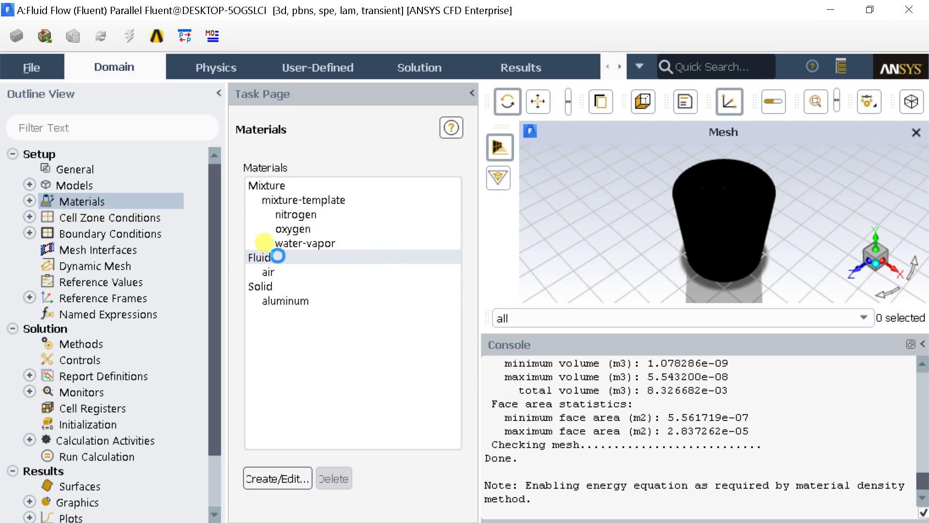
{"action": "left_click_drag", "start_coordinate": [284, 256], "coordinate": [215, 68]}
{"action": "left_click_drag", "start_coordinate": [255, 116], "coordinate": [128, 117]}
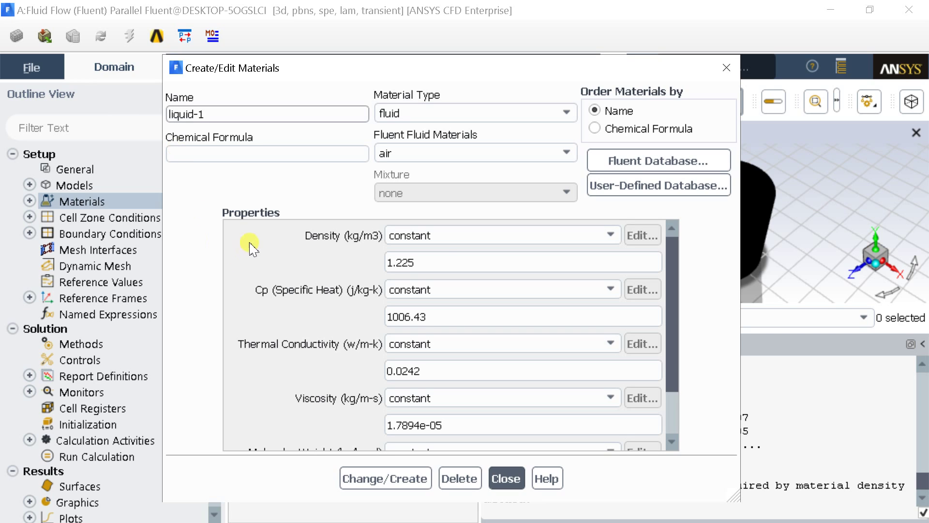
- Set the constant density of liquid-1 to 900 kg/m3
{"action": "left_click_drag", "start_coordinate": [468, 265], "coordinate": [322, 271]}
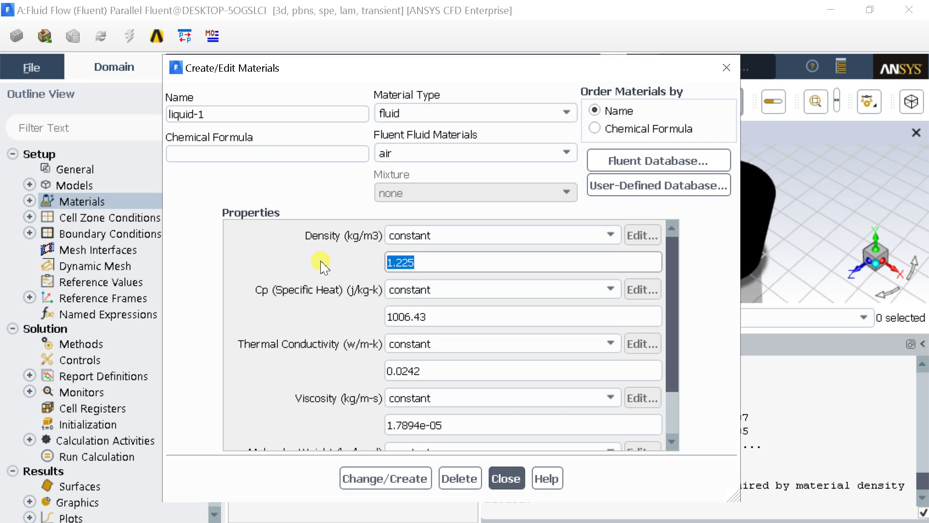
{"action": "type", "text": "10"}
{"action": "key", "text": "BackSpace"}
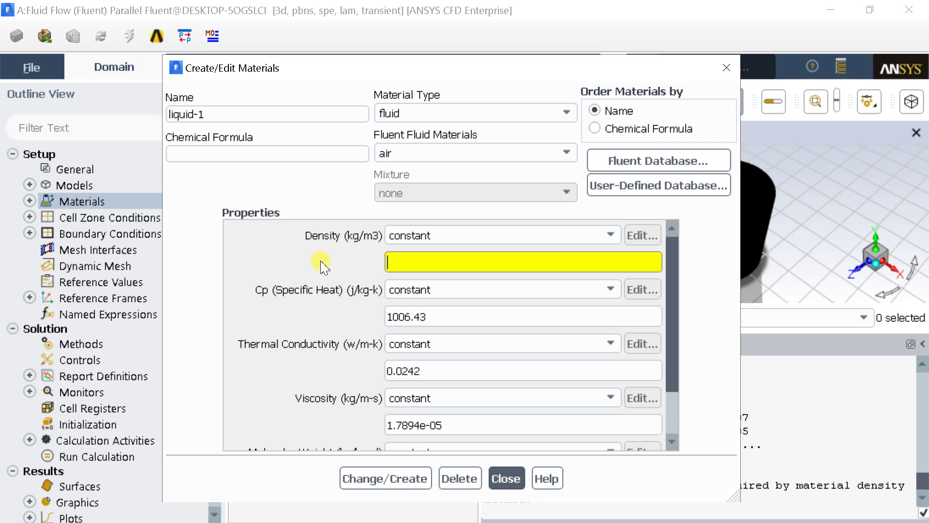
{"action": "type", "text": "900"}
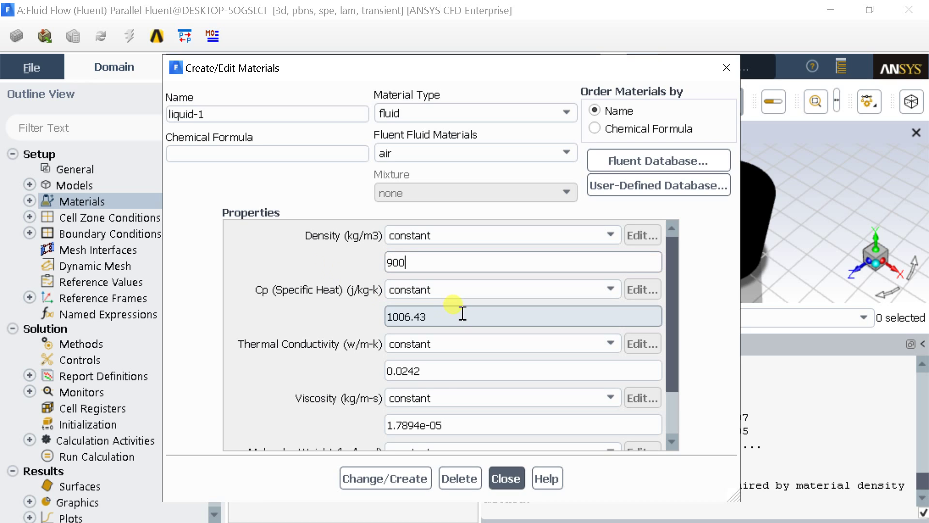
- Set the viscosity of liquid-1 to 0.001 kg/m-s and create it as a new material without overwriting air
{"action": "left_click_drag", "start_coordinate": [456, 424], "coordinate": [350, 428]}
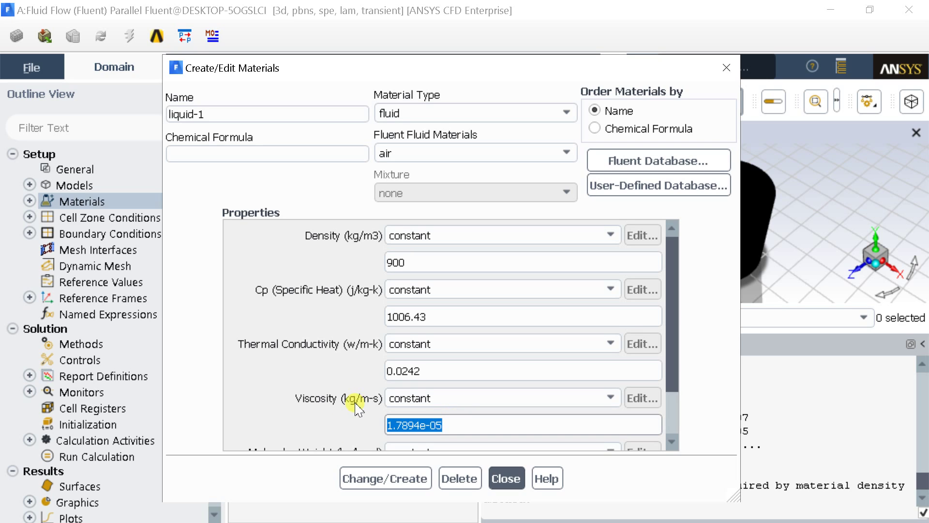
{"action": "type", "text": "0.001"}
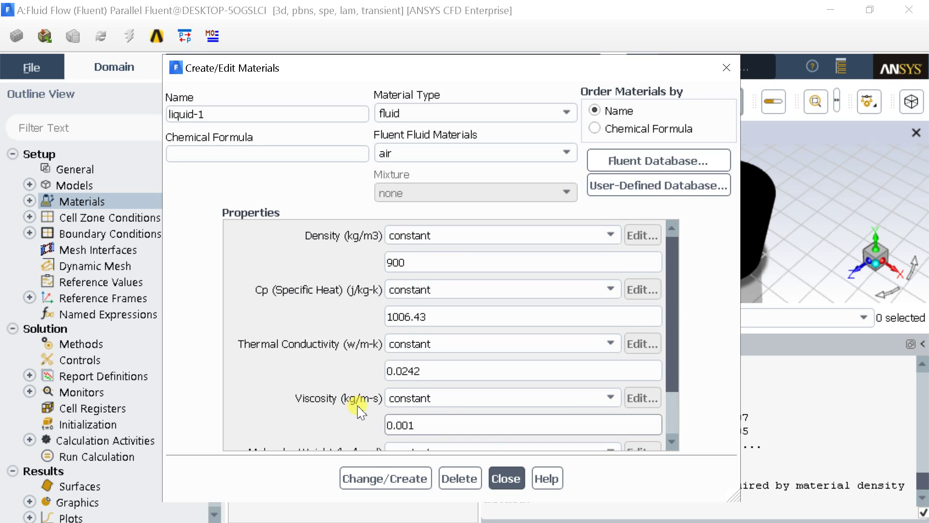
{"action": "left_click", "coordinate": [376, 479]}
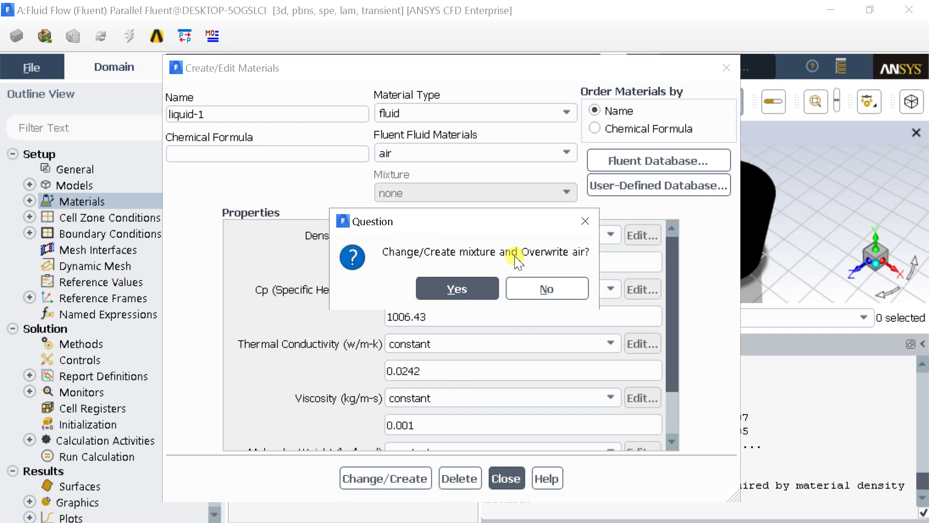
{"action": "left_click", "coordinate": [546, 287]}
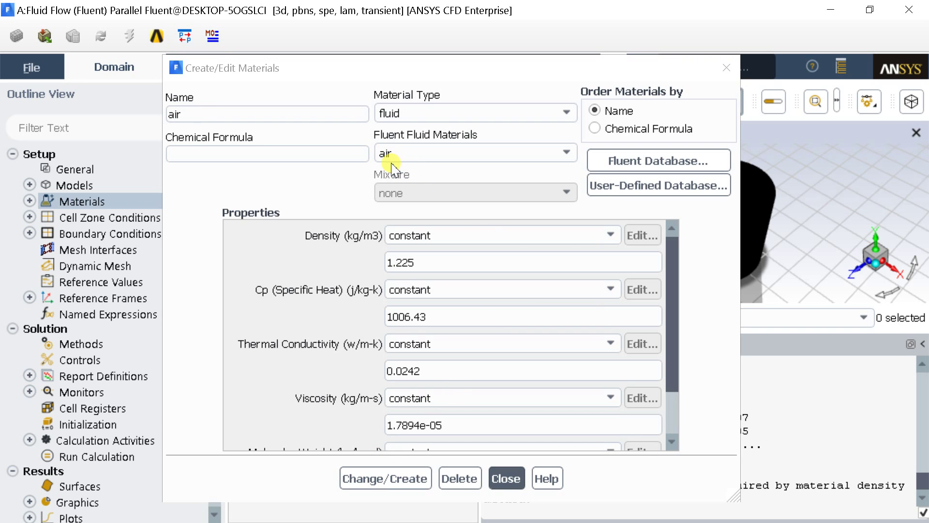
- Name the next fluid material liquid-2 and set its constant density to 1050 kg/m3
{"action": "left_click_drag", "start_coordinate": [222, 114], "coordinate": [107, 110]}
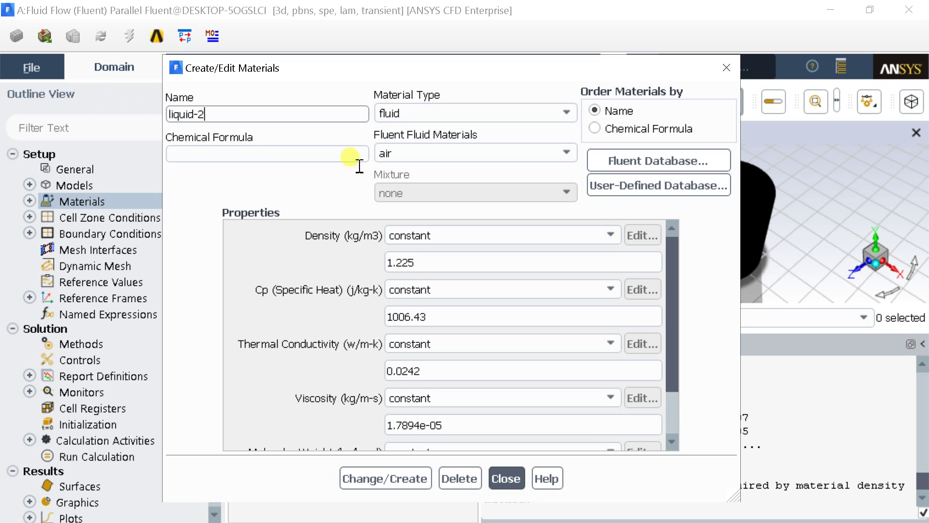
{"action": "left_click", "coordinate": [451, 264]}
{"action": "left_click_drag", "start_coordinate": [384, 274], "coordinate": [330, 283]}
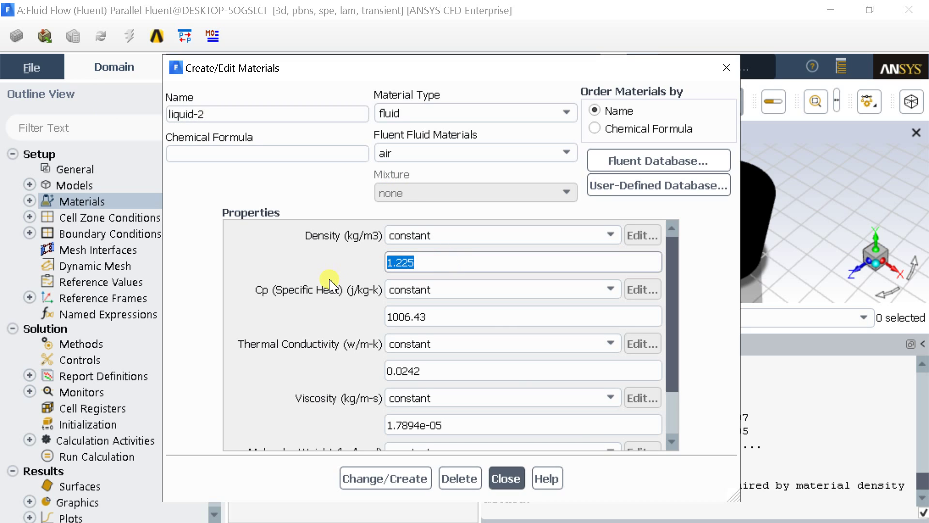
{"action": "type", "text": "1050"}
- Set the viscosity of liquid-2 to 0.002 kg/m-s and create it as a new material, keeping air
{"action": "left_click_drag", "start_coordinate": [443, 425], "coordinate": [357, 435]}
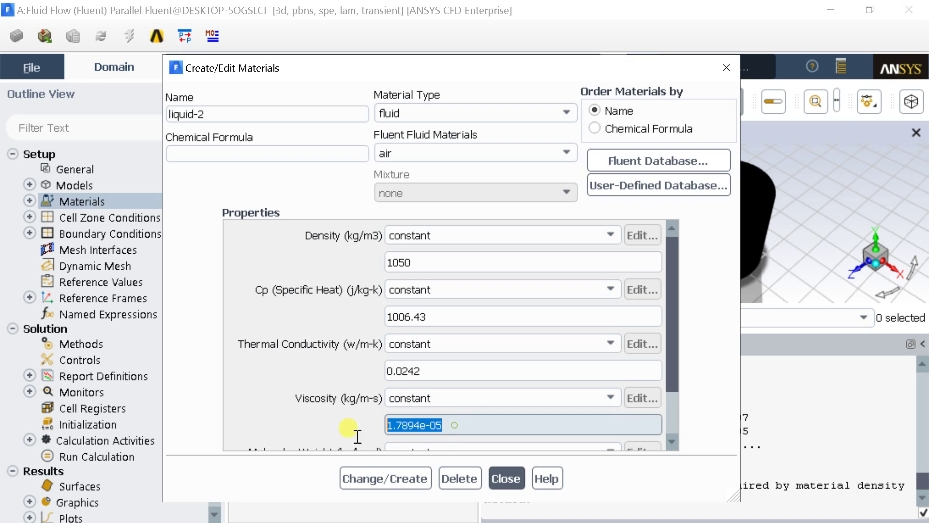
{"action": "type", "text": "0.002"}
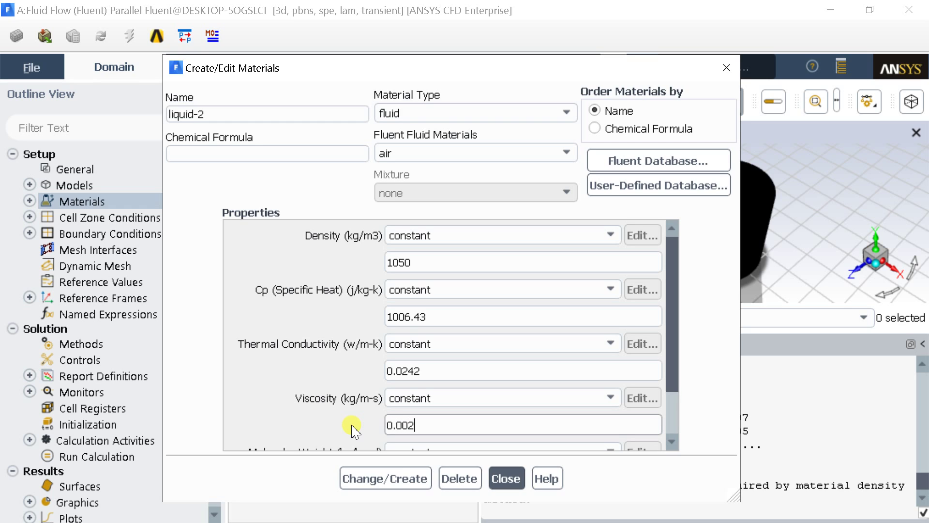
{"action": "left_click", "coordinate": [390, 478]}
{"action": "left_click", "coordinate": [546, 288]}
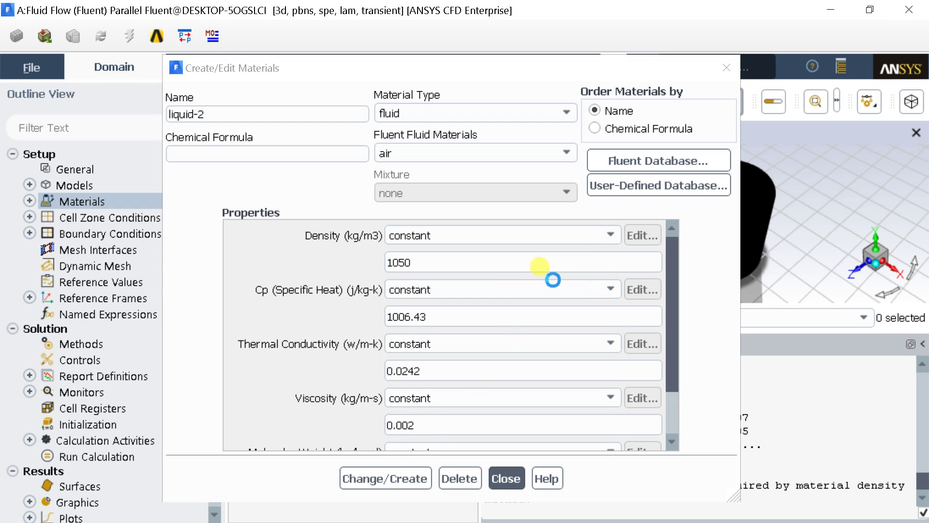
{"action": "left_click", "coordinate": [508, 469]}
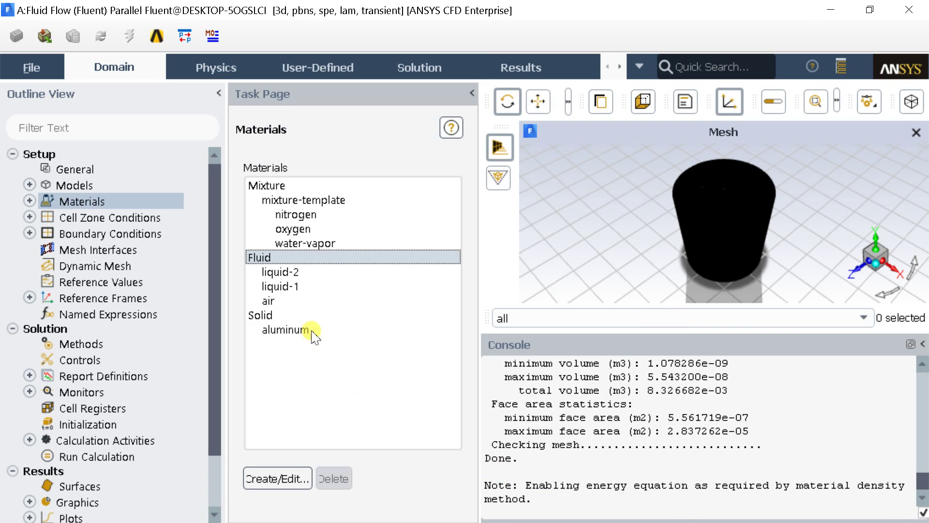
{"action": "left_click", "coordinate": [298, 299]}
{"action": "left_click", "coordinate": [298, 286]}
{"action": "left_click", "coordinate": [297, 272]}
{"action": "left_click", "coordinate": [300, 300]}
{"action": "left_click", "coordinate": [303, 286]}
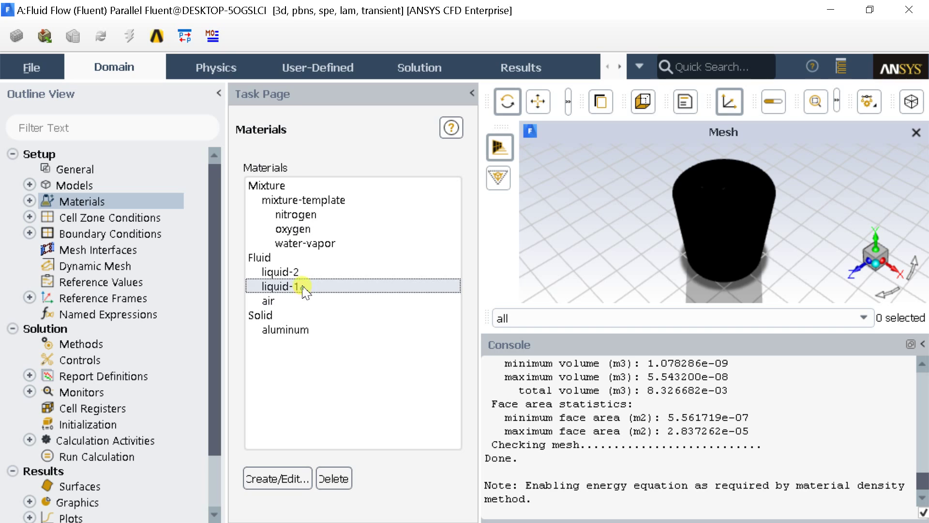
{"action": "left_click", "coordinate": [303, 273]}
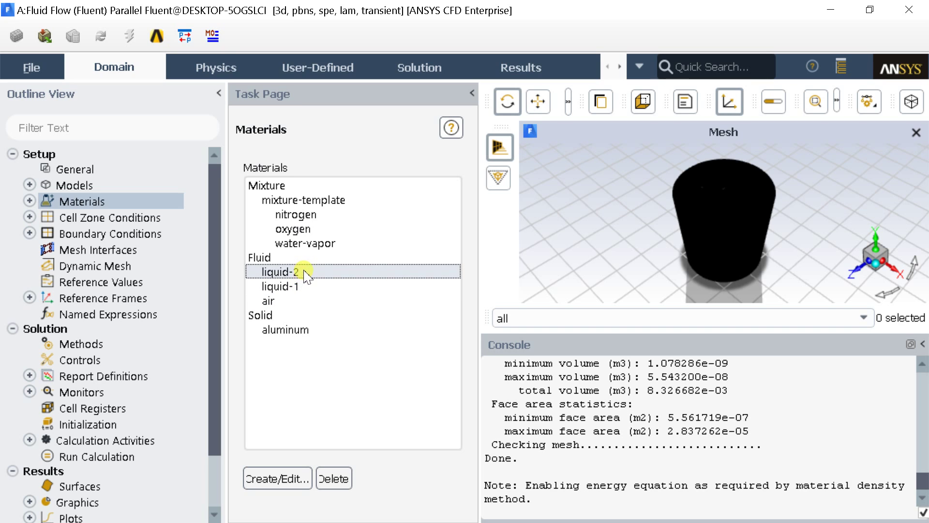
- Open the mixture-template material for editing and rename it liquid-layers
{"action": "double_click", "coordinate": [284, 200]}
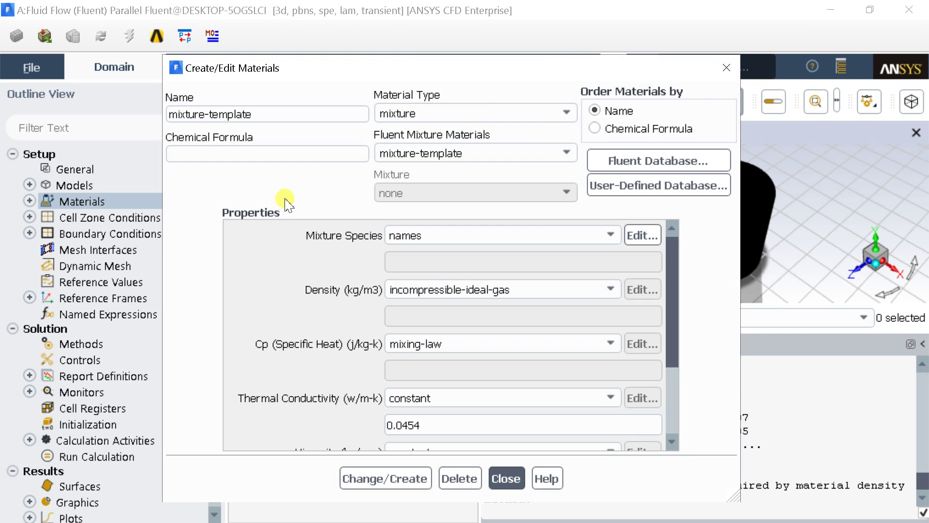
{"action": "left_click_drag", "start_coordinate": [276, 116], "coordinate": [160, 123]}
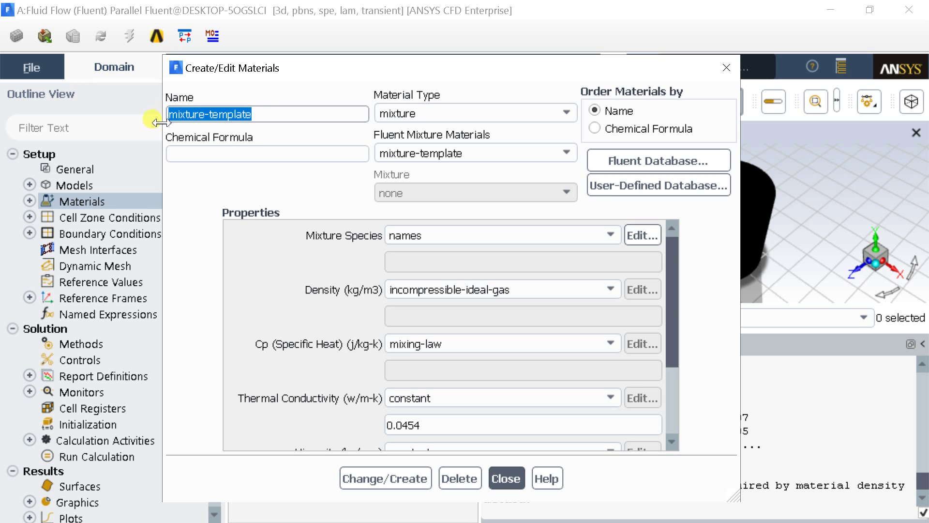
{"action": "key", "text": "BackSpace"}
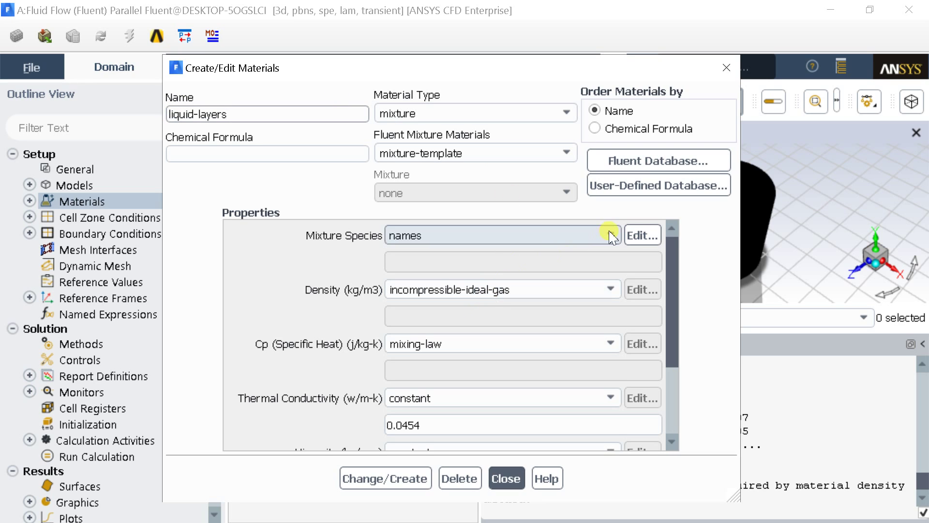
- Add liquid-2 and liquid-1 to the selected species of the mixture
{"action": "left_click", "coordinate": [635, 236]}
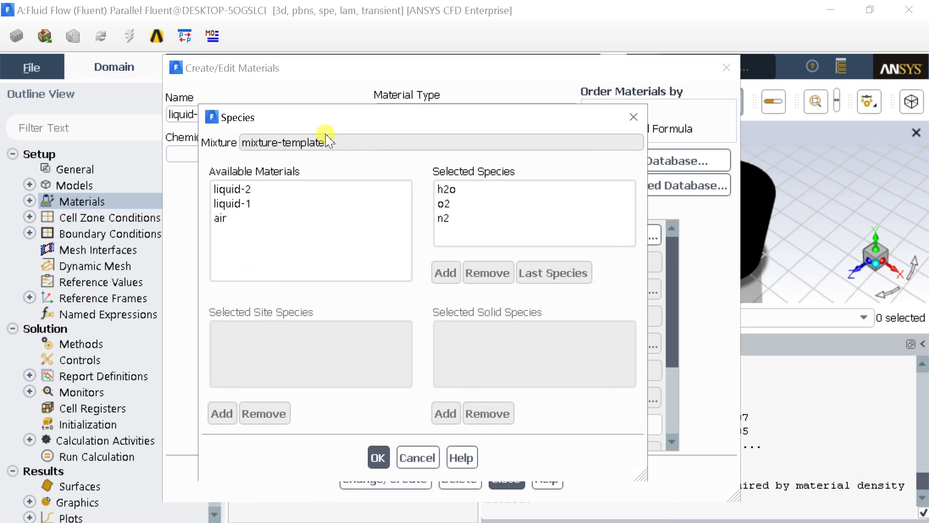
{"action": "left_click", "coordinate": [307, 189]}
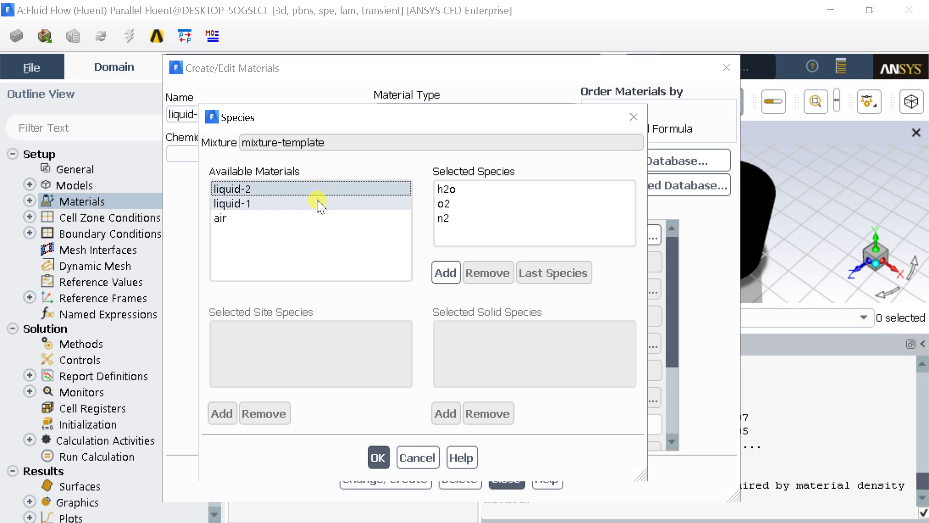
{"action": "left_click", "coordinate": [441, 271]}
{"action": "left_click", "coordinate": [286, 189]}
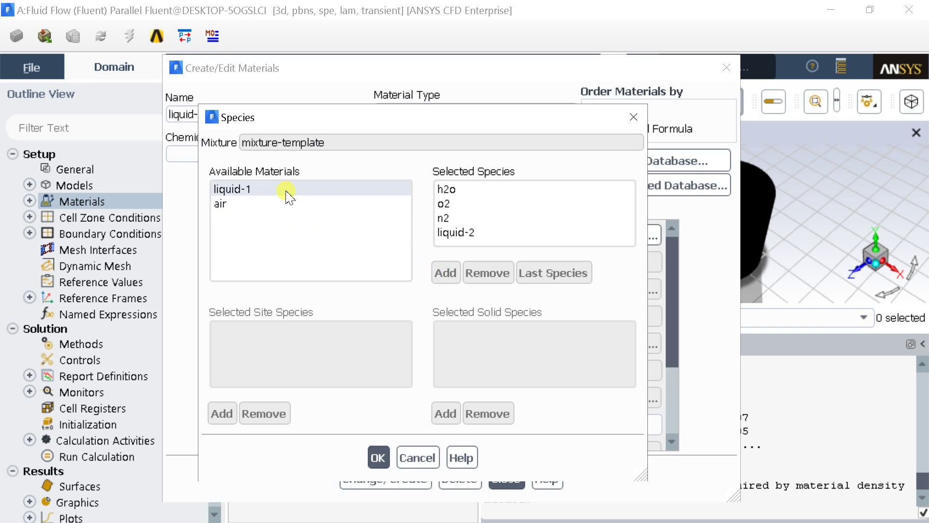
{"action": "left_click", "coordinate": [442, 271]}
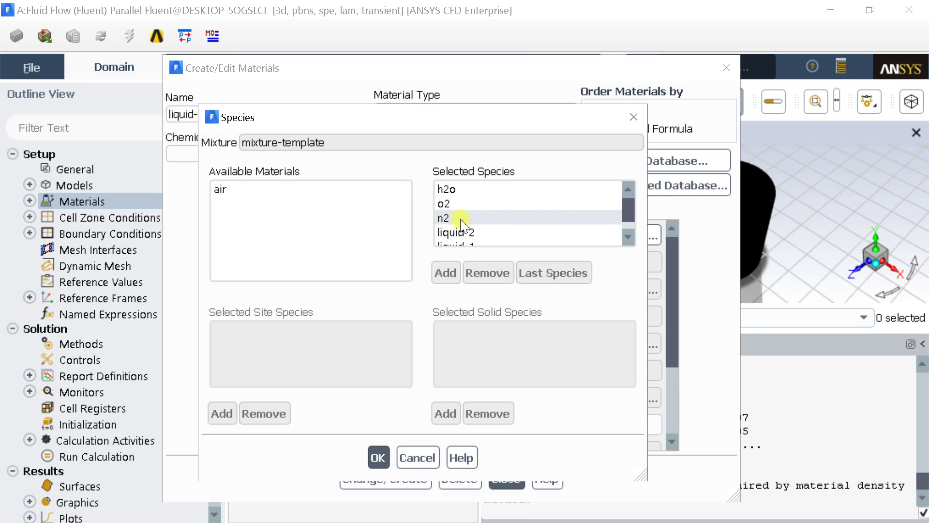
- Remove n2, o2 and h2o from the selected species, overwriting mixture-template, and accept the species list
{"action": "scroll", "coordinate": [624, 202], "scroll_direction": "down", "scroll_amount": 1}
{"action": "left_click", "coordinate": [481, 202]}
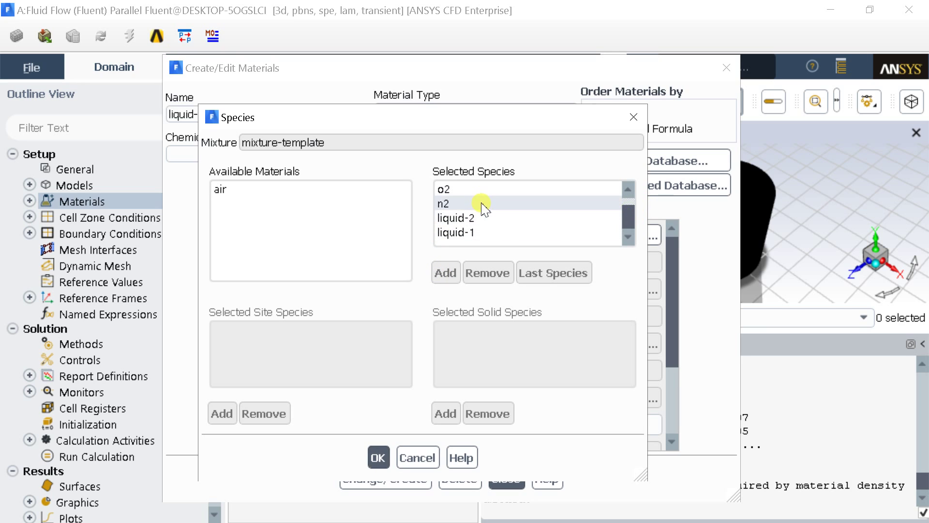
{"action": "left_click", "coordinate": [472, 275]}
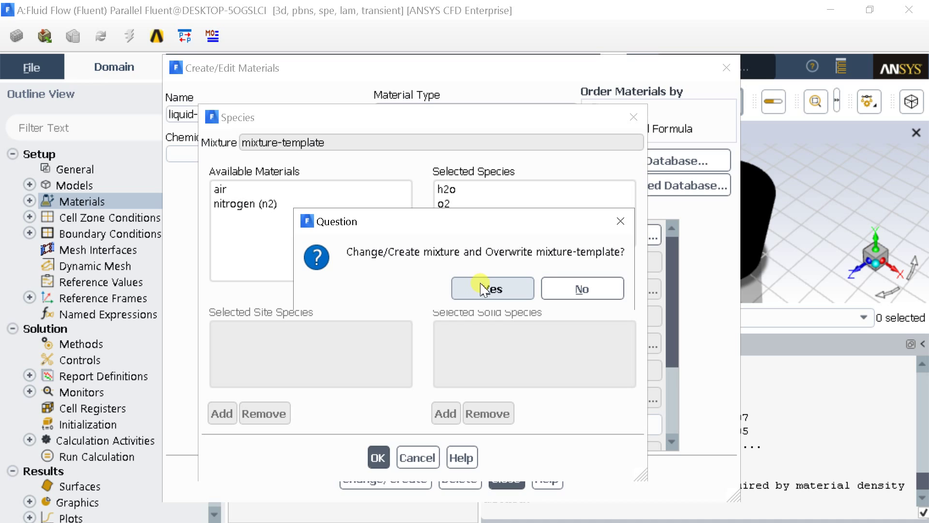
{"action": "left_click", "coordinate": [483, 290]}
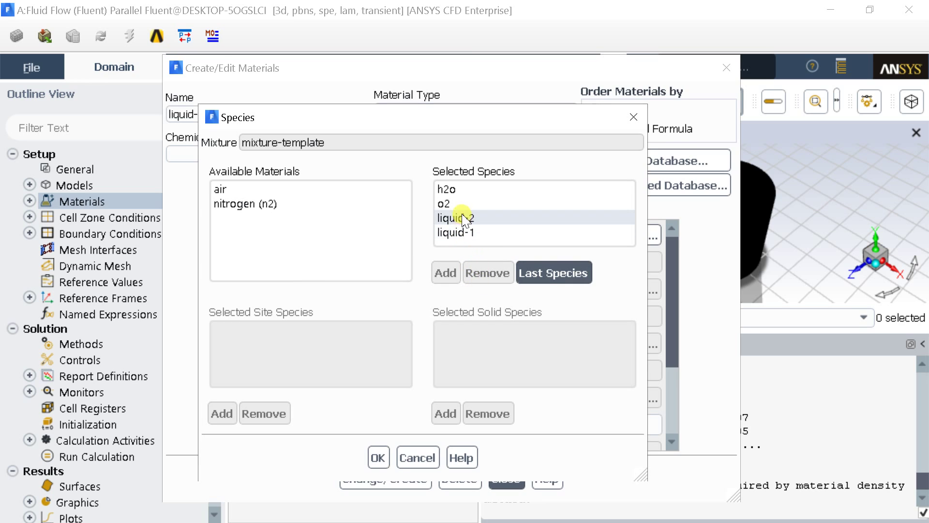
{"action": "left_click", "coordinate": [465, 203]}
{"action": "left_click", "coordinate": [476, 273]}
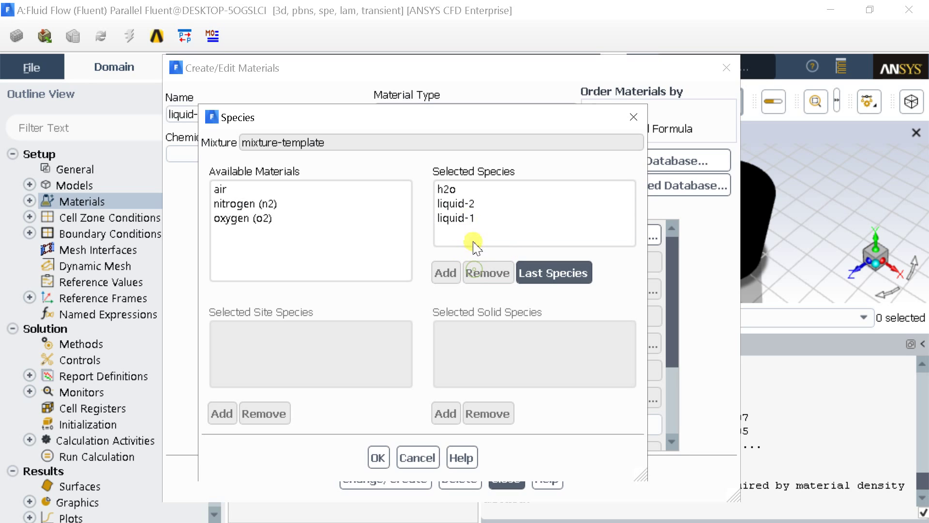
{"action": "left_click", "coordinate": [449, 190]}
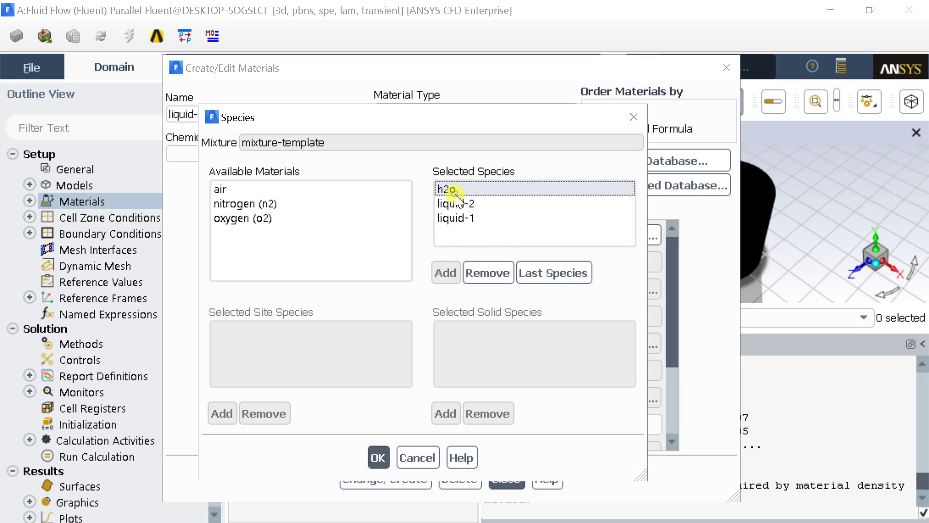
{"action": "left_click", "coordinate": [488, 273]}
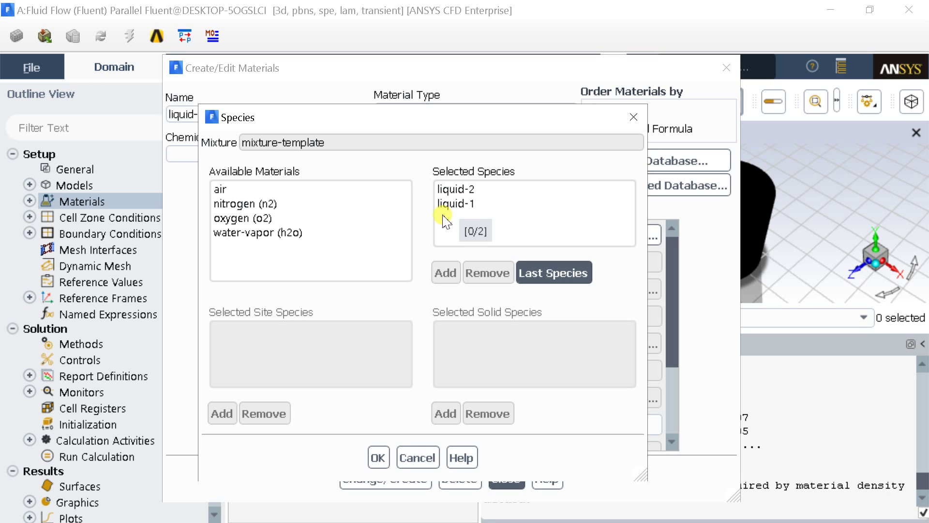
{"action": "left_click", "coordinate": [380, 457]}
- Set the density method of the liquid-layers mixture to volume-weighted-mixing-law
{"action": "mouse_move", "coordinate": [670, 292]}
{"action": "left_mouse_down"}
{"action": "mouse_move", "coordinate": [681, 342]}
{"action": "mouse_move", "coordinate": [670, 295]}
{"action": "left_mouse_up"}
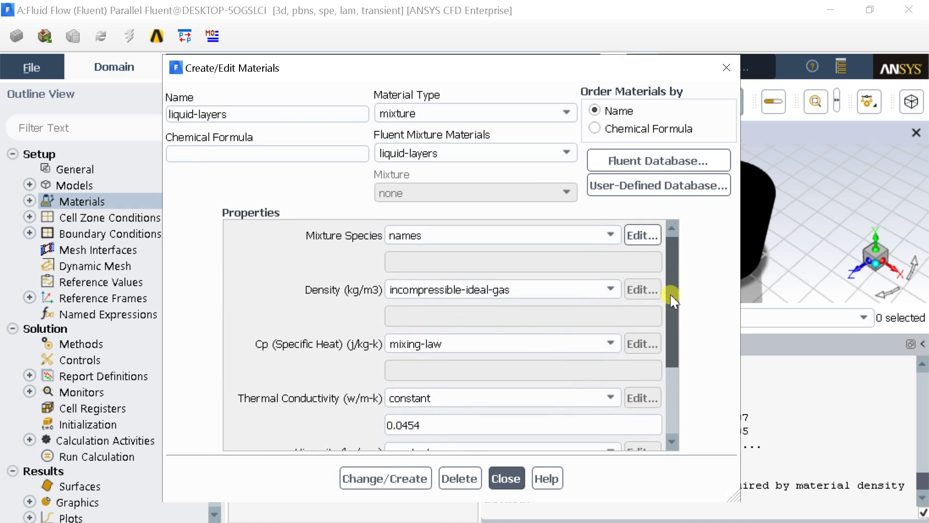
{"action": "left_click", "coordinate": [588, 296]}
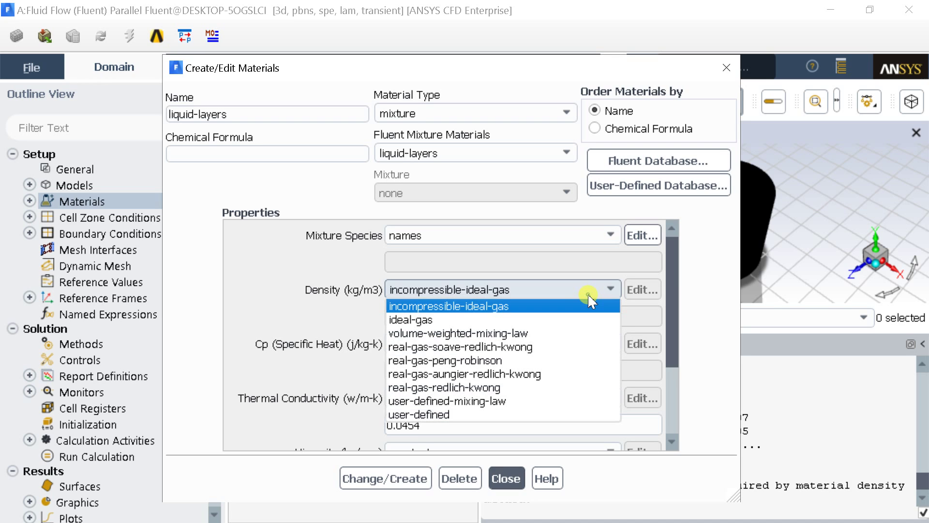
{"action": "left_click", "coordinate": [571, 333]}
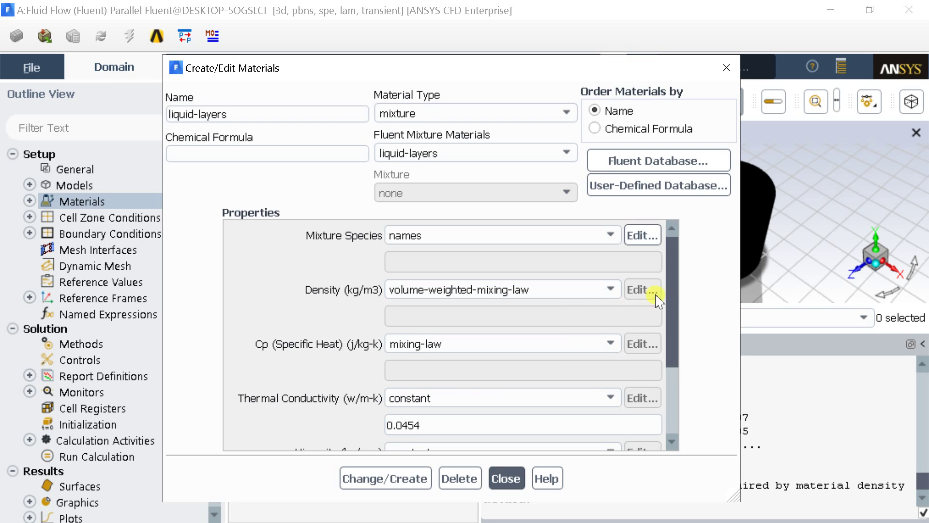
- Set the viscosity method of liquid-layers to mass-weighted-mixing-law and apply the mixture changes
{"action": "left_click_drag", "start_coordinate": [670, 296], "coordinate": [670, 370]}
{"action": "left_click", "coordinate": [595, 339]}
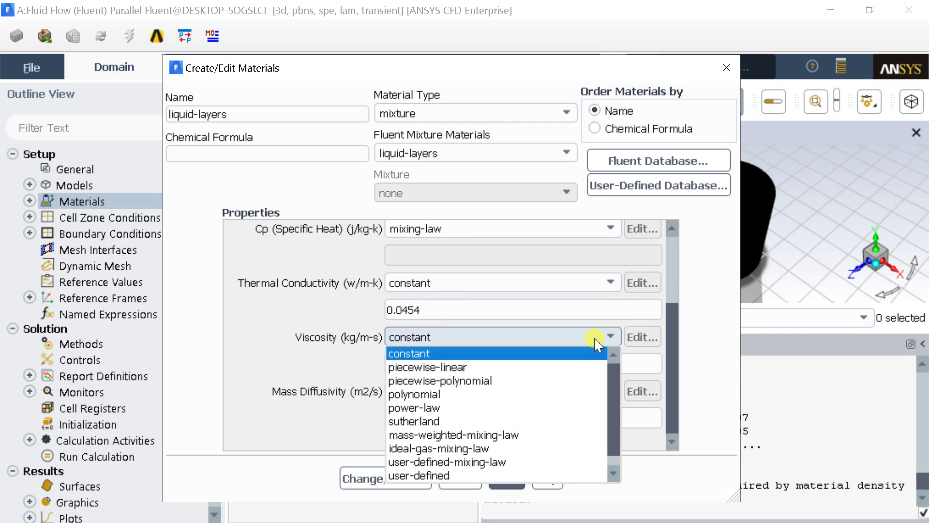
{"action": "left_click", "coordinate": [586, 438]}
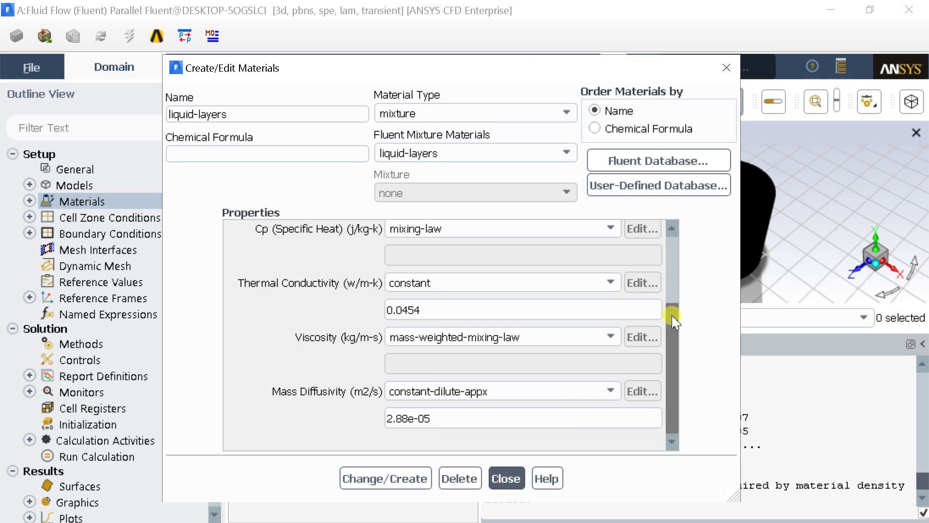
{"action": "left_click", "coordinate": [397, 473]}
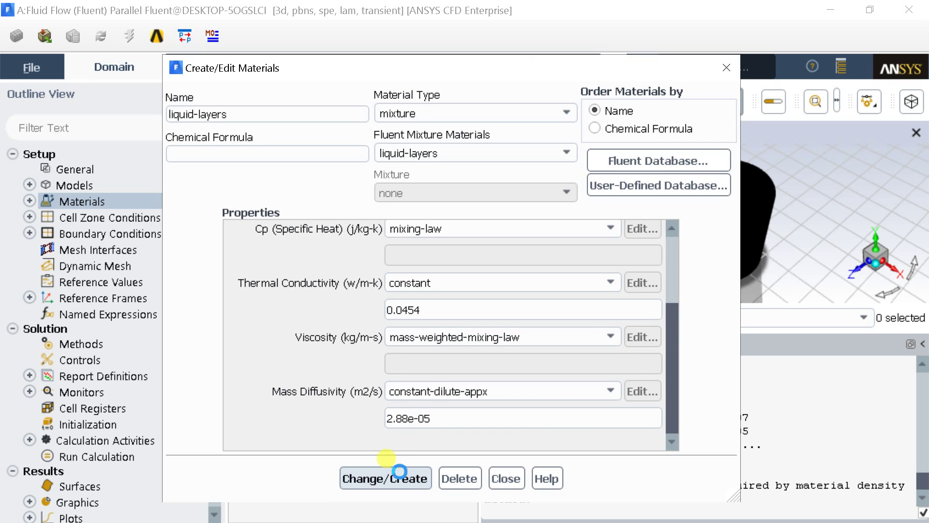
{"action": "left_click", "coordinate": [506, 479]}
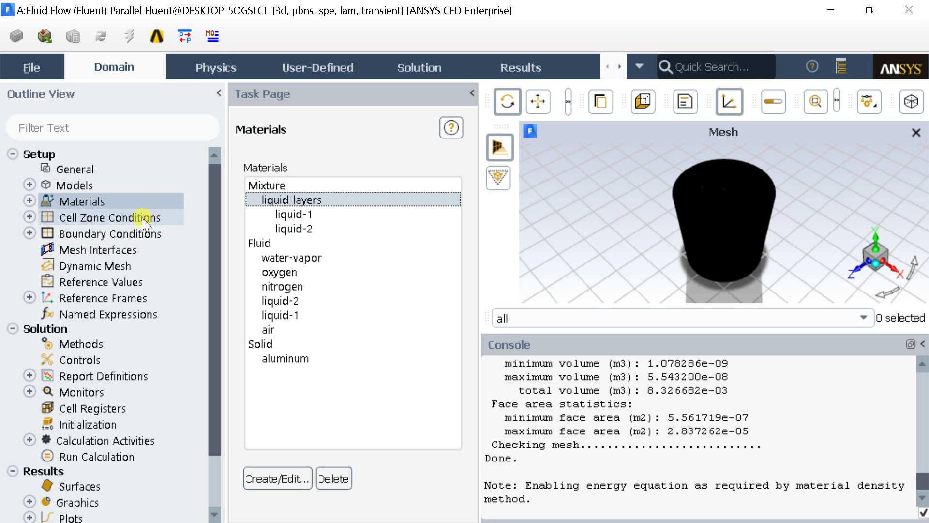
- Select the Volume of Fluid model as the homogeneous multiphase model
{"action": "double_click", "coordinate": [122, 185]}
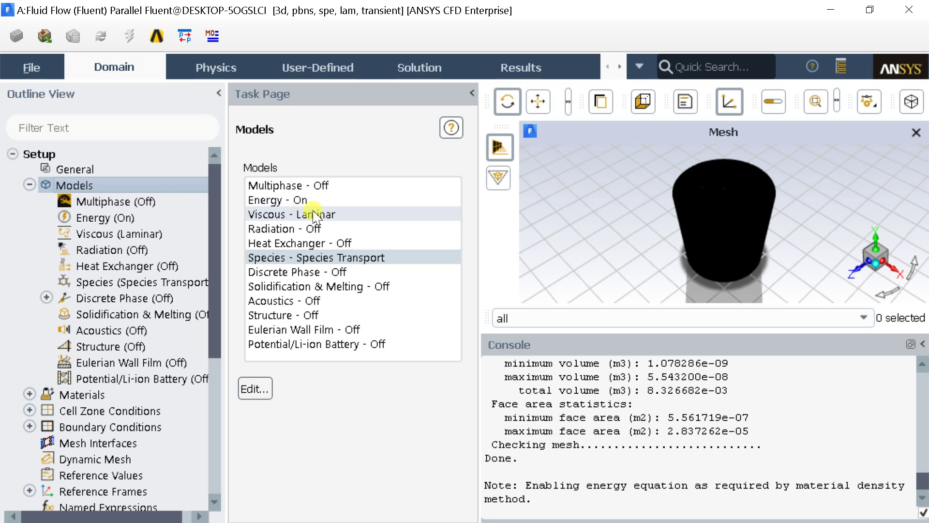
{"action": "left_click", "coordinate": [324, 186]}
{"action": "double_click", "coordinate": [325, 186]}
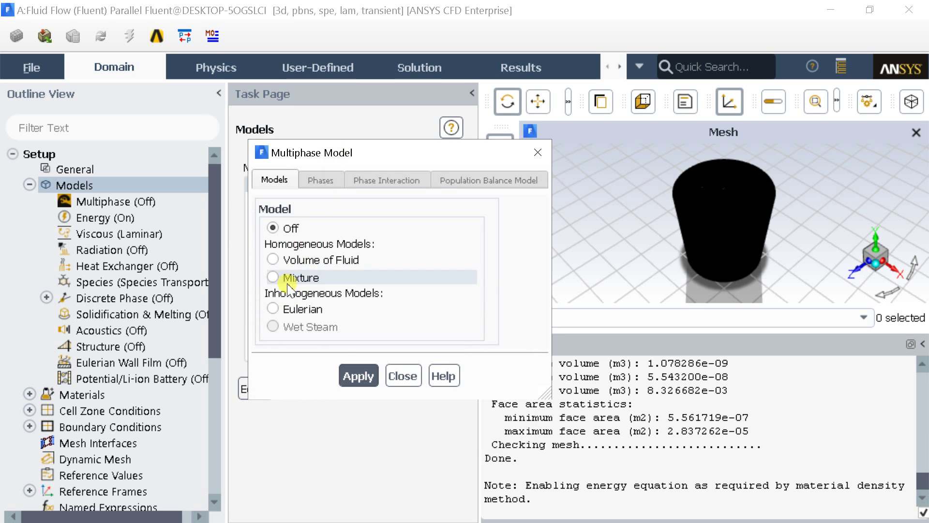
{"action": "left_click", "coordinate": [273, 259]}
{"action": "left_click_drag", "start_coordinate": [318, 159], "coordinate": [333, 23]}
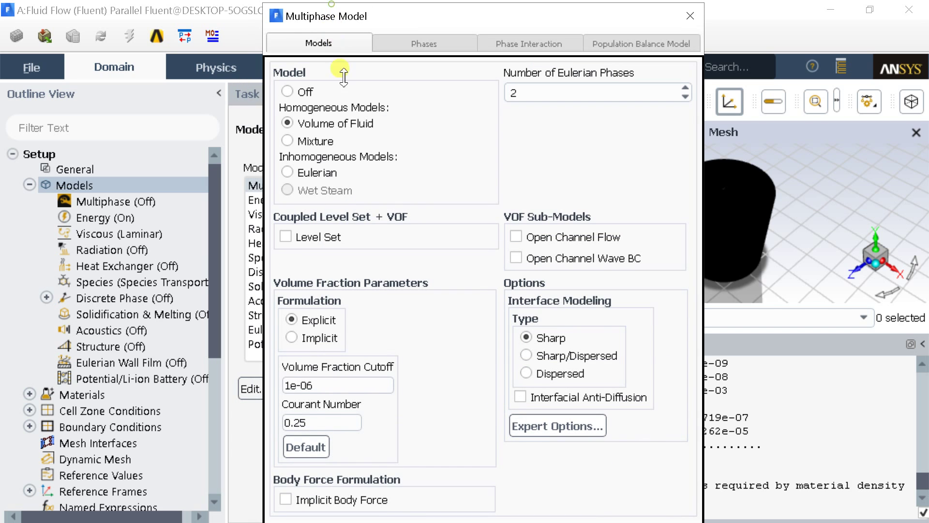
{"action": "left_click_drag", "start_coordinate": [363, 118], "coordinate": [344, 55]}
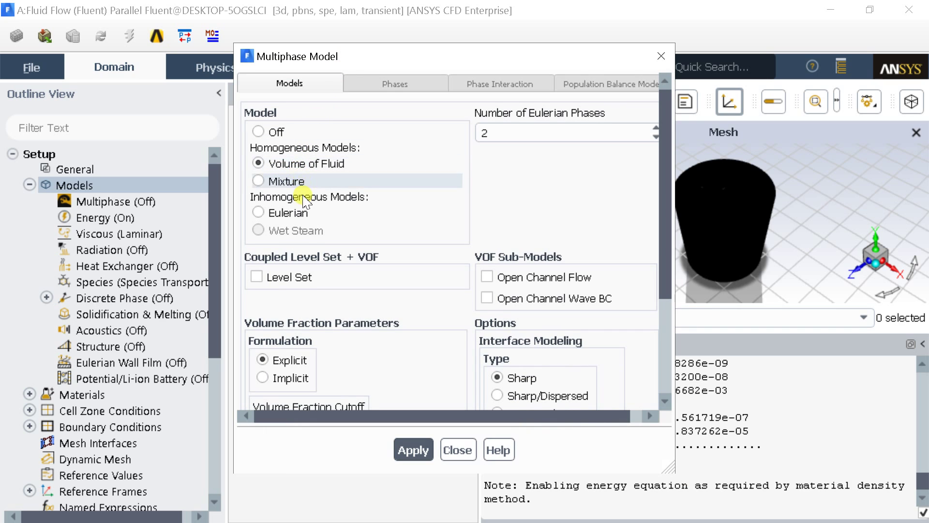
- Set the volume fraction formulation to Implicit, enable Implicit Body Force and apply the multiphase model
{"action": "left_click_drag", "start_coordinate": [667, 208], "coordinate": [665, 288]}
{"action": "left_click", "coordinate": [262, 241]}
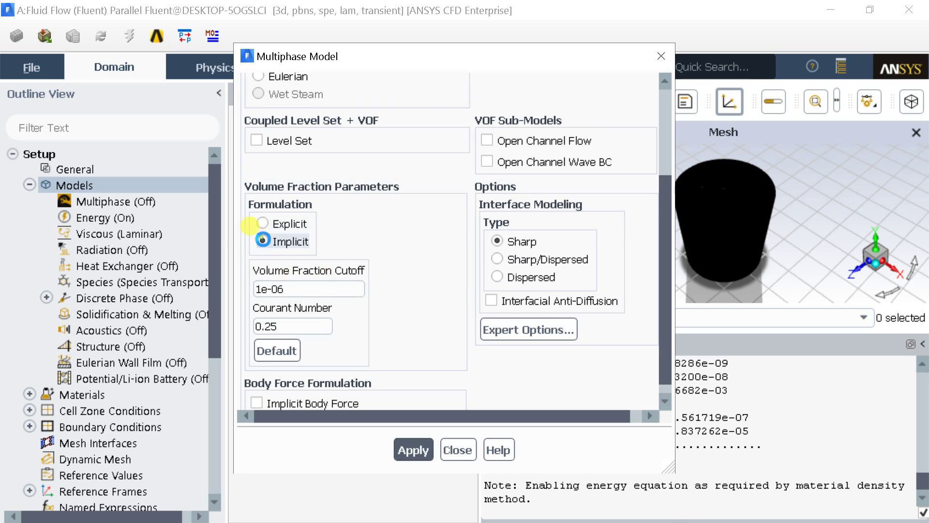
{"action": "left_click_drag", "start_coordinate": [589, 66], "coordinate": [579, 26]}
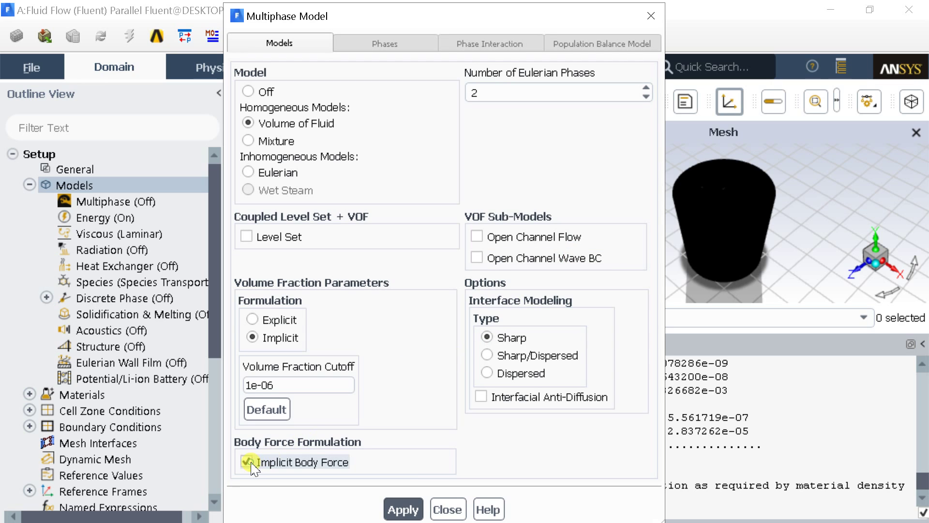
{"action": "left_click", "coordinate": [402, 506]}
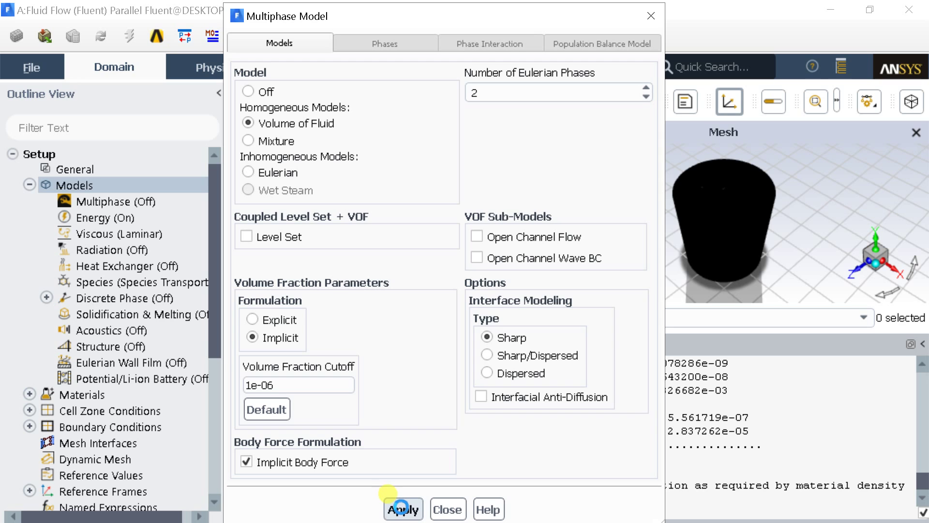
- Name the primary phase air, assign it the air material and apply the change
{"action": "left_click", "coordinate": [379, 43]}
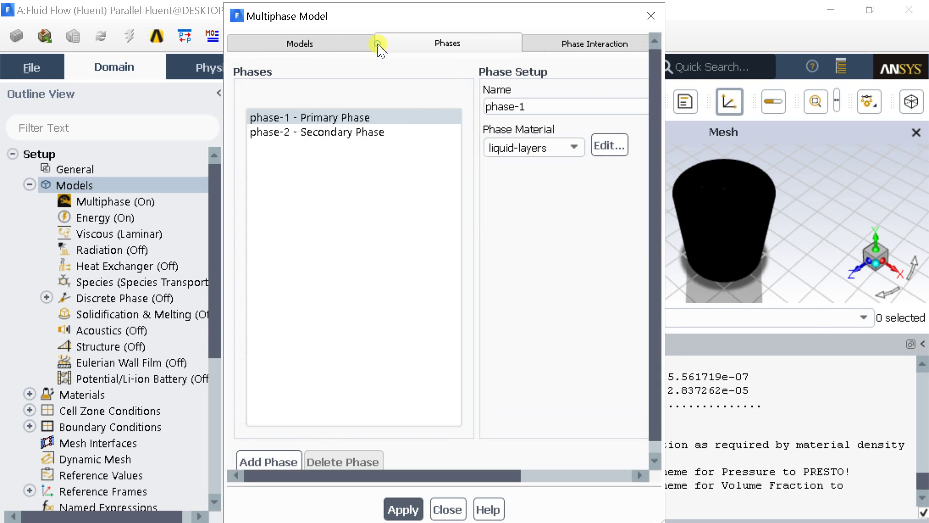
{"action": "left_click_drag", "start_coordinate": [532, 105], "coordinate": [471, 106]}
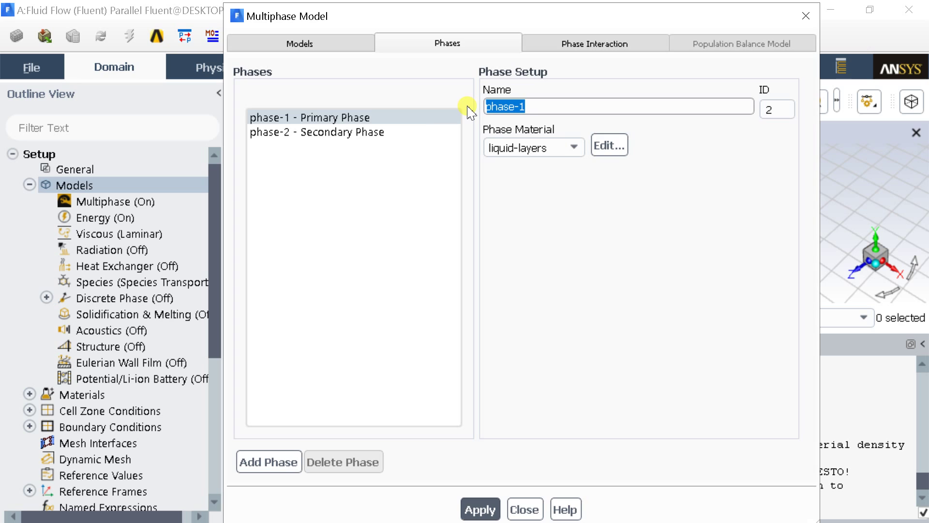
{"action": "type", "text": "air"}
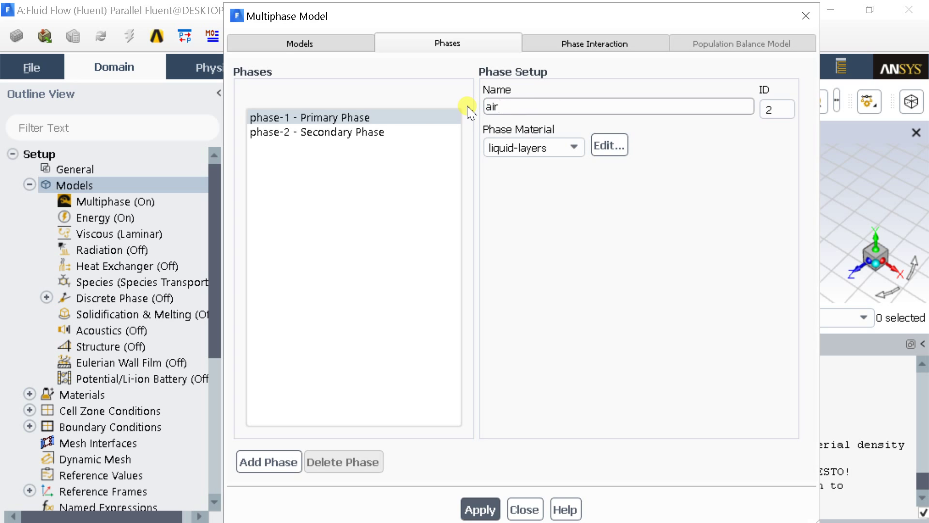
{"action": "left_click", "coordinate": [503, 147]}
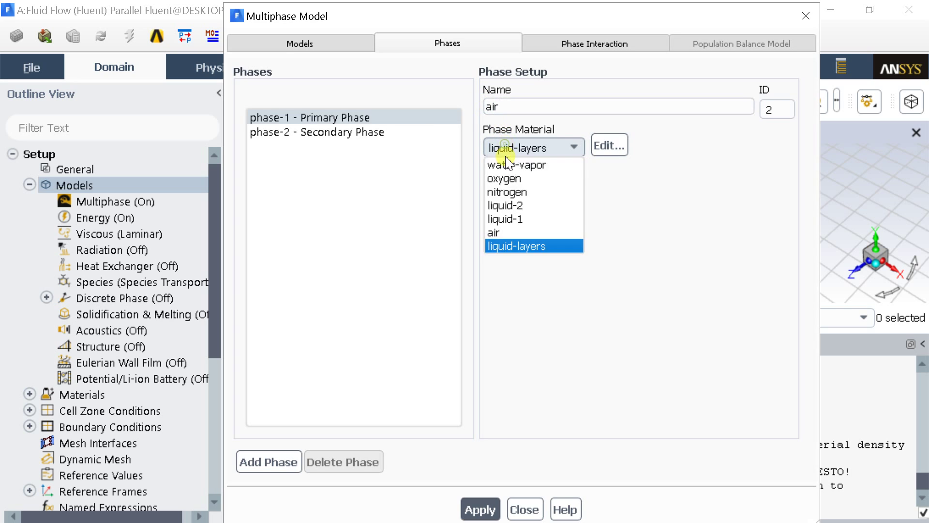
{"action": "left_click", "coordinate": [505, 234]}
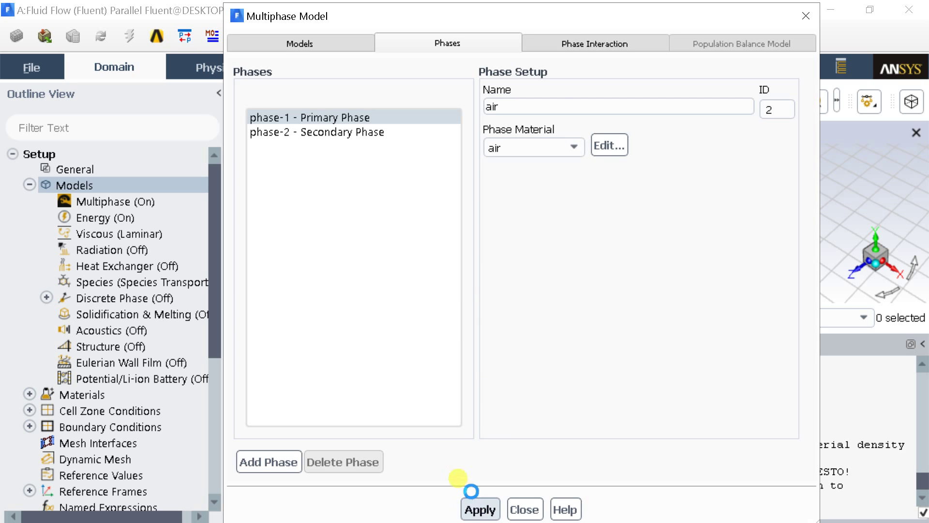
{"action": "left_click", "coordinate": [474, 507]}
- Name the secondary phase liquid-layers, assign it the liquid-layers material, then apply and close the multiphase setup
{"action": "left_click", "coordinate": [318, 132]}
{"action": "left_click_drag", "start_coordinate": [526, 104], "coordinate": [460, 102]}
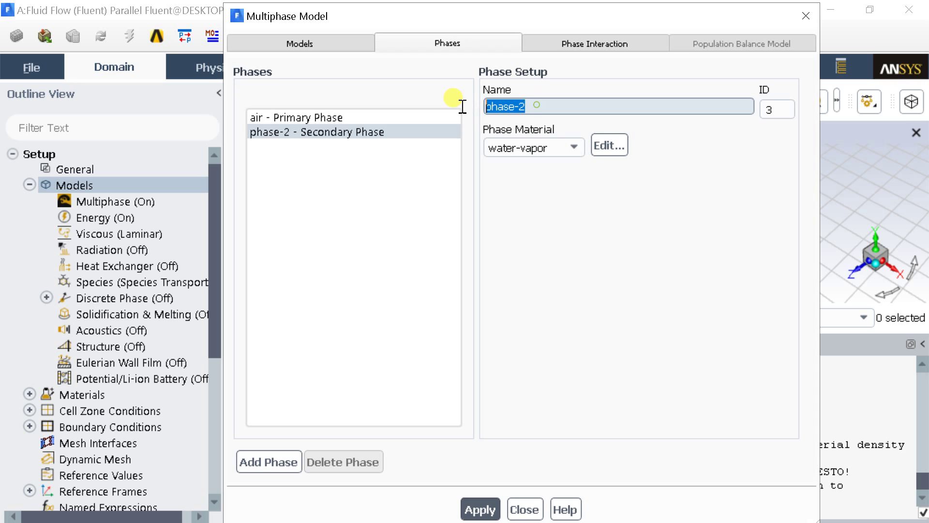
{"action": "key", "text": "BackSpace"}
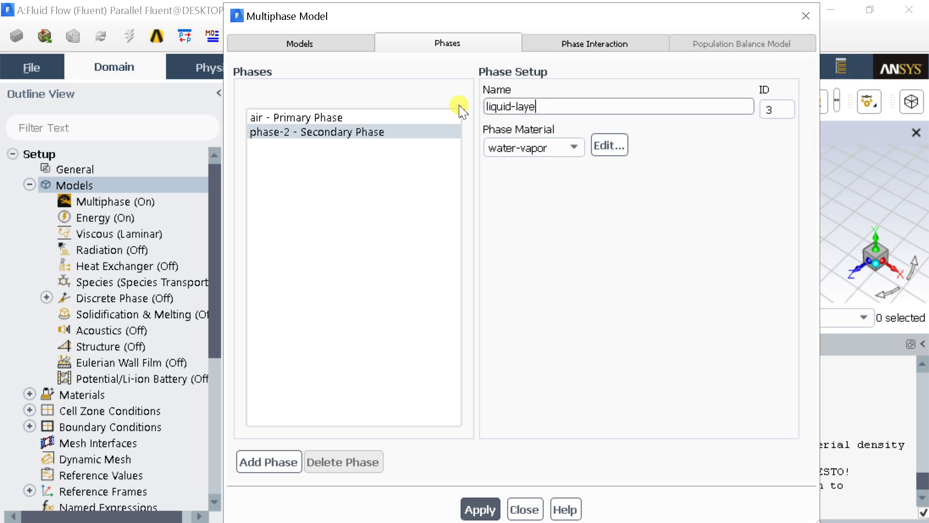
{"action": "left_click", "coordinate": [489, 149]}
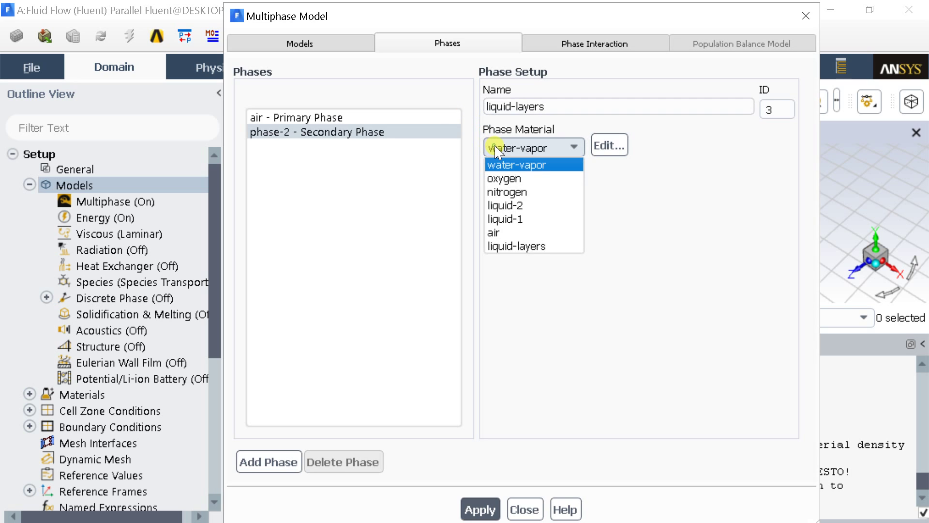
{"action": "left_click", "coordinate": [505, 246]}
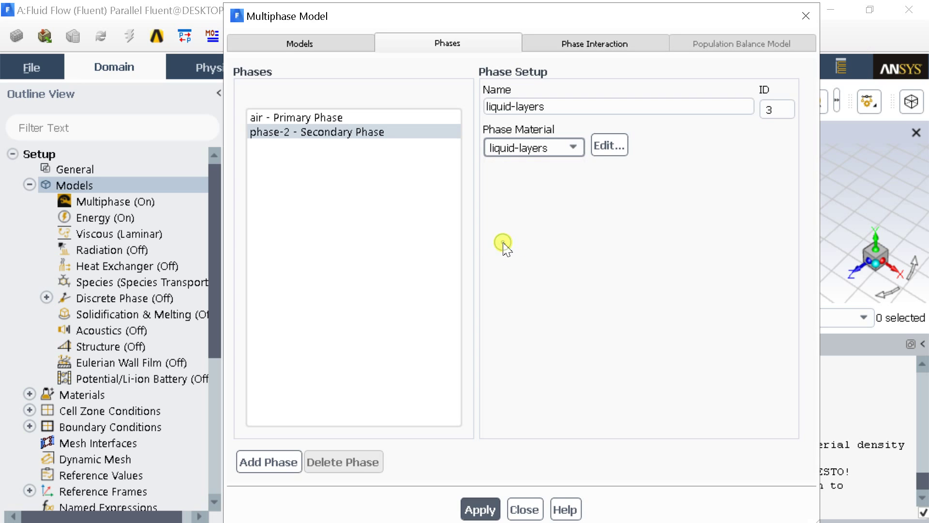
{"action": "left_click", "coordinate": [478, 509]}
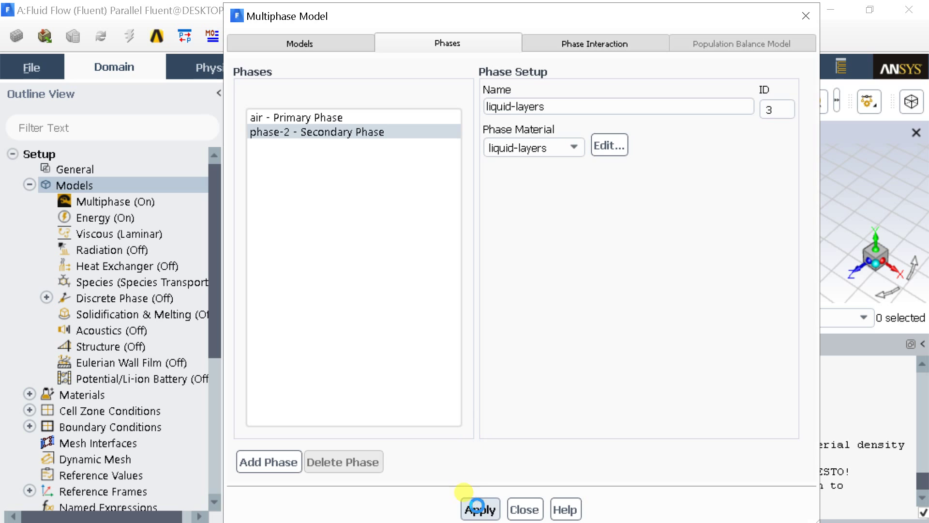
{"action": "left_click", "coordinate": [523, 509]}
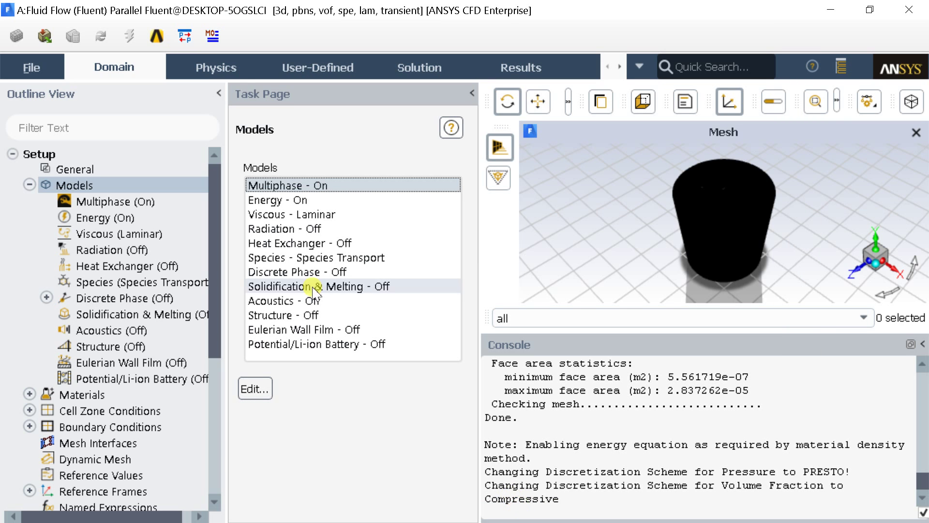
- Disable the energy equation and accept the change
{"action": "double_click", "coordinate": [310, 200]}
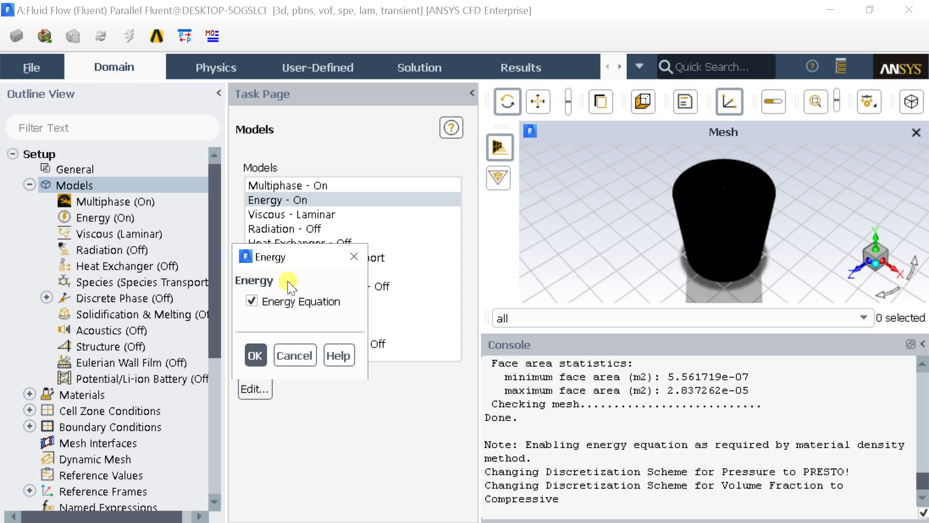
{"action": "left_click", "coordinate": [250, 300]}
{"action": "left_click", "coordinate": [257, 354]}
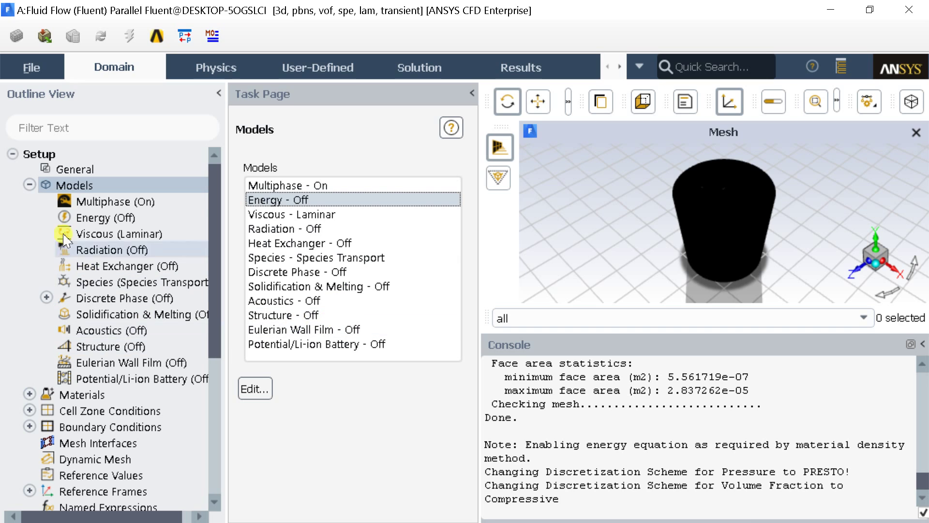
- Open the boundary conditions, group the zones by zone type and collapse the Internal group
{"action": "left_click", "coordinate": [29, 185]}
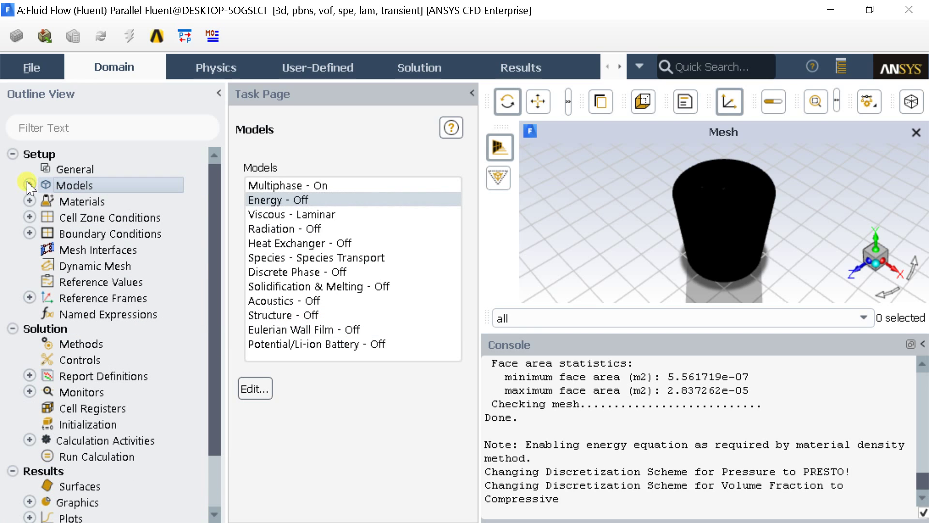
{"action": "double_click", "coordinate": [107, 236]}
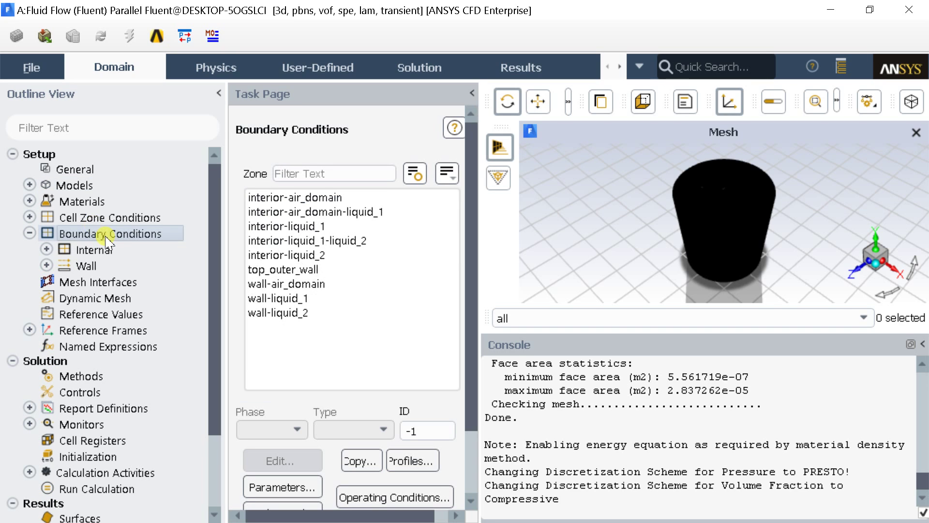
{"action": "left_click", "coordinate": [446, 173]}
{"action": "left_click", "coordinate": [466, 254]}
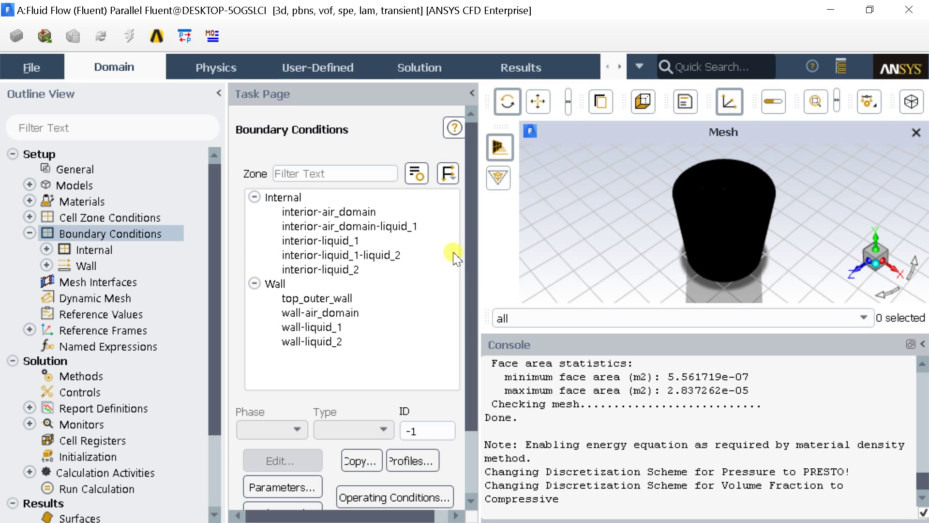
{"action": "left_click", "coordinate": [255, 197]}
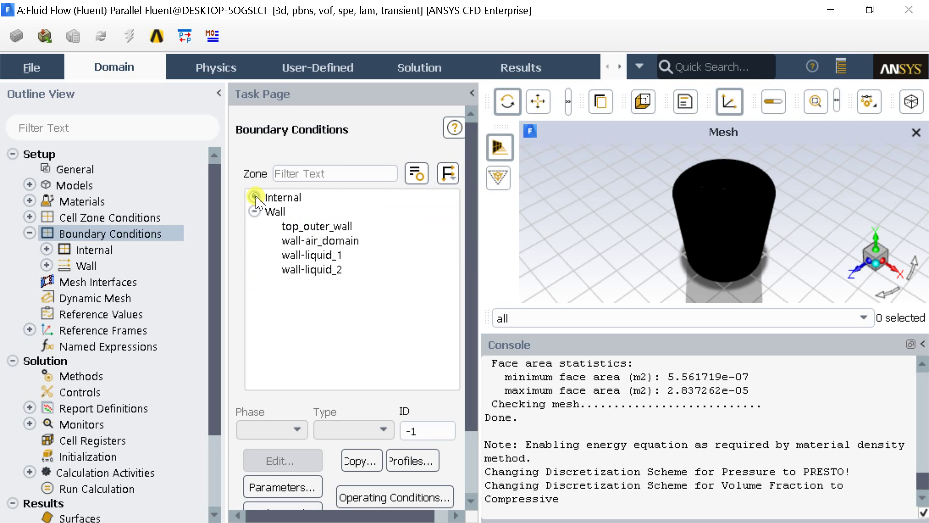
- Change the boundary type of top_outer_wall to pressure-outlet and accept the default mixture settings
{"action": "left_click", "coordinate": [329, 226]}
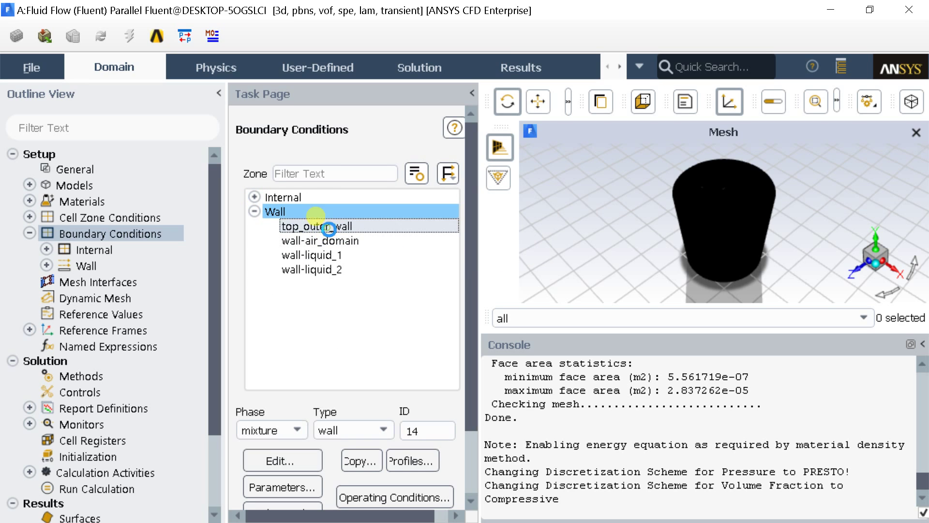
{"action": "left_click", "coordinate": [329, 431]}
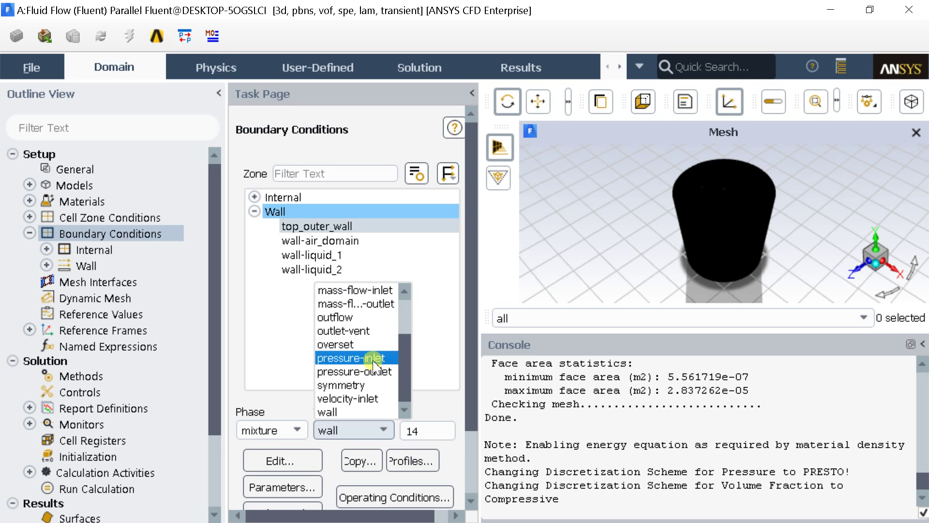
{"action": "left_click", "coordinate": [362, 372]}
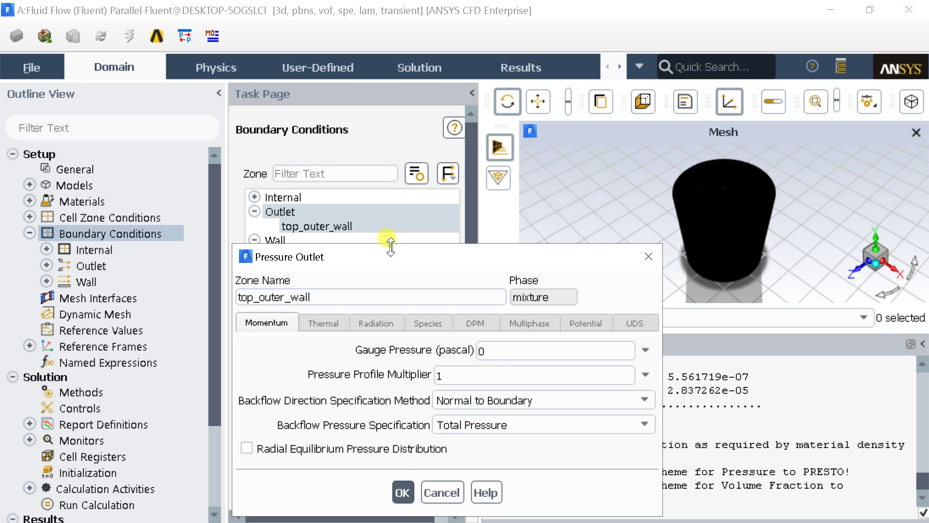
{"action": "left_click_drag", "start_coordinate": [397, 256], "coordinate": [396, 158]}
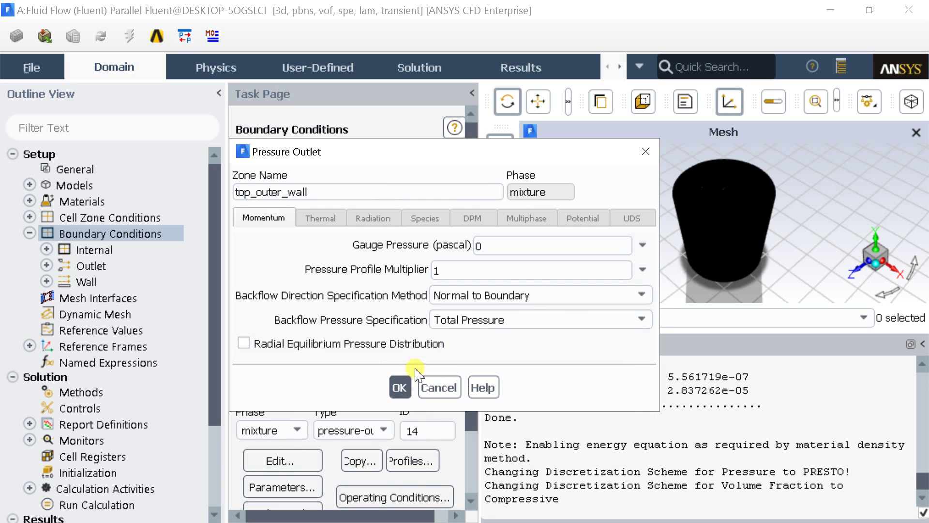
{"action": "left_click", "coordinate": [400, 385]}
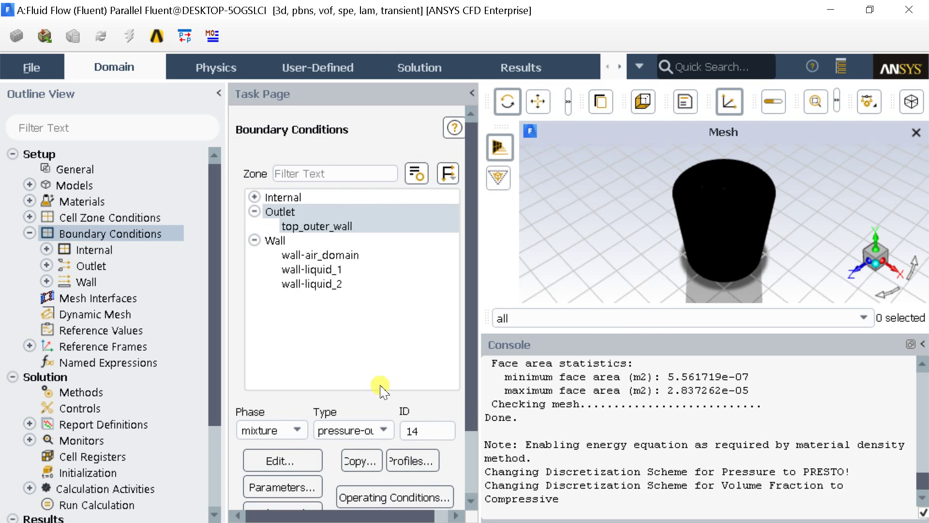
- Review the species and multiphase backflow settings of top_outer_wall for the liquid-layers phase, accept them and return to the mixture phase
{"action": "left_click", "coordinate": [296, 429]}
{"action": "left_click", "coordinate": [271, 473]}
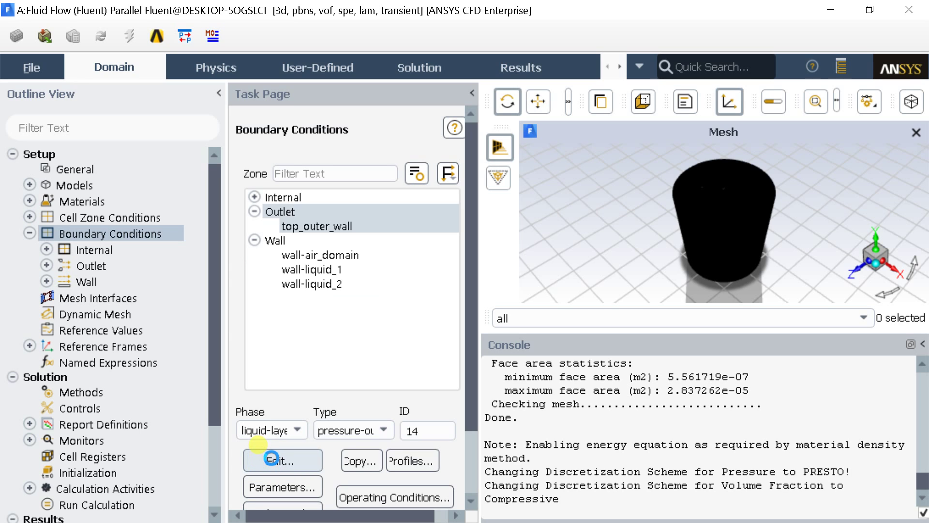
{"action": "left_click", "coordinate": [271, 458]}
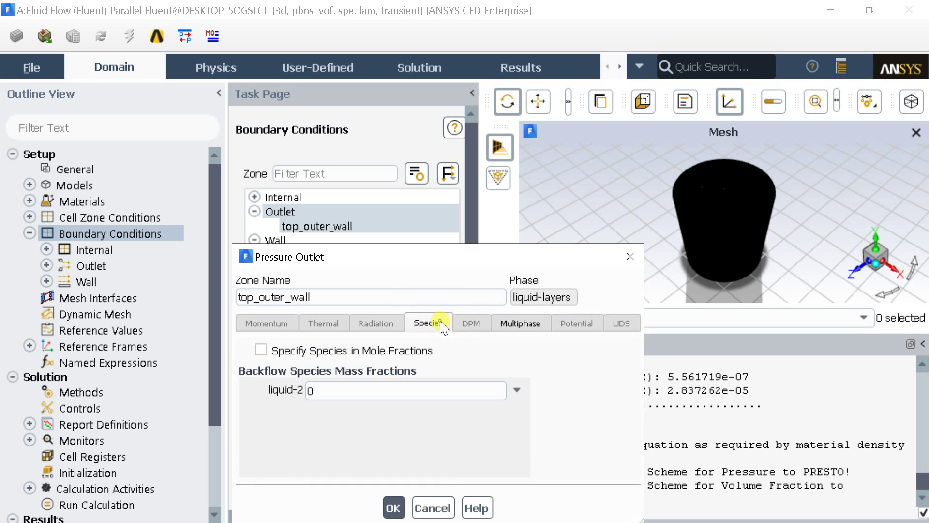
{"action": "left_click", "coordinate": [532, 322]}
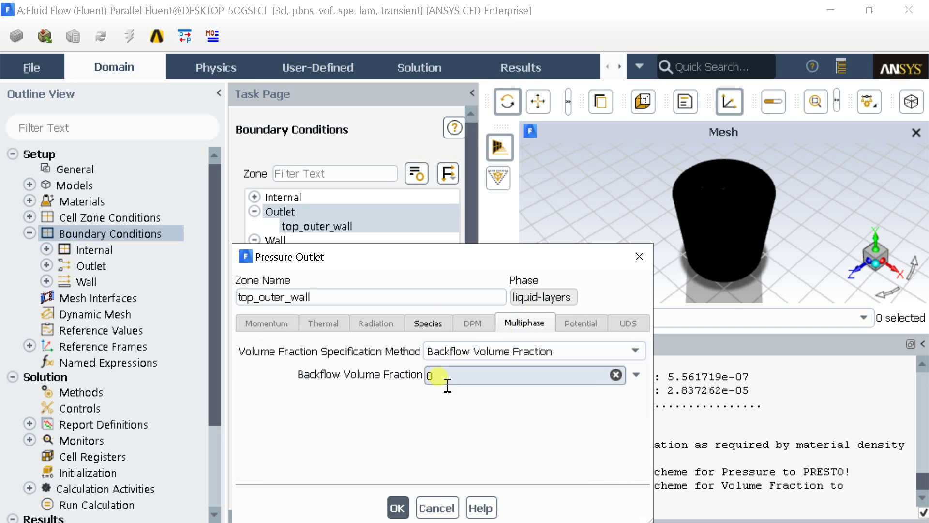
{"action": "left_click", "coordinate": [398, 508]}
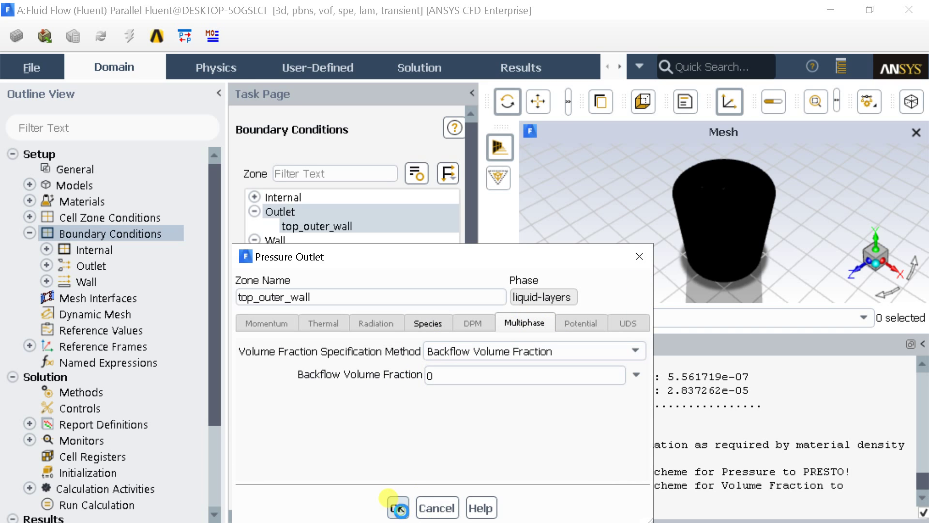
{"action": "left_click", "coordinate": [294, 430]}
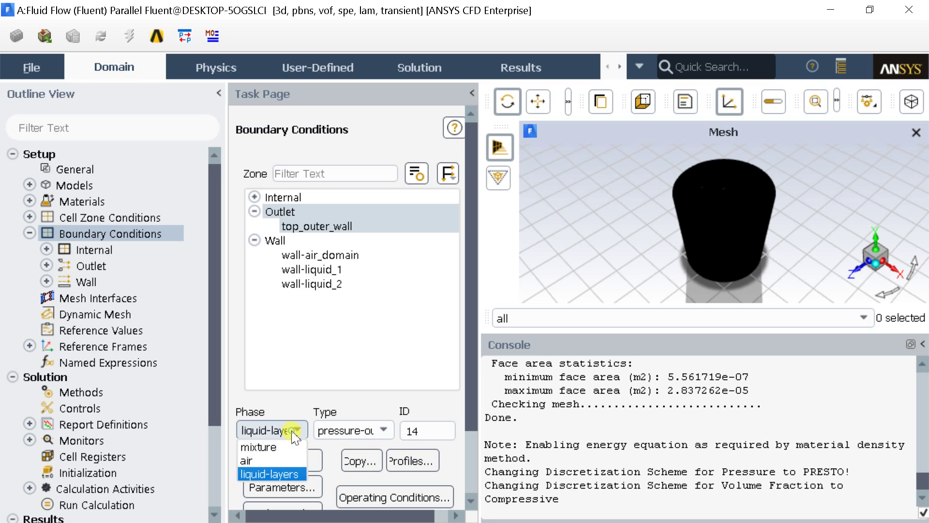
{"action": "left_click", "coordinate": [271, 447]}
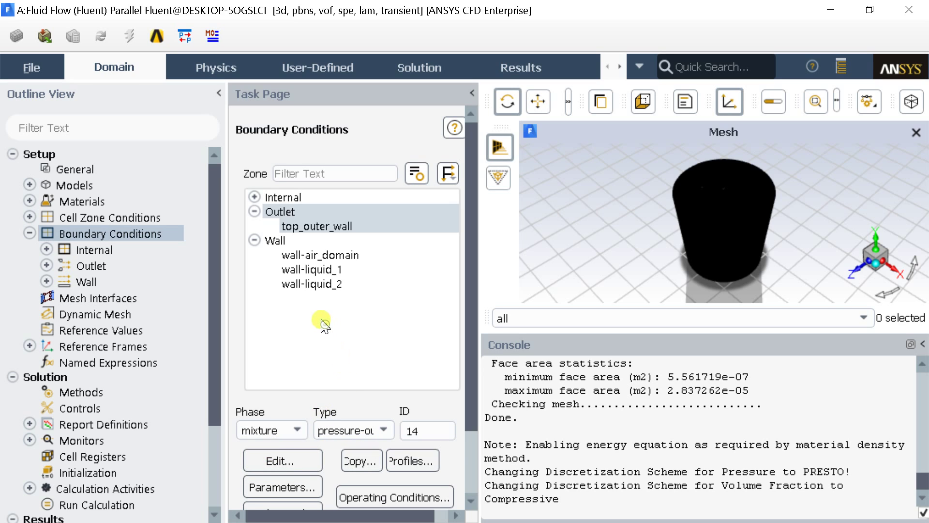
- Collapse the Outlet and Wall zone groups, enable gravity in the operating conditions and accept
{"action": "left_click", "coordinate": [254, 212]}
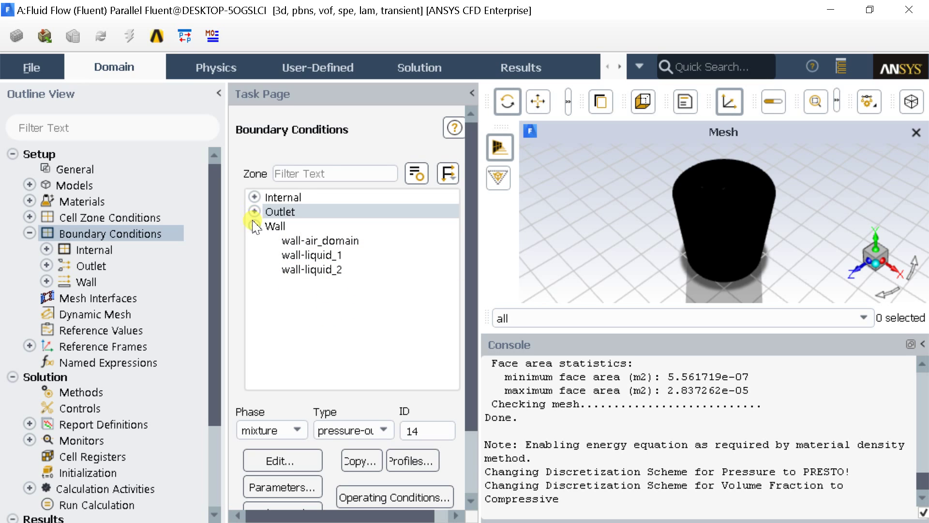
{"action": "left_click", "coordinate": [254, 226]}
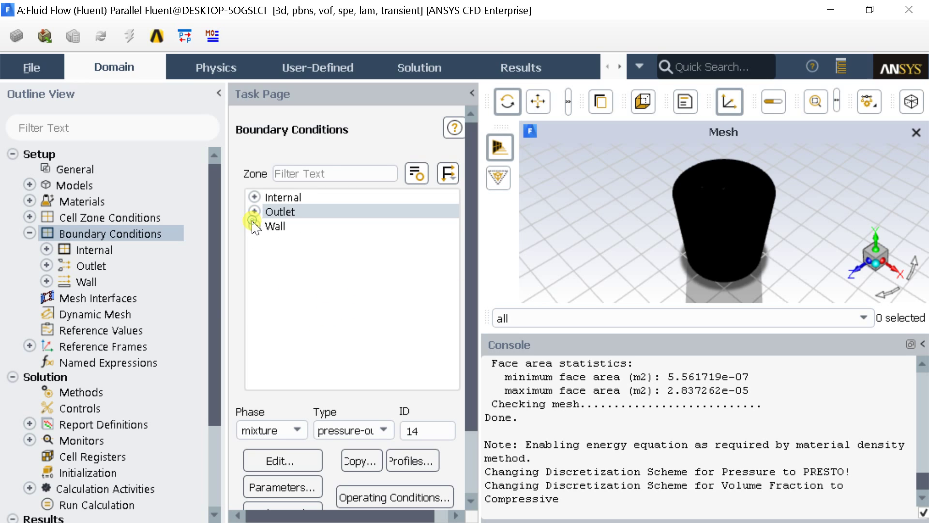
{"action": "left_click", "coordinate": [373, 498]}
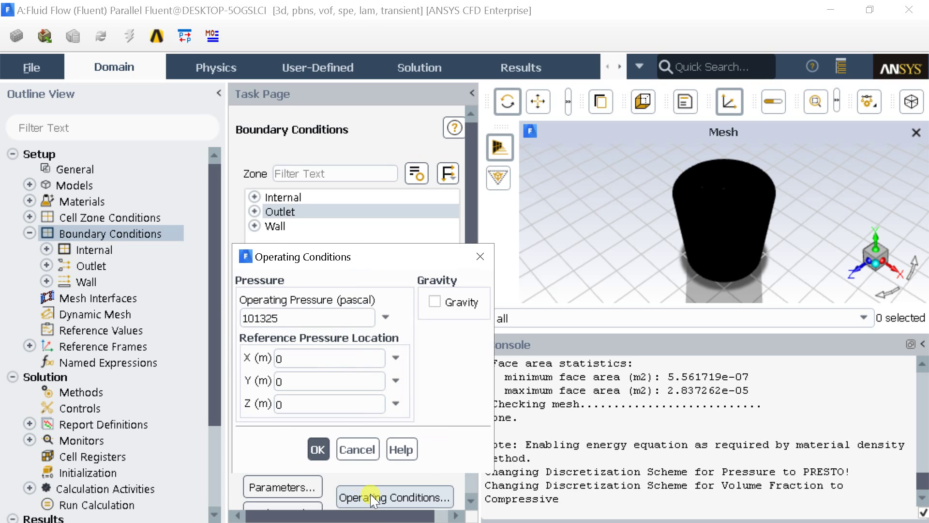
{"action": "left_click", "coordinate": [436, 301]}
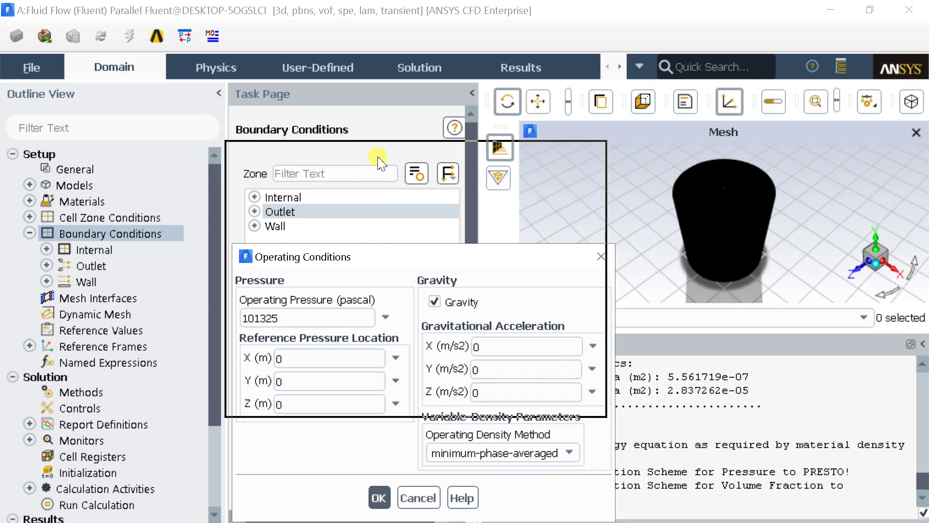
{"action": "left_click_drag", "start_coordinate": [385, 260], "coordinate": [397, 156]}
{"action": "left_click_drag", "start_coordinate": [497, 242], "coordinate": [458, 290]}
{"action": "left_click", "coordinate": [392, 394]}
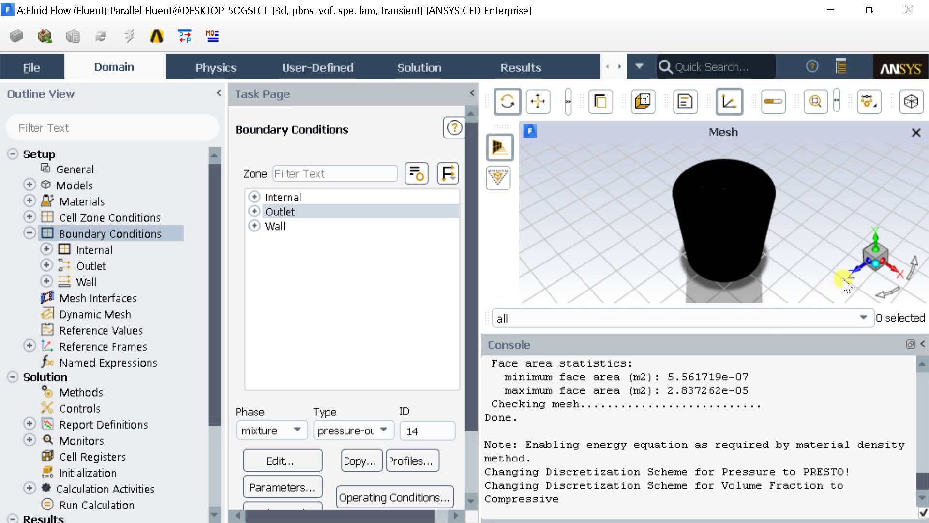
- Create a named expression slosh_X defined as -1.97[m s^-2]*sin(6.28[rad/s]*t)
{"action": "left_click", "coordinate": [111, 367]}
{"action": "double_click", "coordinate": [108, 363]}
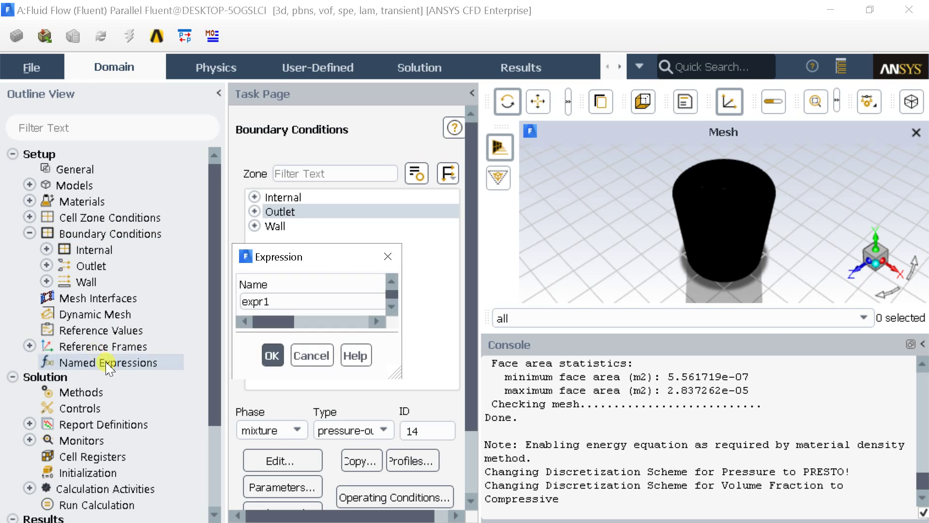
{"action": "type", "text": "slos"}
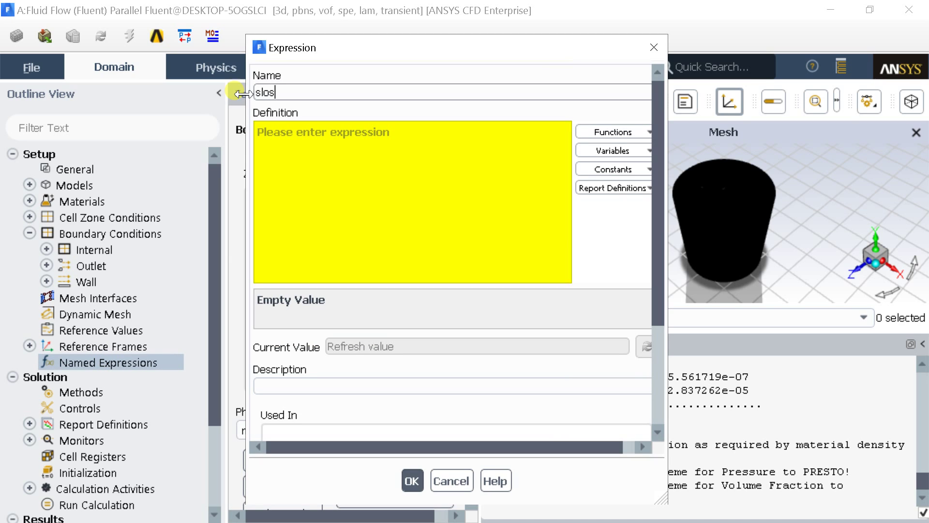
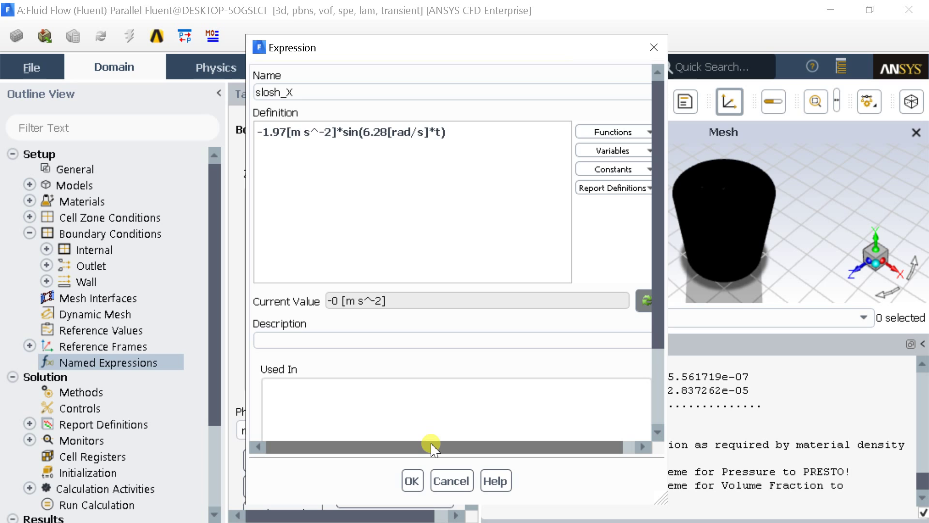
{"action": "left_click", "coordinate": [412, 481]}
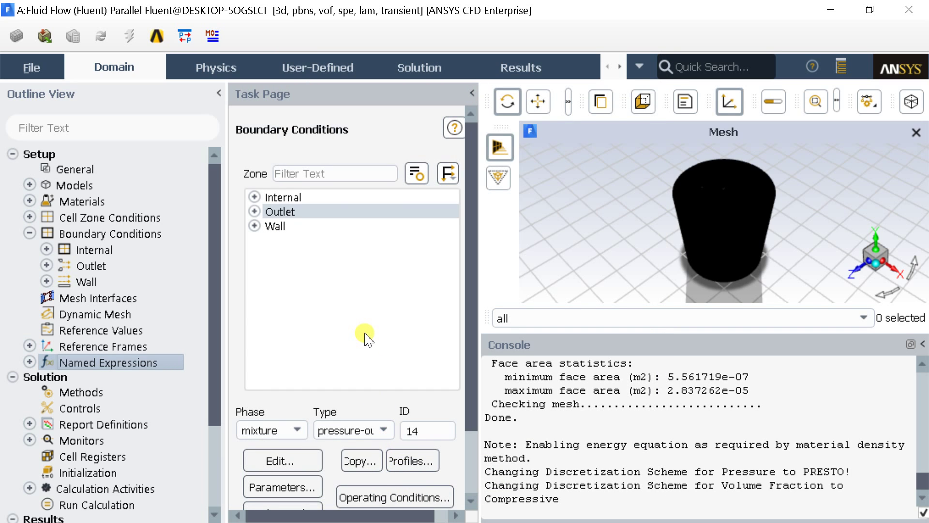
- Reopen the operating conditions and define the X gravitational acceleration by the expression slosh_X
{"action": "left_click", "coordinate": [357, 493]}
{"action": "left_click_drag", "start_coordinate": [531, 242], "coordinate": [435, 244]}
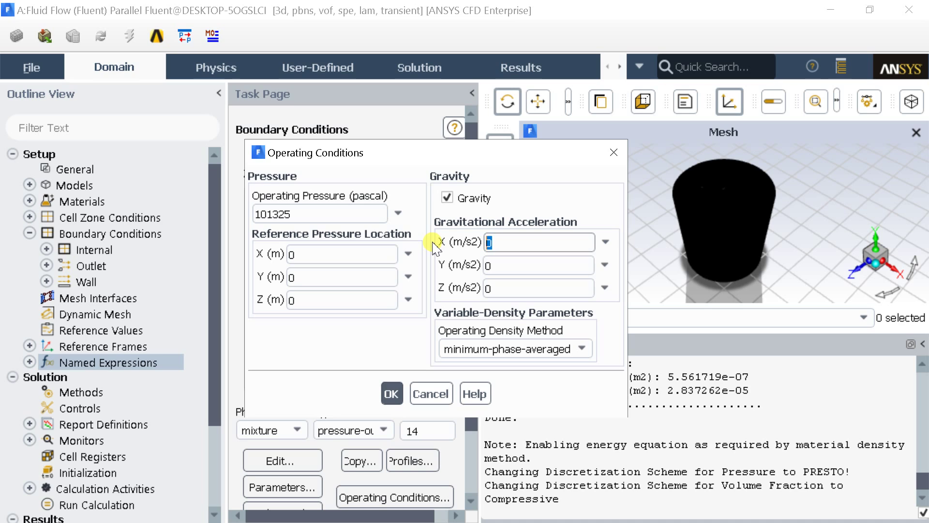
{"action": "left_click", "coordinate": [606, 241]}
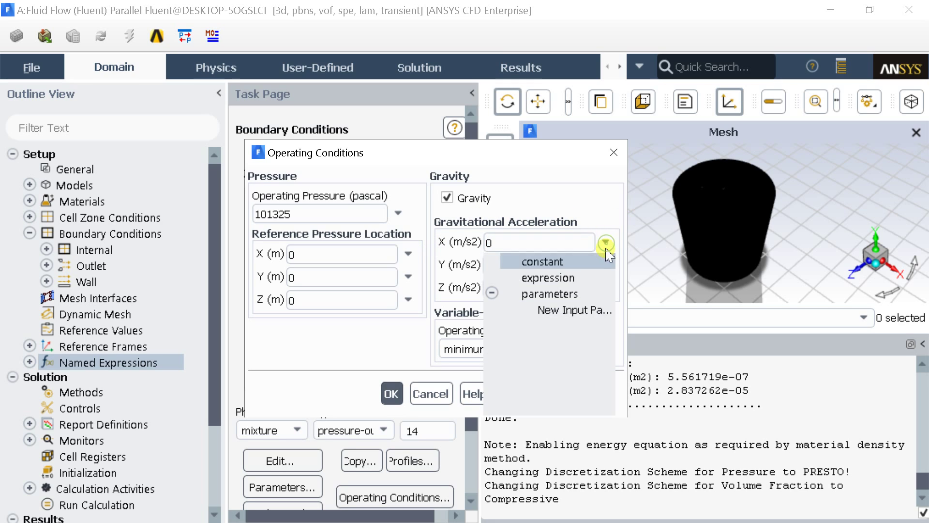
{"action": "left_click", "coordinate": [548, 278]}
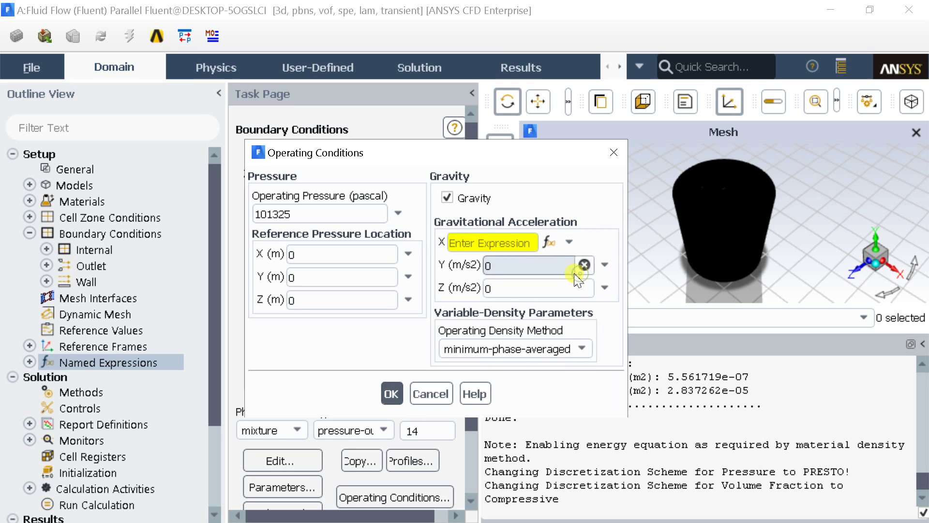
{"action": "left_click", "coordinate": [503, 244]}
{"action": "type", "text": "s"}
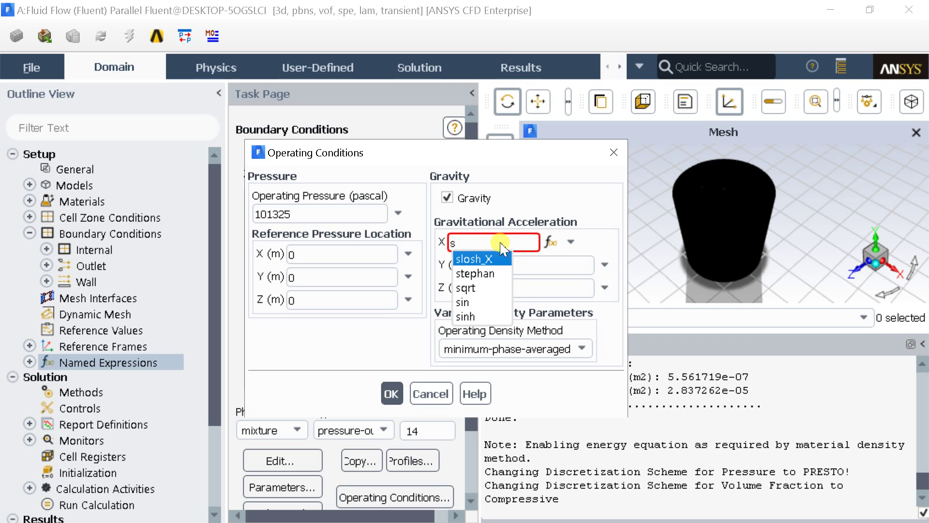
{"action": "left_click", "coordinate": [498, 258]}
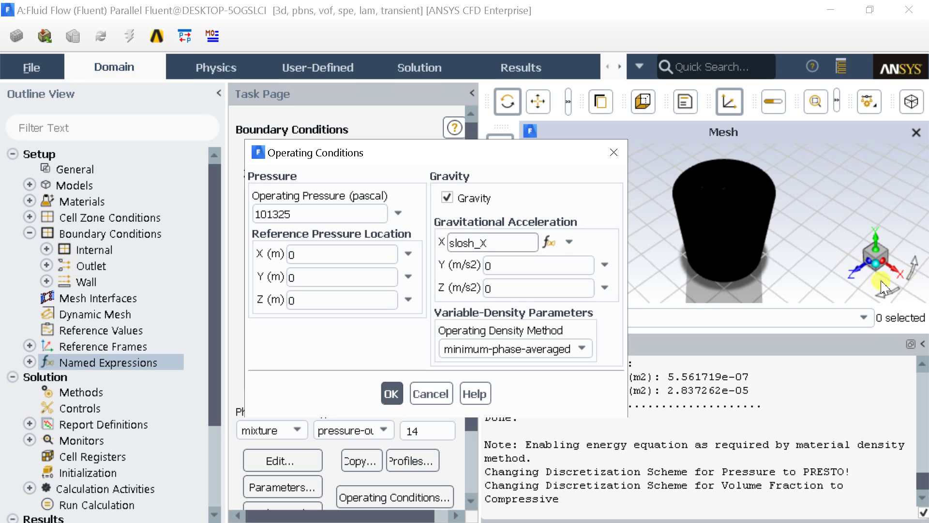
- Check the axis directions, set the Y gravitational acceleration to -9.81 m/s2 and accept the operating conditions
{"action": "left_click", "coordinate": [859, 272]}
{"action": "left_click", "coordinate": [854, 274]}
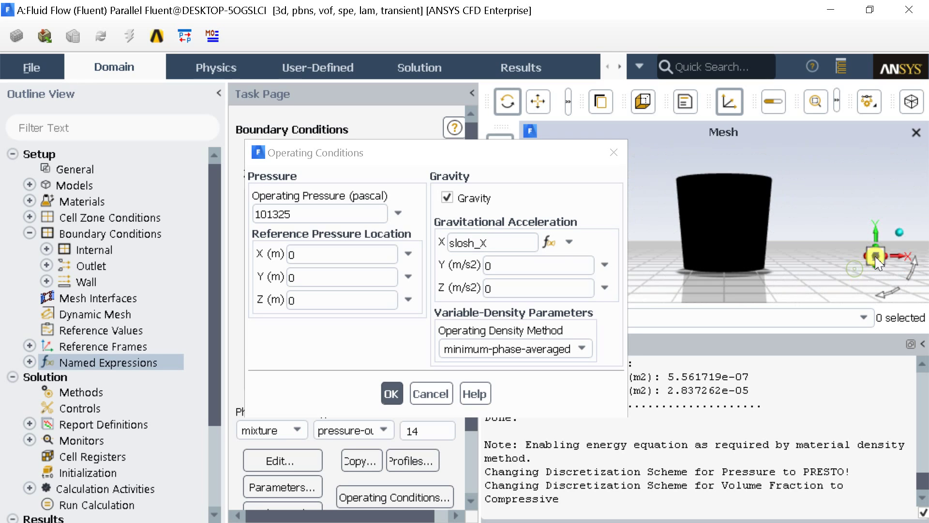
{"action": "left_click", "coordinate": [899, 234]}
{"action": "left_click_drag", "start_coordinate": [503, 265], "coordinate": [461, 266]}
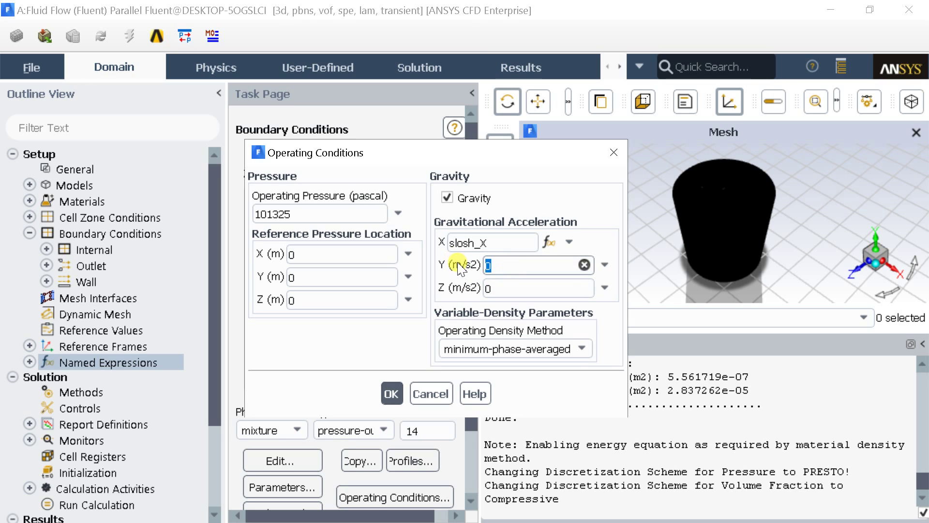
{"action": "type", "text": "-9.81"}
{"action": "left_click", "coordinate": [393, 394]}
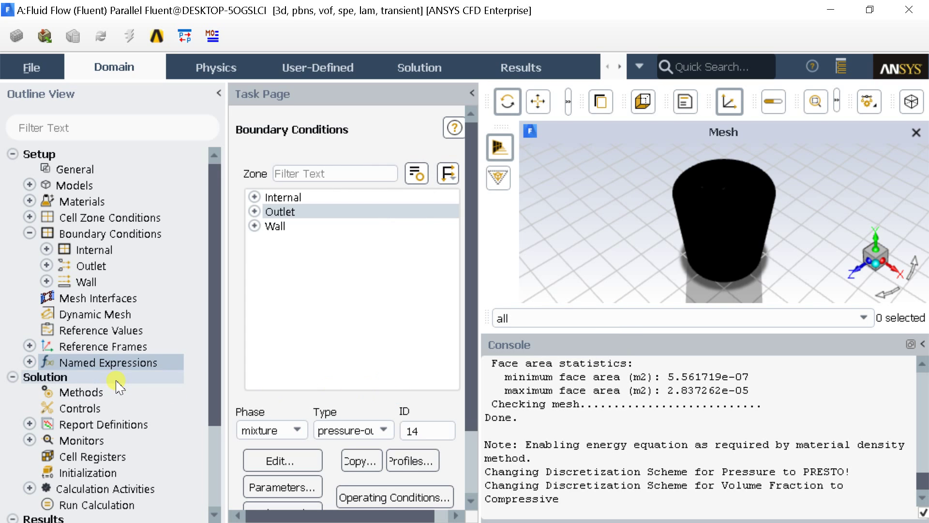
- Set the pressure-velocity coupling scheme to PISO in the solution methods and review the remaining discretization settings
{"action": "left_click_drag", "start_coordinate": [209, 352], "coordinate": [210, 447]}
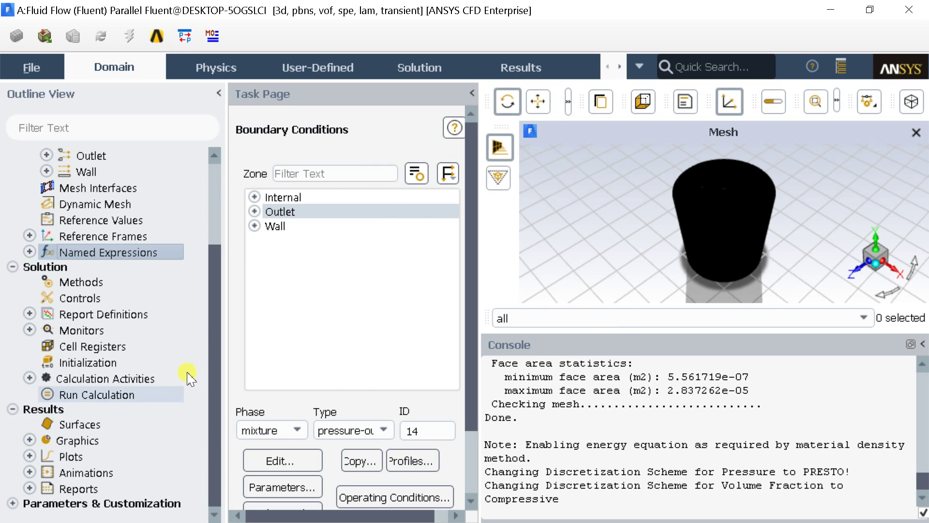
{"action": "left_click", "coordinate": [90, 287]}
{"action": "left_click", "coordinate": [315, 194]}
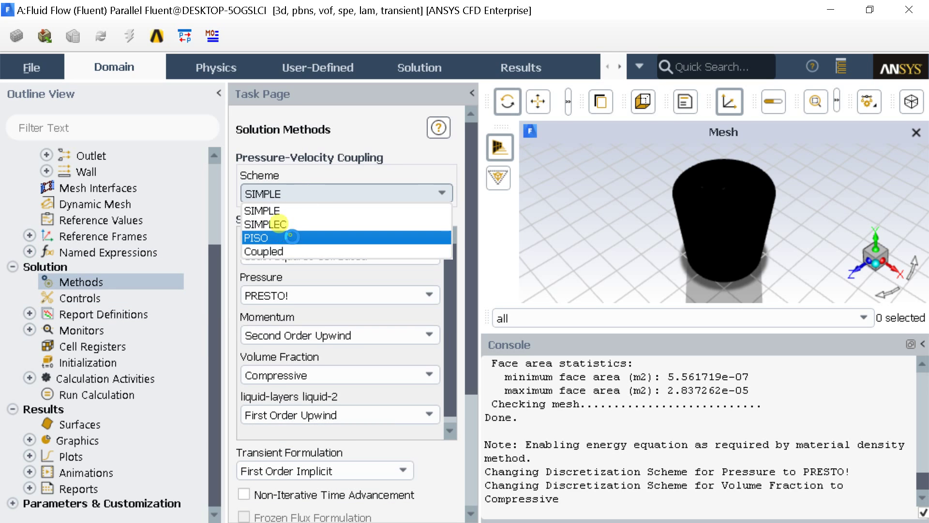
{"action": "left_click", "coordinate": [311, 236]}
{"action": "left_click_drag", "start_coordinate": [447, 370], "coordinate": [448, 426]}
{"action": "scroll", "coordinate": [449, 427], "scroll_direction": "down", "scroll_amount": 4}
{"action": "left_click_drag", "start_coordinate": [479, 284], "coordinate": [466, 380]}
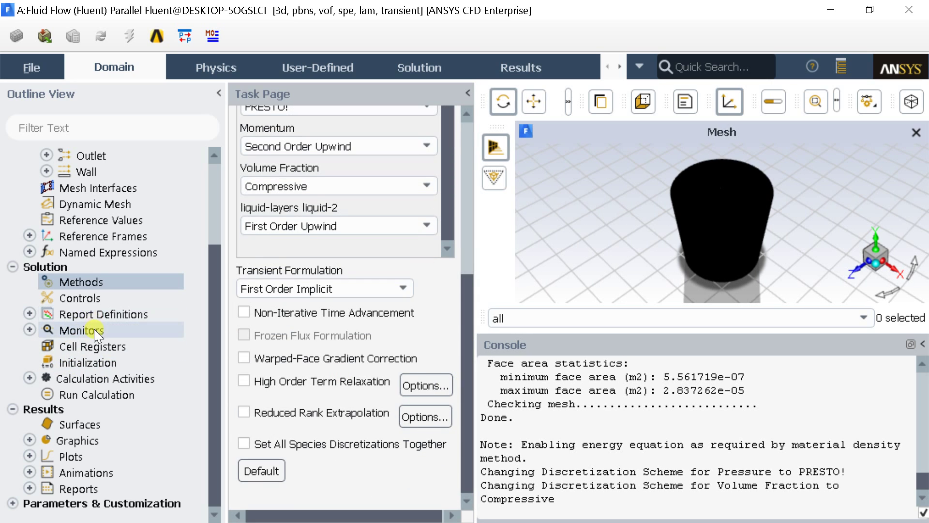
- Initialize the solution with standard initialization computed from all-zones, keeping the default initial values
{"action": "left_click", "coordinate": [104, 363]}
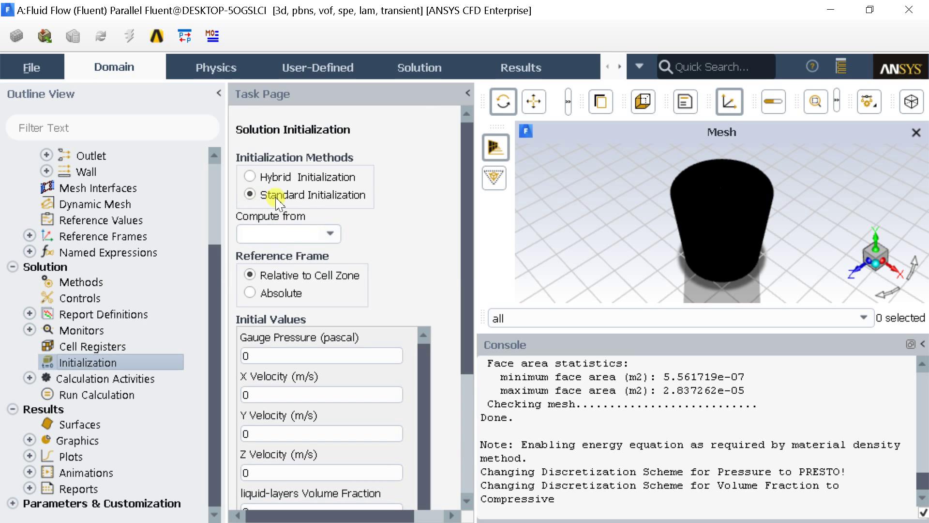
{"action": "left_click", "coordinate": [332, 236]}
{"action": "left_click", "coordinate": [310, 249]}
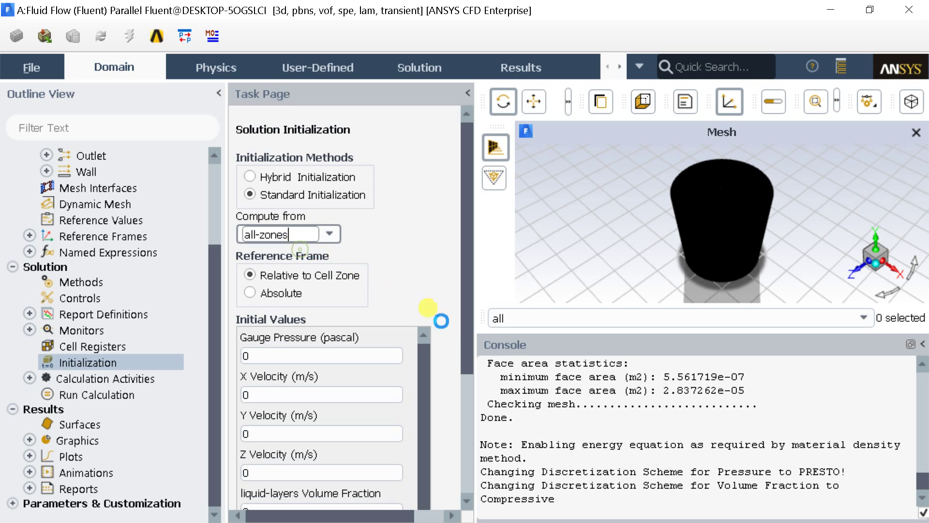
{"action": "left_click_drag", "start_coordinate": [466, 337], "coordinate": [472, 426]}
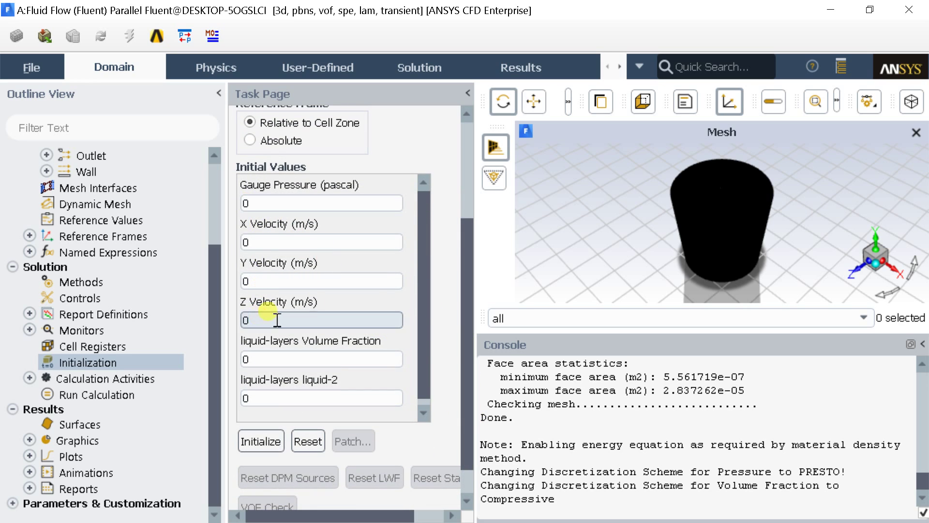
{"action": "scroll", "coordinate": [424, 310], "scroll_direction": "down", "scroll_amount": 1}
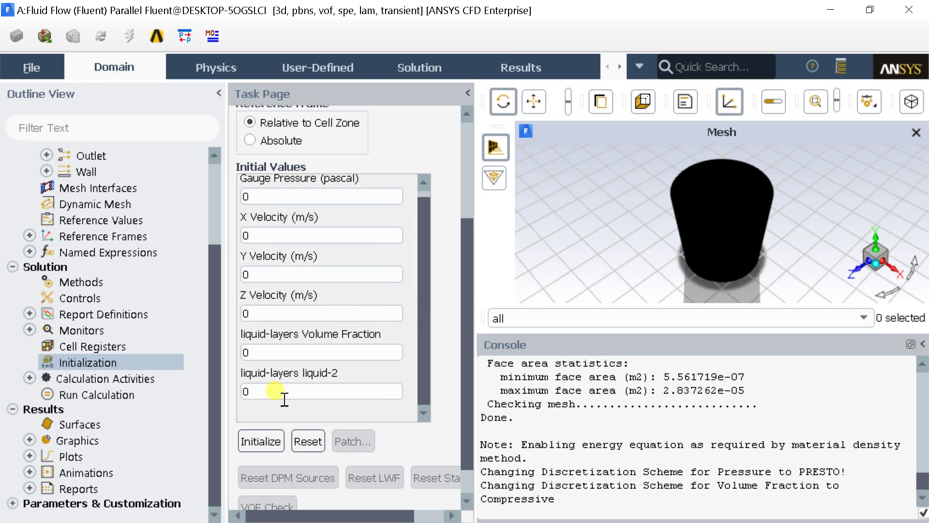
{"action": "left_click", "coordinate": [274, 438]}
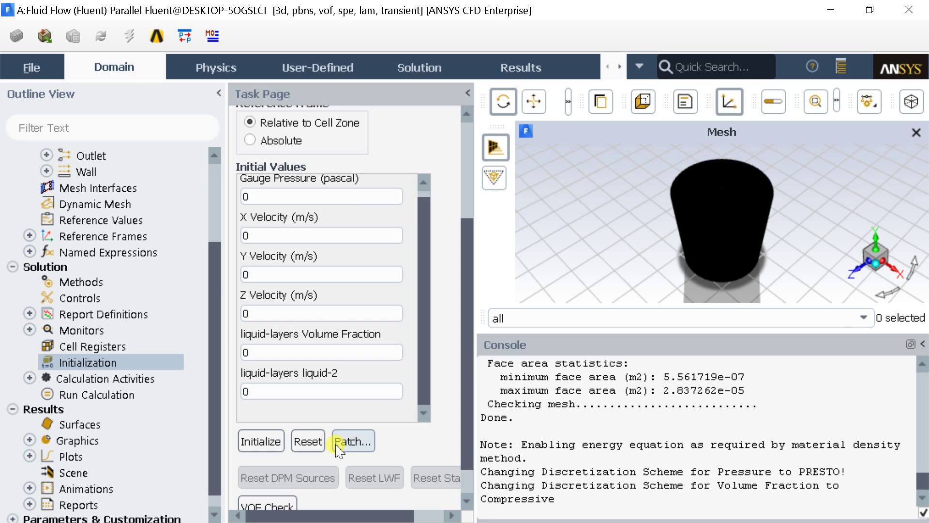
- Patch the liquid-layers volume fraction with a value of 1 in zones liquid_1 and liquid_2
{"action": "left_click", "coordinate": [338, 441]}
{"action": "left_click", "coordinate": [189, 189]}
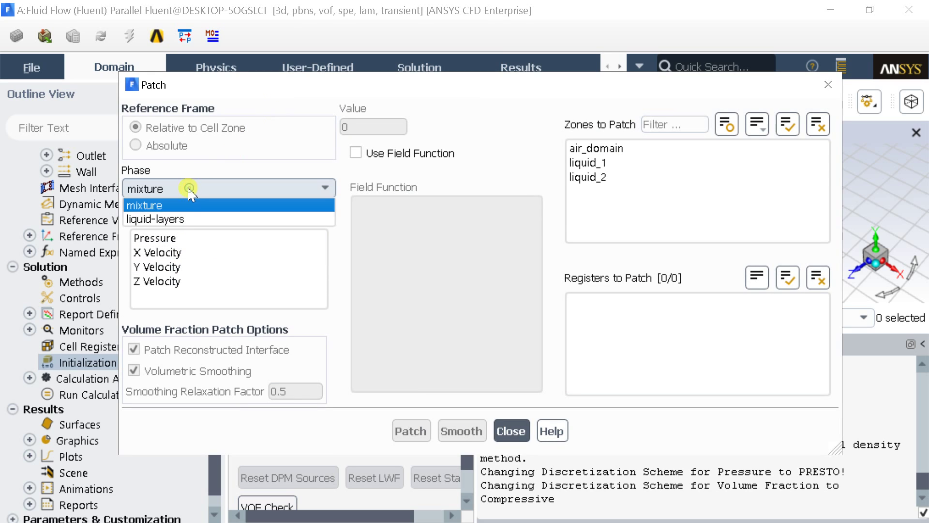
{"action": "left_click", "coordinate": [186, 218]}
{"action": "left_click", "coordinate": [192, 252]}
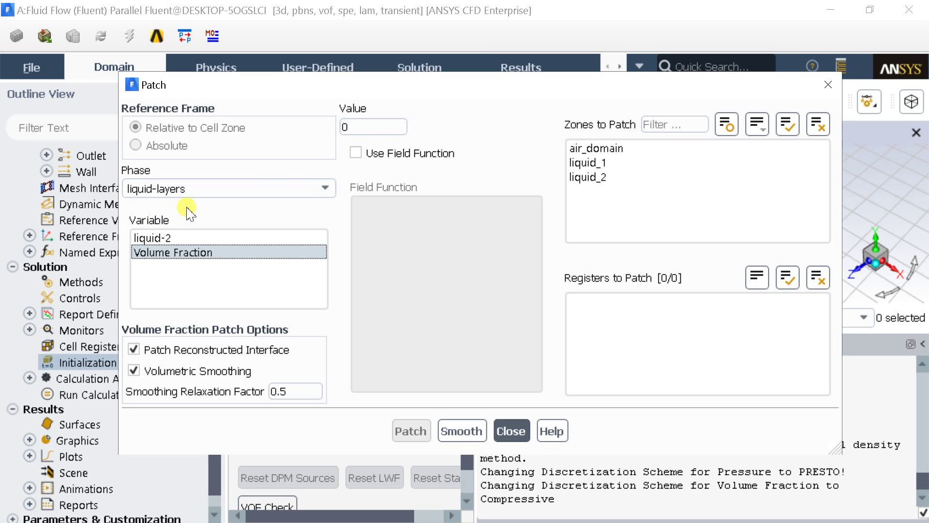
{"action": "double_click", "coordinate": [373, 125]}
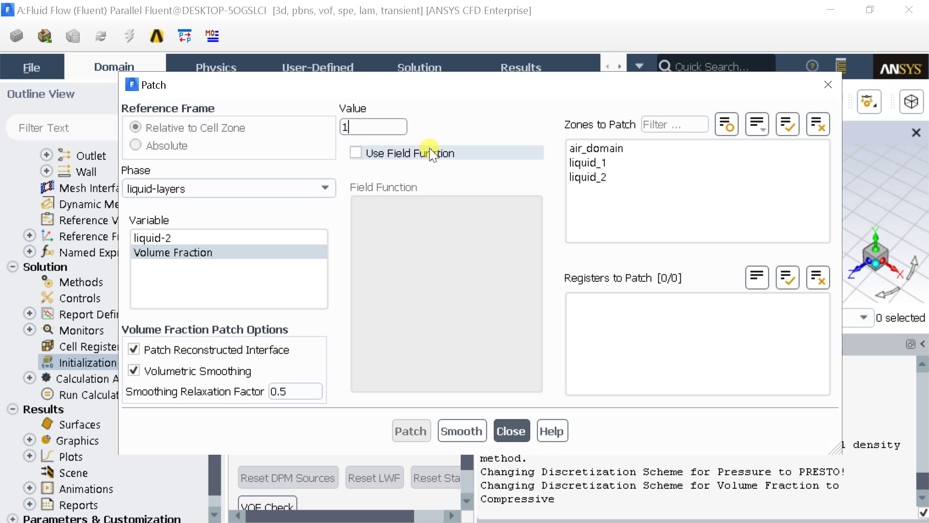
{"action": "left_click", "coordinate": [600, 164]}
{"action": "left_click", "coordinate": [608, 177]}
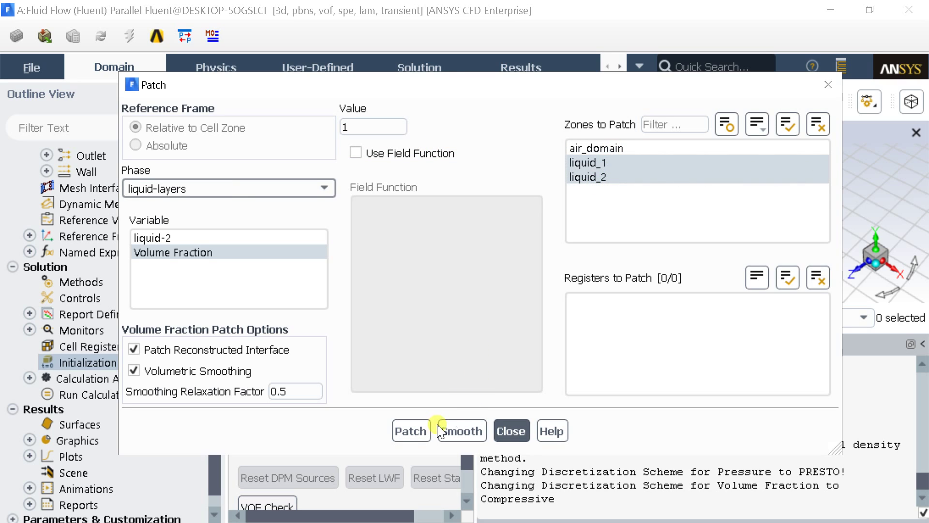
{"action": "left_click", "coordinate": [412, 431]}
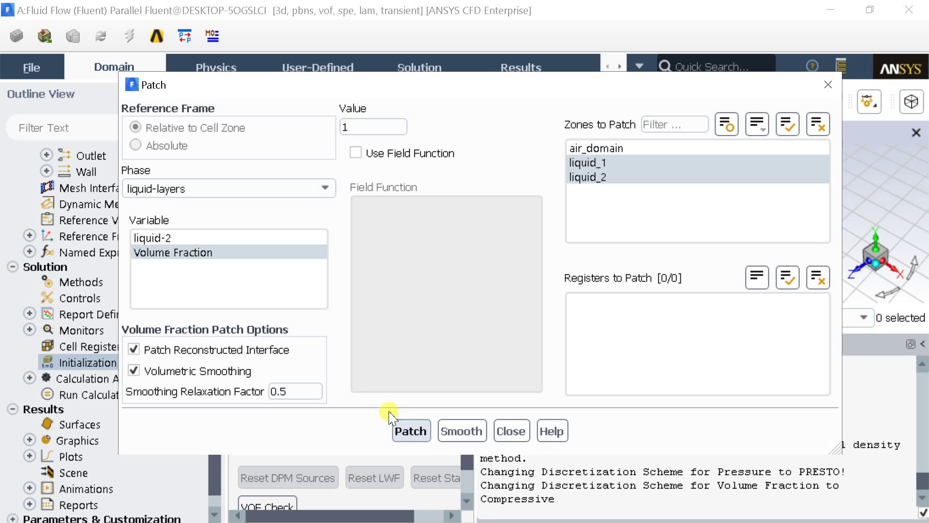
- Patch the liquid-2 species of the liquid-layers phase with a value of 1 in zone liquid_2 only, and finish patching
{"action": "left_click", "coordinate": [252, 242]}
{"action": "left_click", "coordinate": [252, 242]}
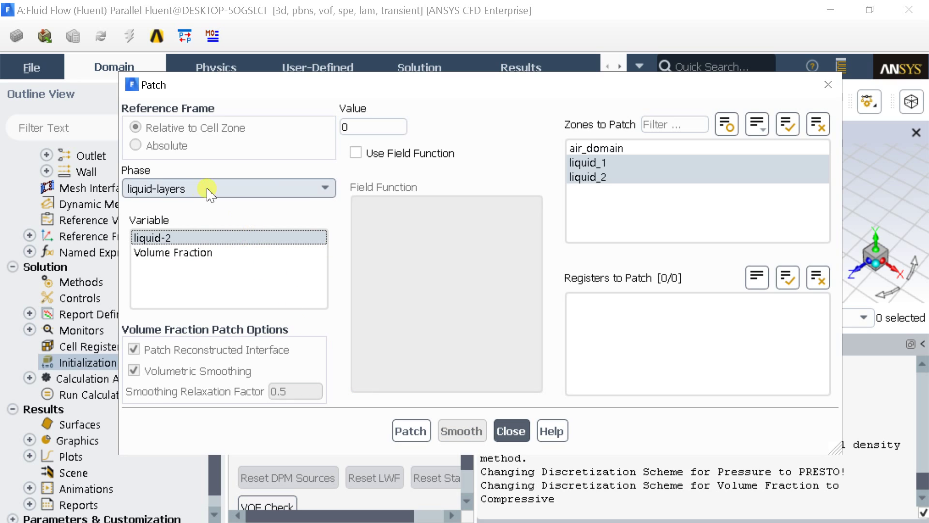
{"action": "double_click", "coordinate": [356, 127]}
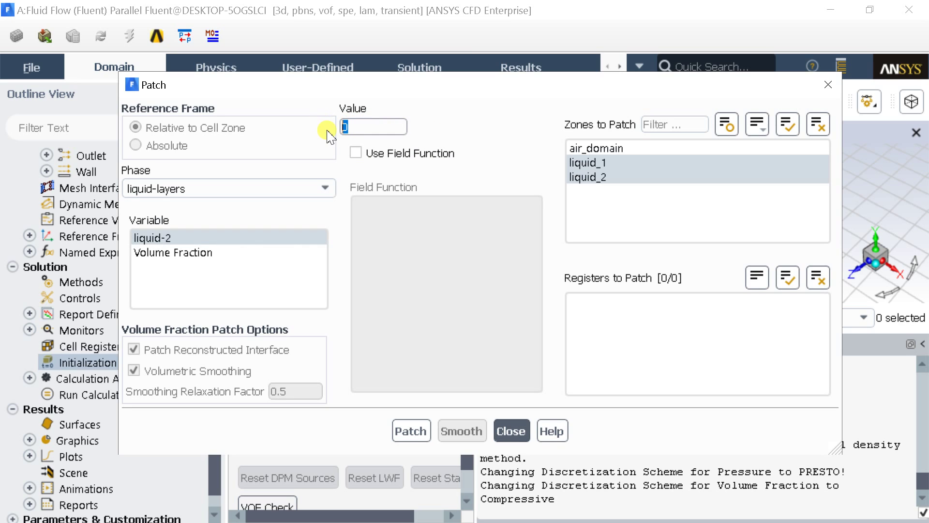
{"action": "left_click", "coordinate": [592, 163]}
{"action": "left_click", "coordinate": [587, 180]}
{"action": "left_click", "coordinate": [581, 178]}
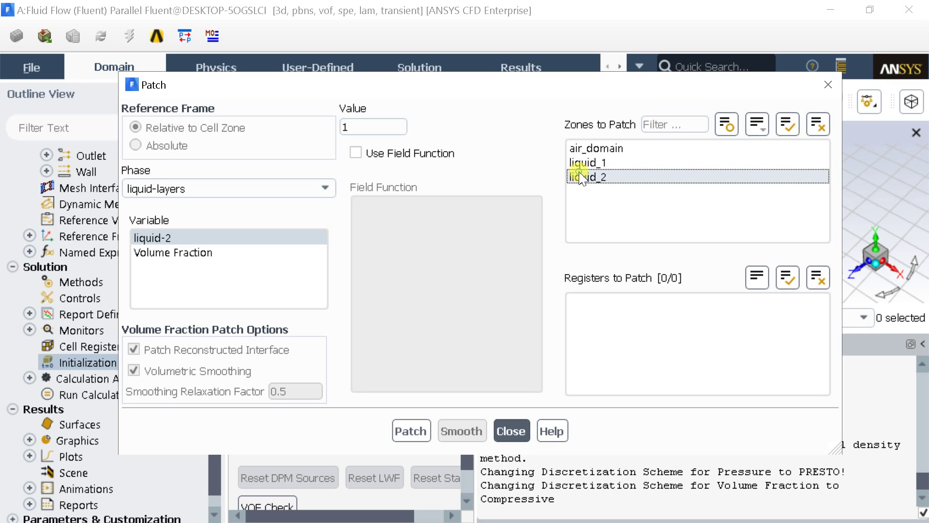
{"action": "left_click", "coordinate": [411, 431]}
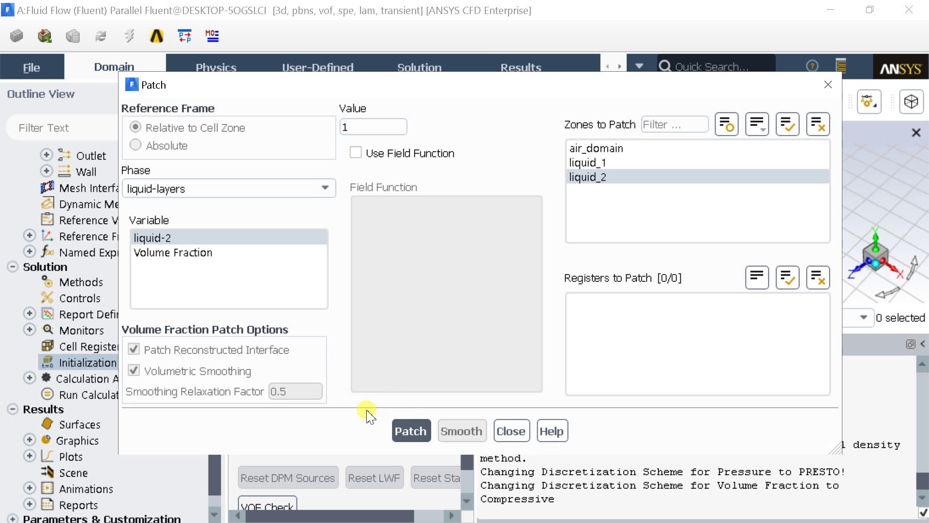
{"action": "left_click", "coordinate": [512, 431]}
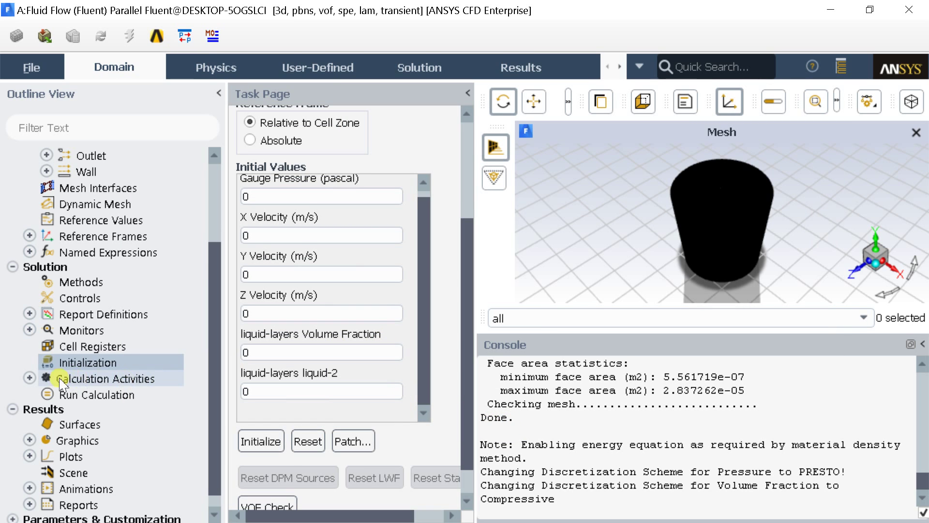
- Start a new solution animation definition recording every time step and set its storage type to In Memory
{"action": "scroll", "coordinate": [211, 290], "scroll_direction": "down", "scroll_amount": 1}
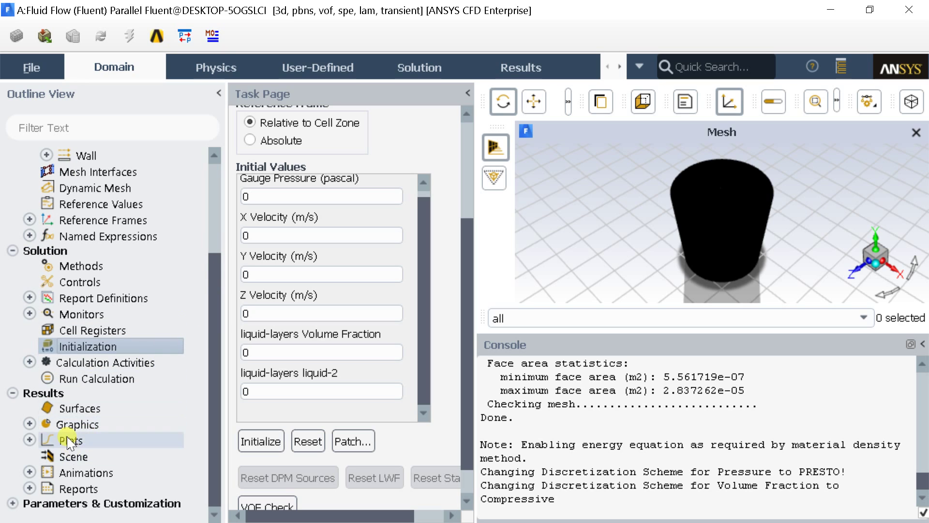
{"action": "left_click", "coordinate": [30, 362]}
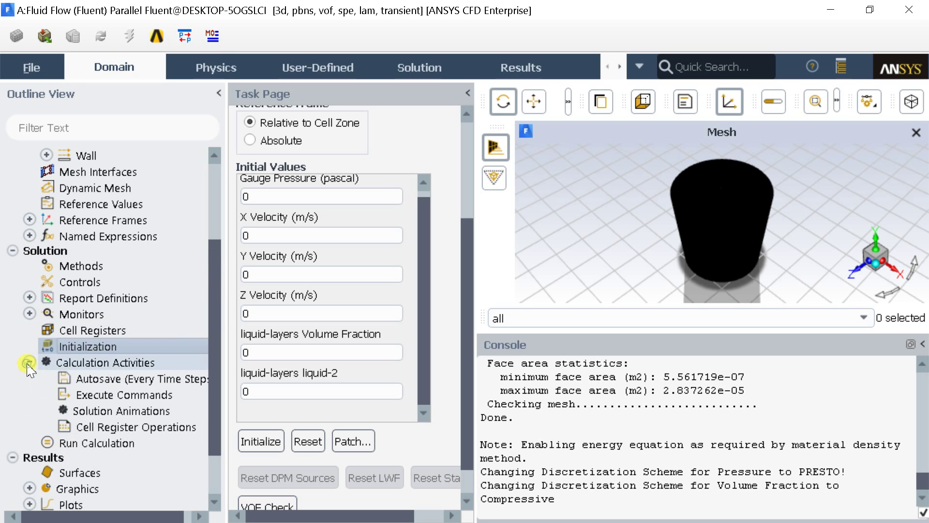
{"action": "double_click", "coordinate": [93, 411]}
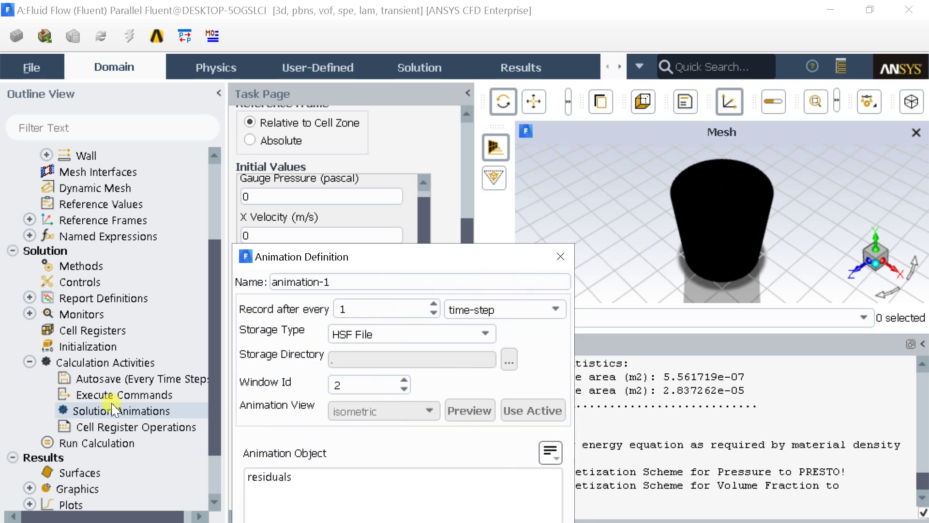
{"action": "left_click_drag", "start_coordinate": [284, 260], "coordinate": [213, 58]}
{"action": "left_click", "coordinate": [320, 132]}
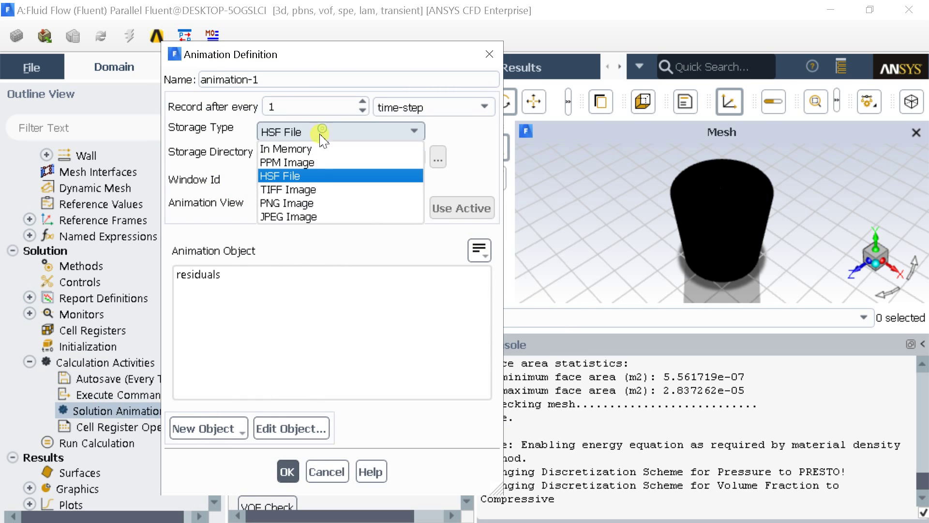
{"action": "left_click", "coordinate": [320, 149]}
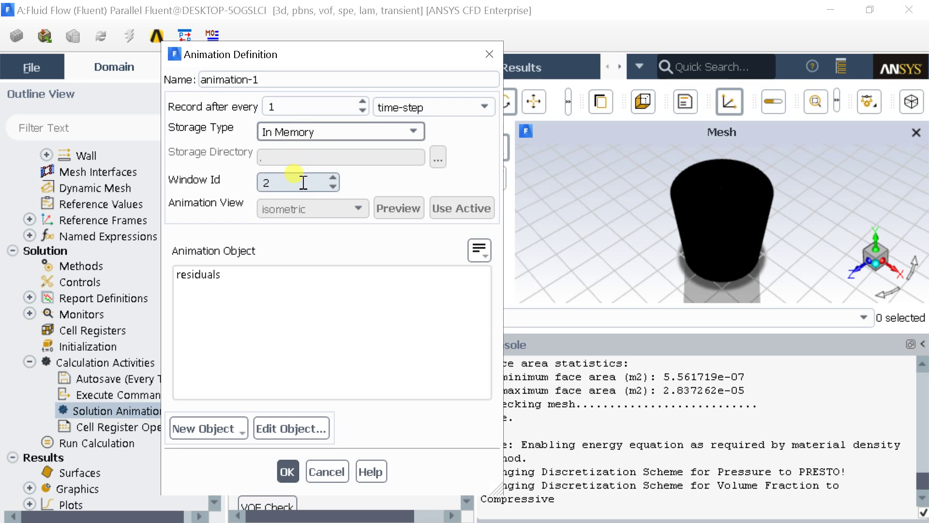
- Add a new contour object to the animation showing the volume fraction of the liquid-layers phase, with the model viewed along Z
{"action": "left_click", "coordinate": [231, 428]}
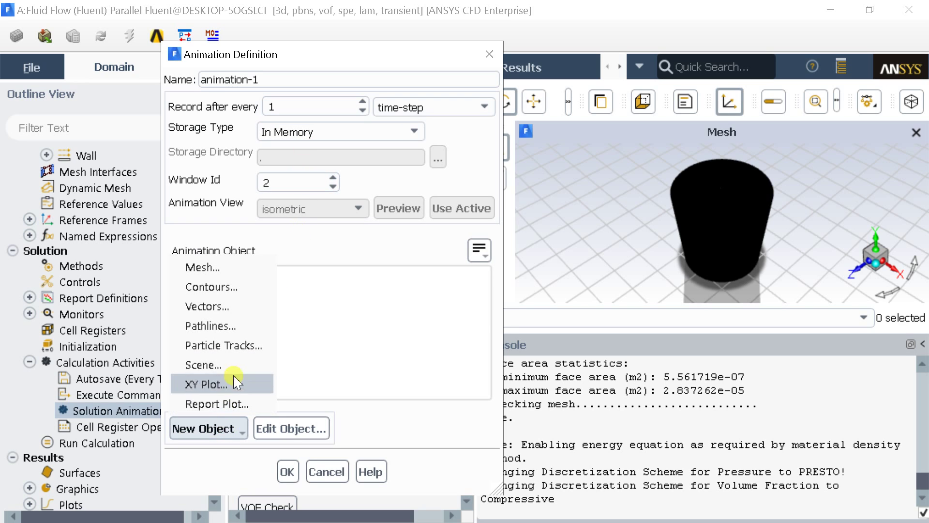
{"action": "left_click", "coordinate": [231, 287]}
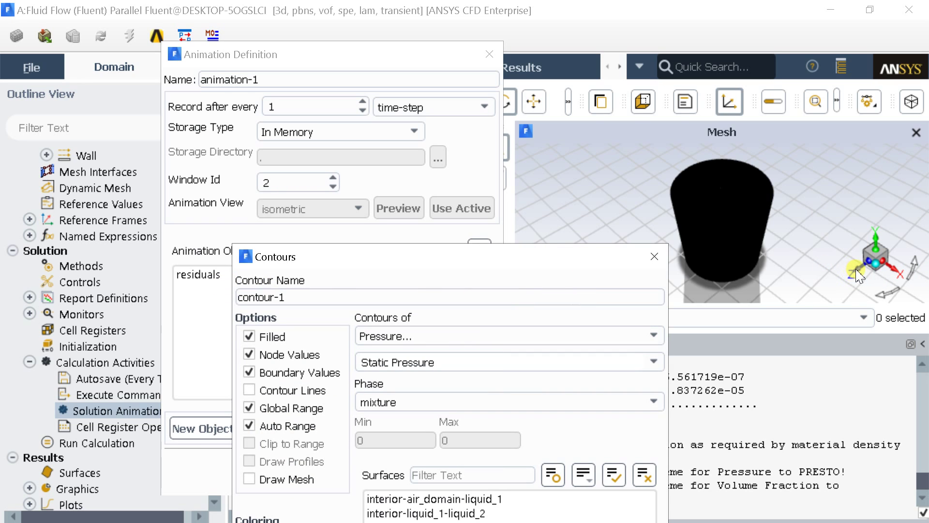
{"action": "left_click", "coordinate": [856, 271]}
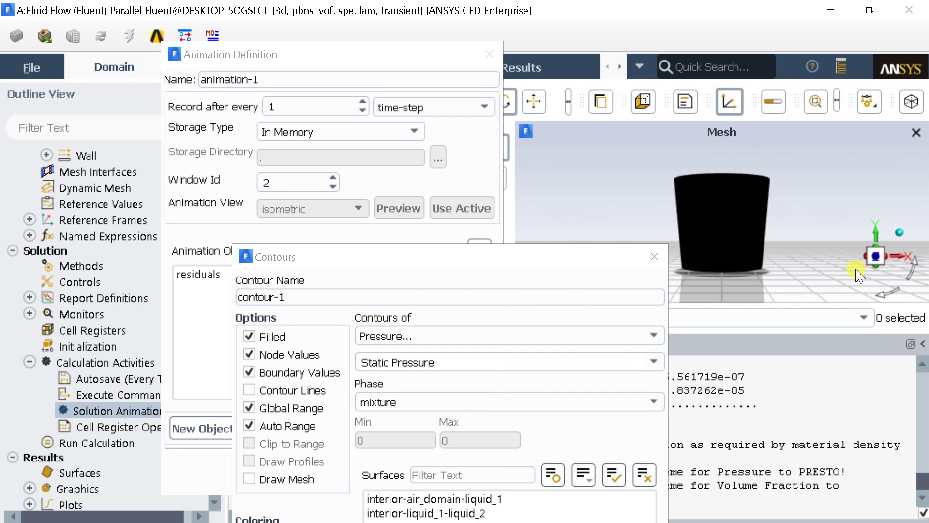
{"action": "left_click_drag", "start_coordinate": [576, 257], "coordinate": [535, 136]}
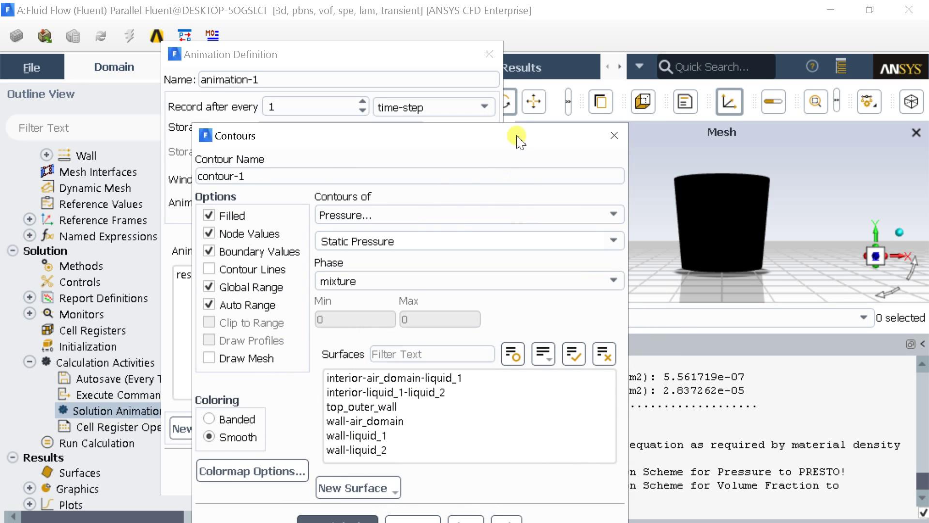
{"action": "left_click", "coordinate": [438, 220]}
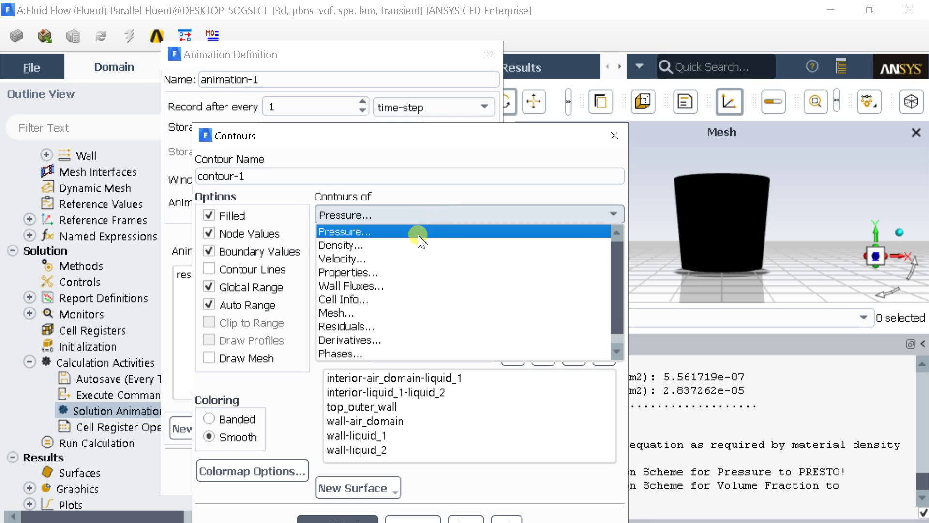
{"action": "left_click", "coordinate": [396, 354]}
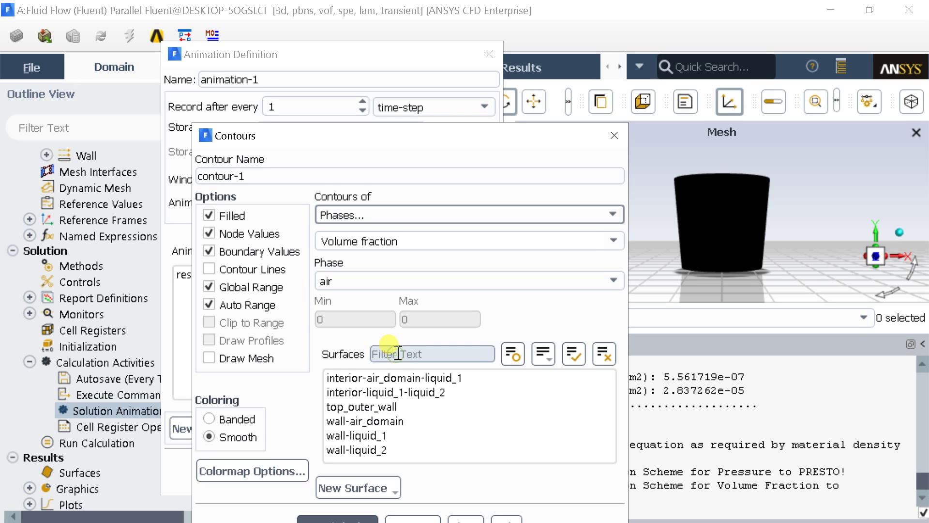
{"action": "left_click", "coordinate": [453, 277]}
{"action": "left_click", "coordinate": [430, 312]}
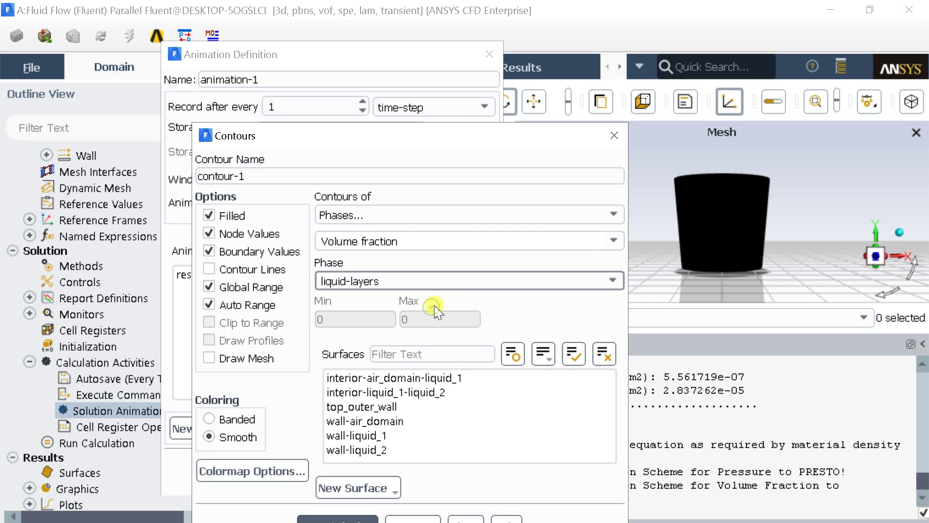
- Create an XY plane surface at Z = 0 m for the contour
{"action": "left_click_drag", "start_coordinate": [355, 137], "coordinate": [346, 66]}
{"action": "left_click", "coordinate": [378, 399]}
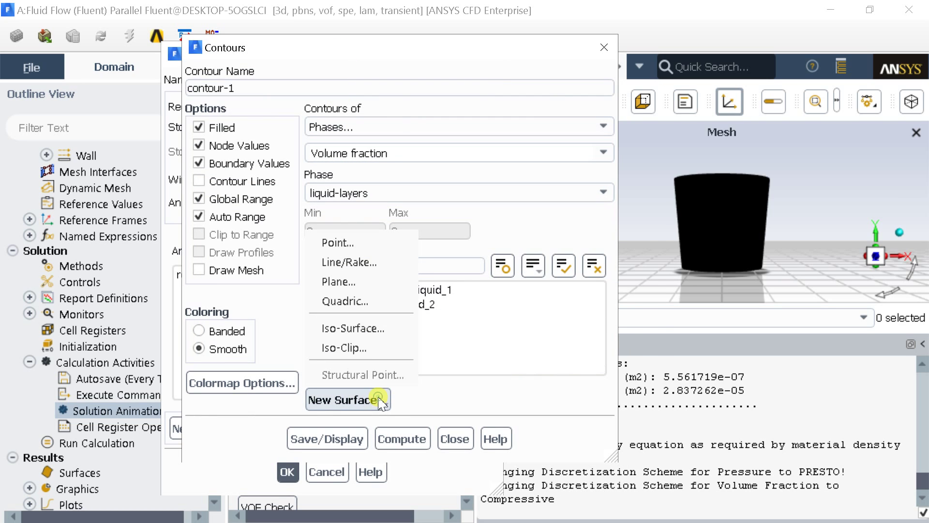
{"action": "left_click", "coordinate": [370, 286]}
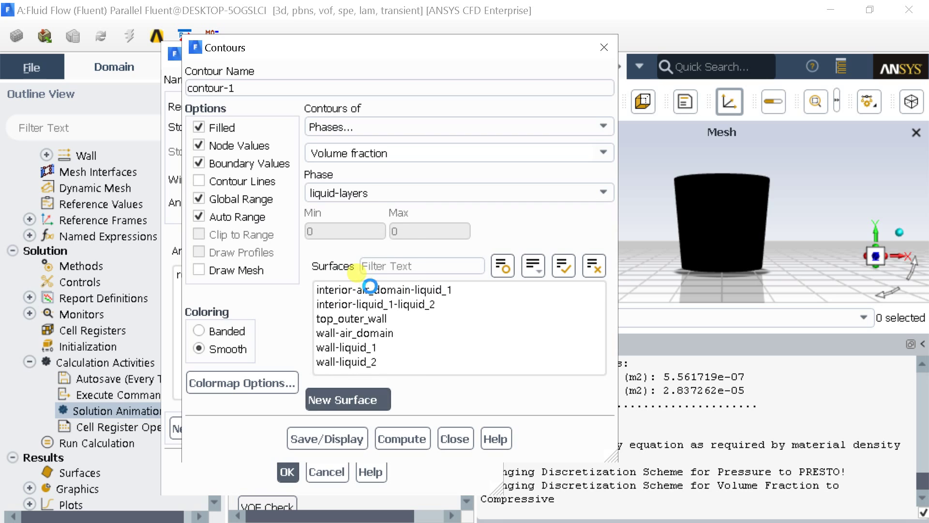
{"action": "left_click_drag", "start_coordinate": [337, 261], "coordinate": [321, 141]}
{"action": "left_click", "coordinate": [321, 221]}
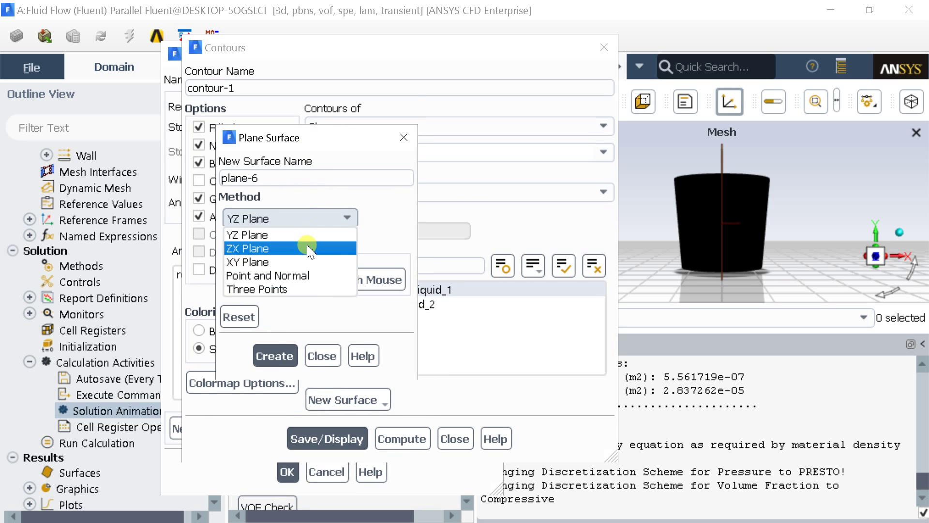
{"action": "left_click", "coordinate": [306, 262]}
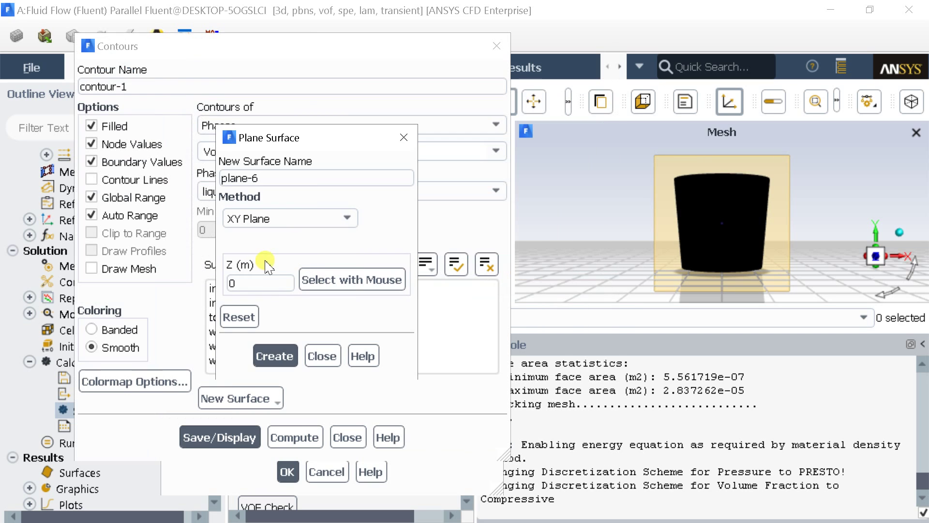
{"action": "left_click_drag", "start_coordinate": [250, 282], "coordinate": [220, 280]}
{"action": "left_click", "coordinate": [275, 355]}
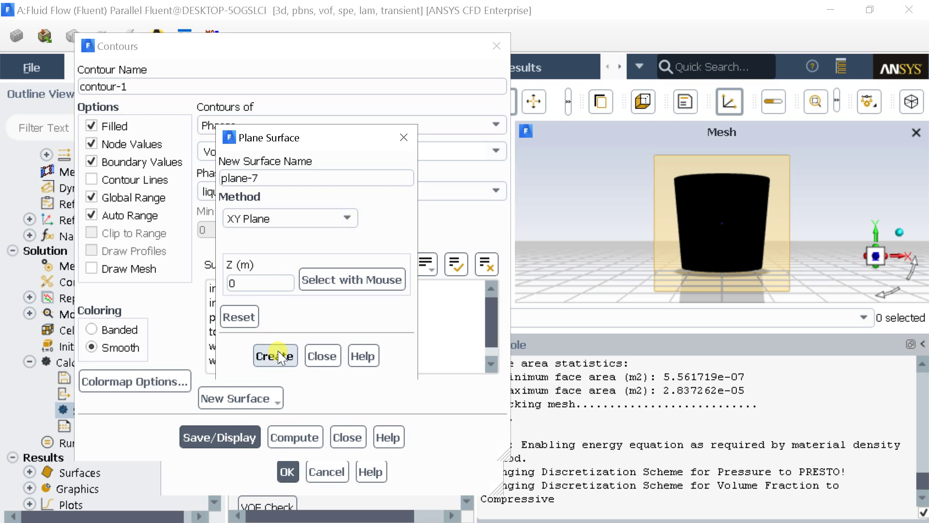
{"action": "left_click", "coordinate": [322, 355]}
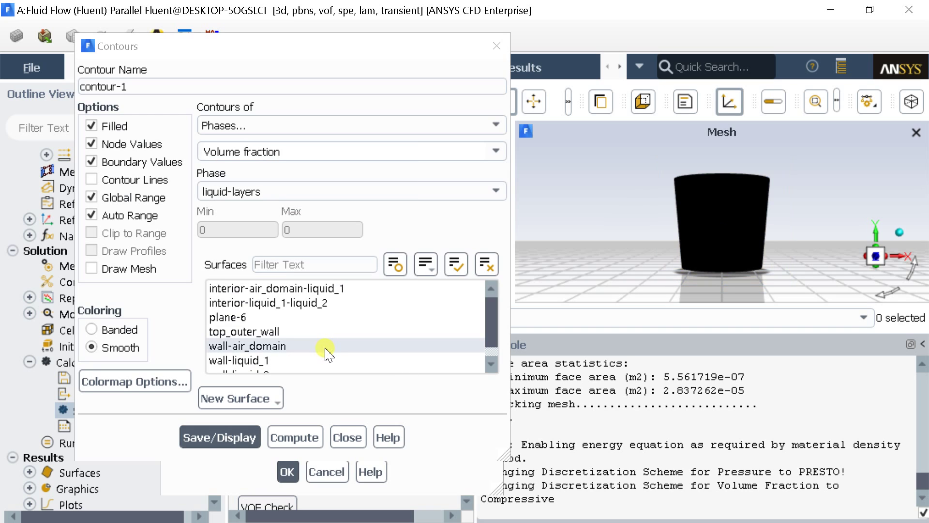
- Assign the new XY plane as the contour's surface, then save and display the liquid-layers volume fraction contour
{"action": "left_click", "coordinate": [319, 320]}
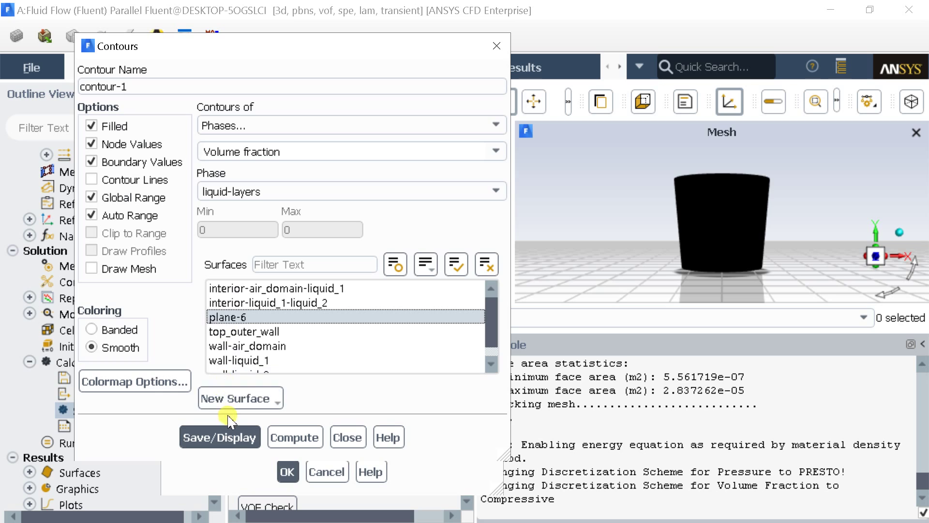
{"action": "left_click", "coordinate": [226, 438]}
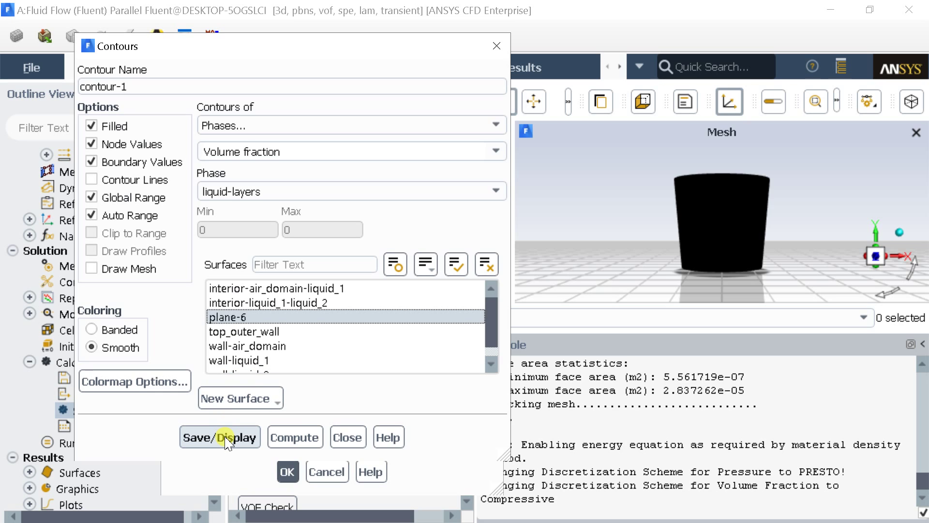
{"action": "left_click", "coordinate": [226, 437]}
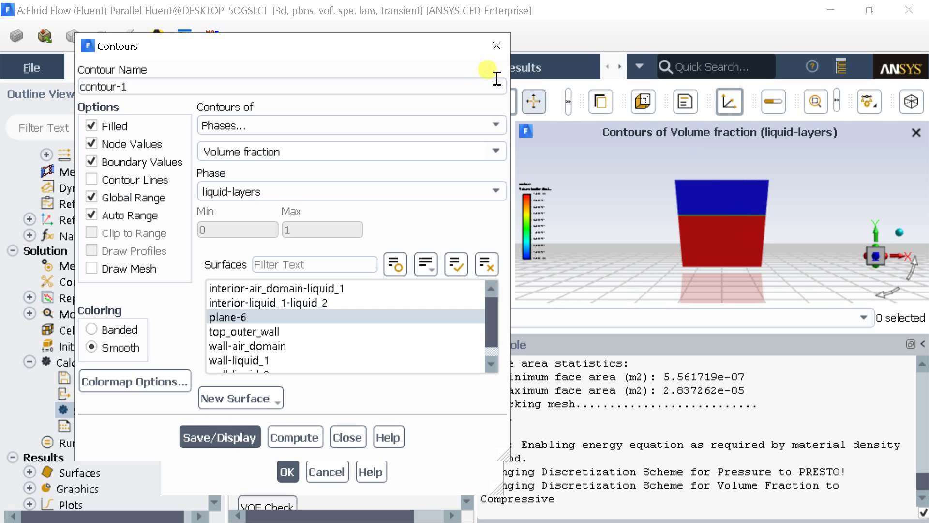
- Clear the dialogs away from the contour, enlarge the graphics area, and turn on the title block and ruler
{"action": "left_click_drag", "start_coordinate": [443, 49], "coordinate": [270, 72]}
{"action": "left_click_drag", "start_coordinate": [371, 59], "coordinate": [246, 67]}
{"action": "left_click", "coordinate": [494, 176]}
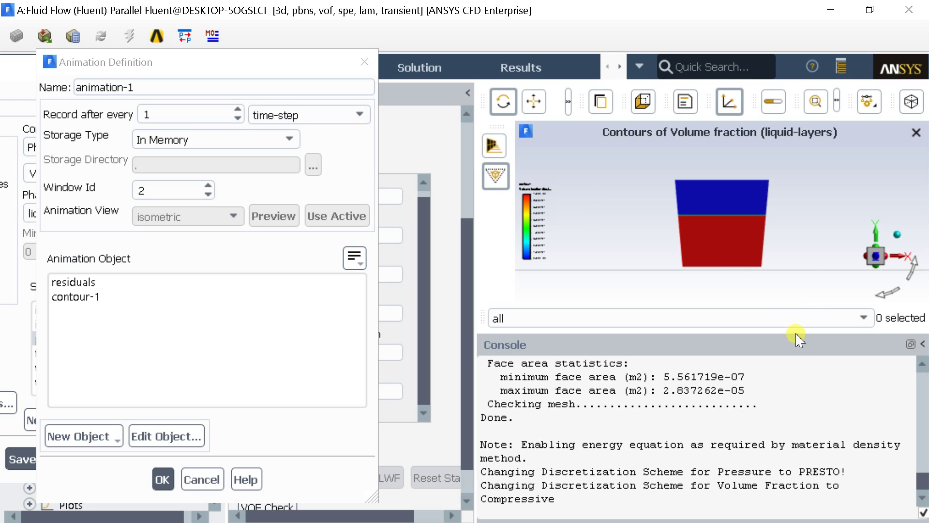
{"action": "left_click_drag", "start_coordinate": [795, 330], "coordinate": [799, 457]}
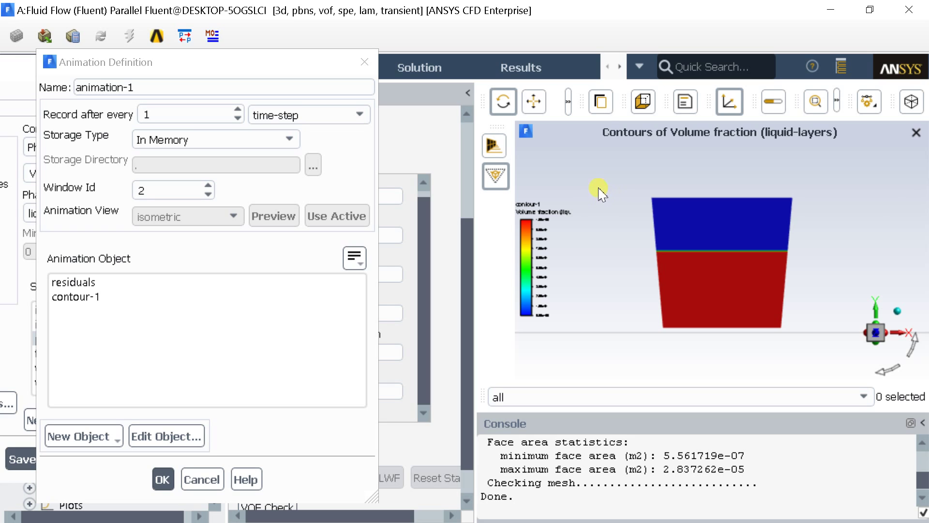
{"action": "left_click", "coordinate": [683, 101]}
{"action": "left_click", "coordinate": [725, 108]}
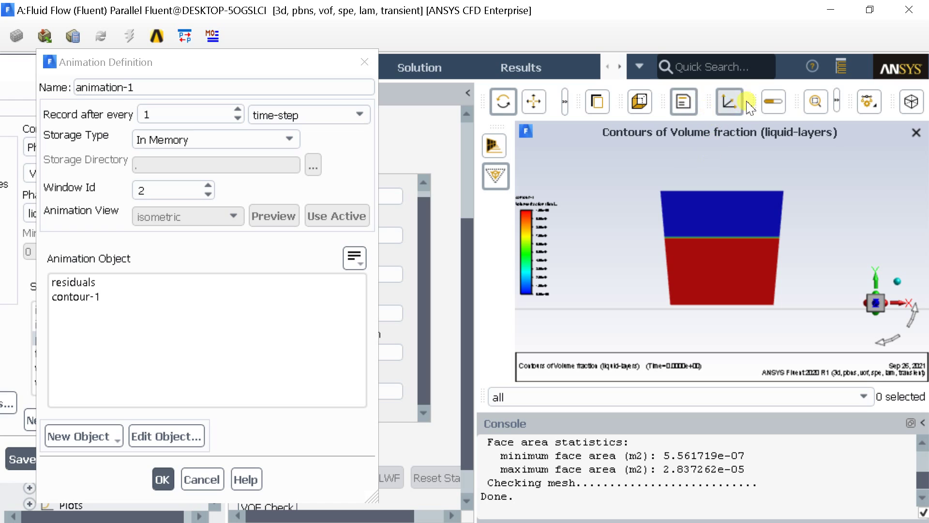
{"action": "left_click", "coordinate": [777, 107]}
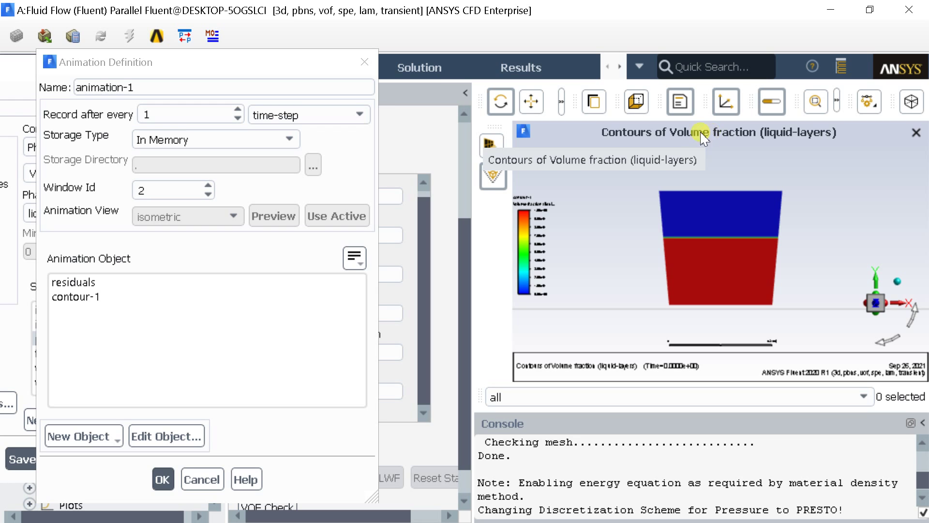
- Set the animation to record contour-1 in window 2 from the front view using the active view, and confirm the definition
{"action": "left_click_drag", "start_coordinate": [182, 67], "coordinate": [268, 35]}
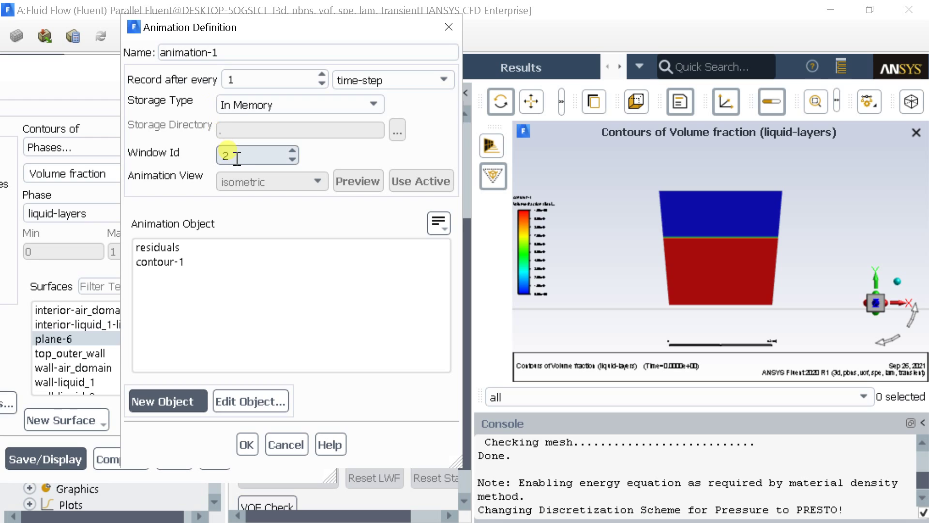
{"action": "left_click", "coordinate": [179, 263]}
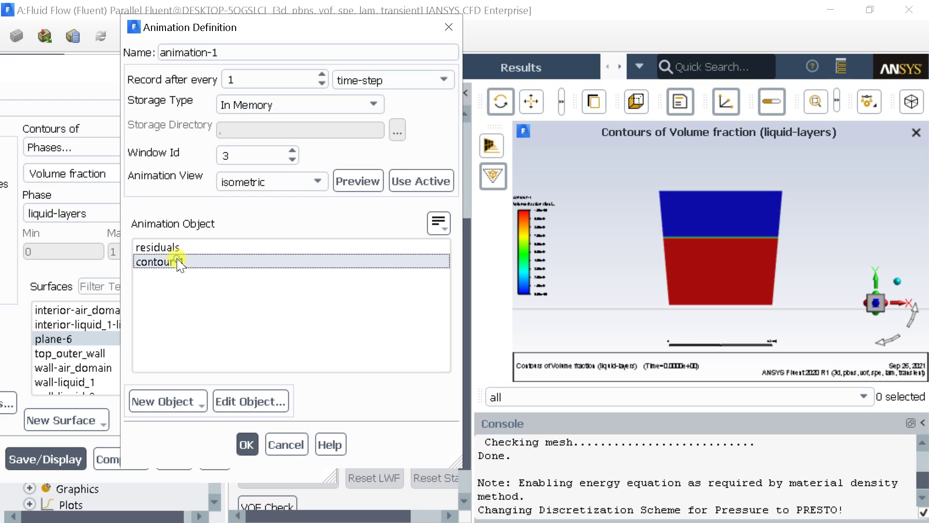
{"action": "left_click", "coordinate": [294, 183]}
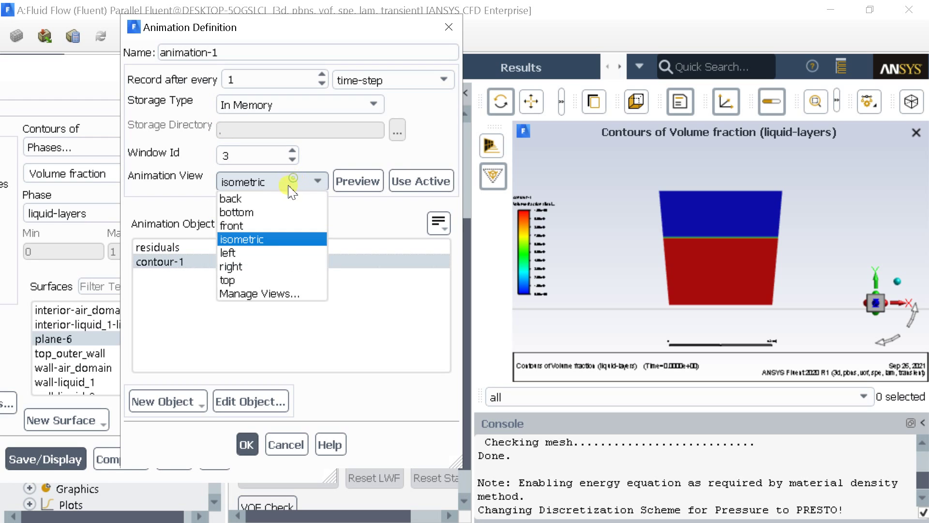
{"action": "left_click", "coordinate": [268, 226]}
{"action": "left_click", "coordinate": [362, 182]}
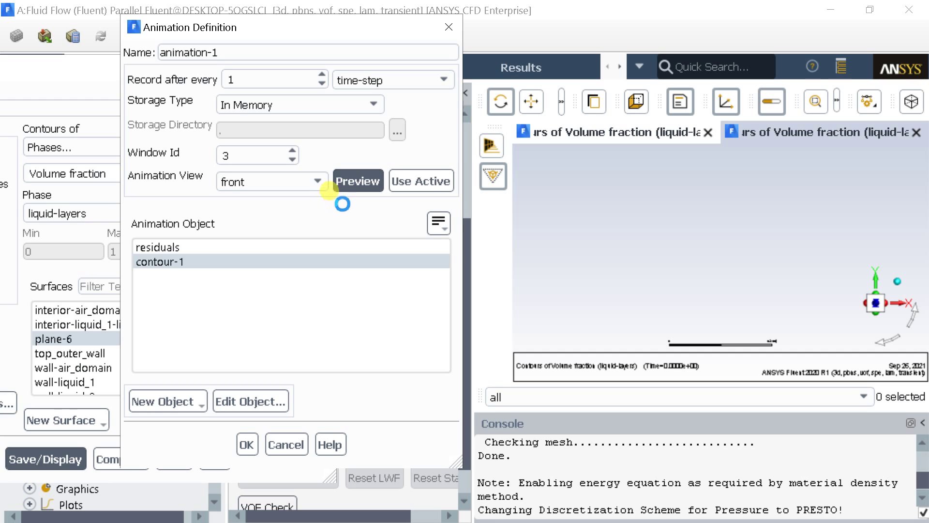
{"action": "left_click", "coordinate": [292, 159]}
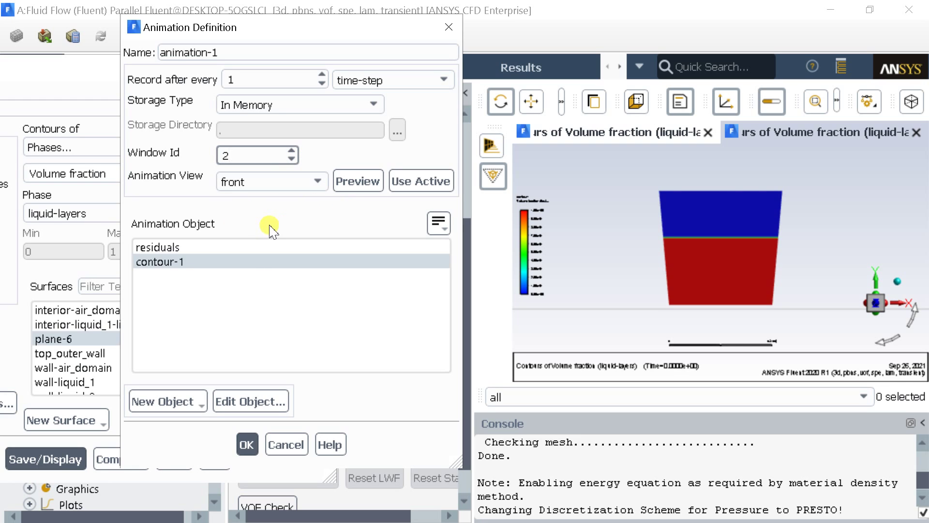
{"action": "left_click", "coordinate": [421, 181]}
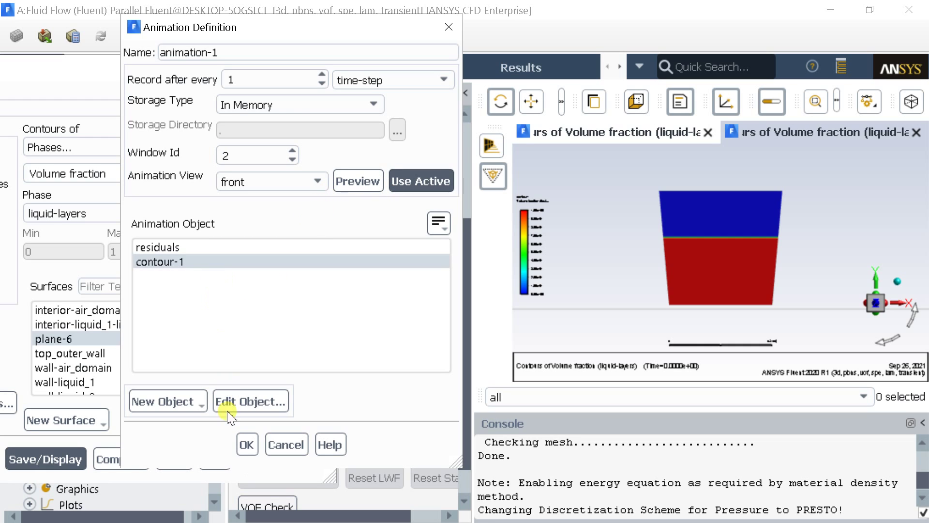
{"action": "left_click", "coordinate": [247, 444]}
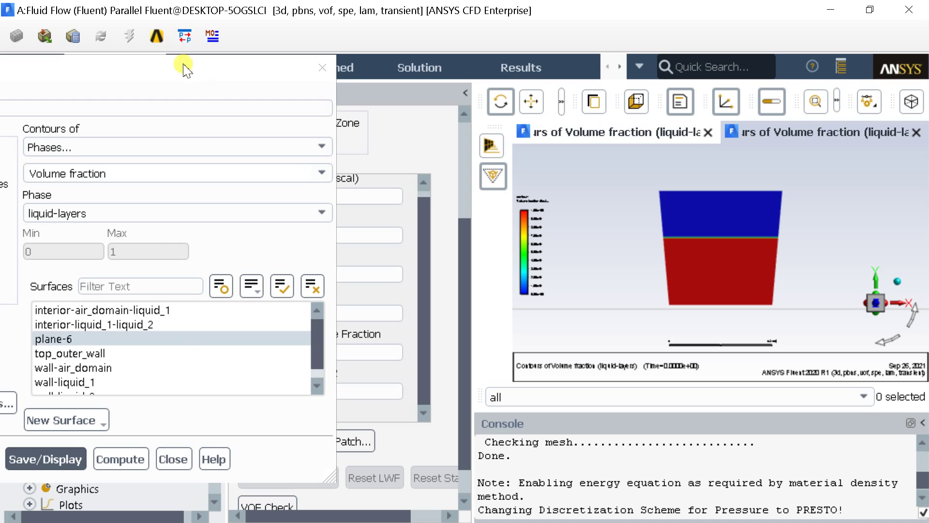
- Save and redisplay contour-1, finish its definition, and select animation-1 under the solution animations
{"action": "left_click_drag", "start_coordinate": [168, 76], "coordinate": [321, 44]}
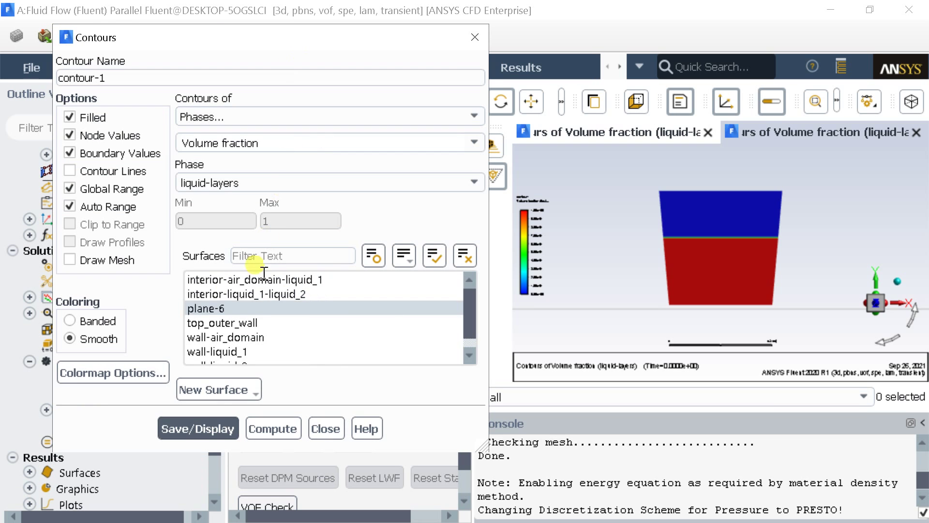
{"action": "left_click", "coordinate": [217, 422]}
{"action": "left_click", "coordinate": [325, 427]}
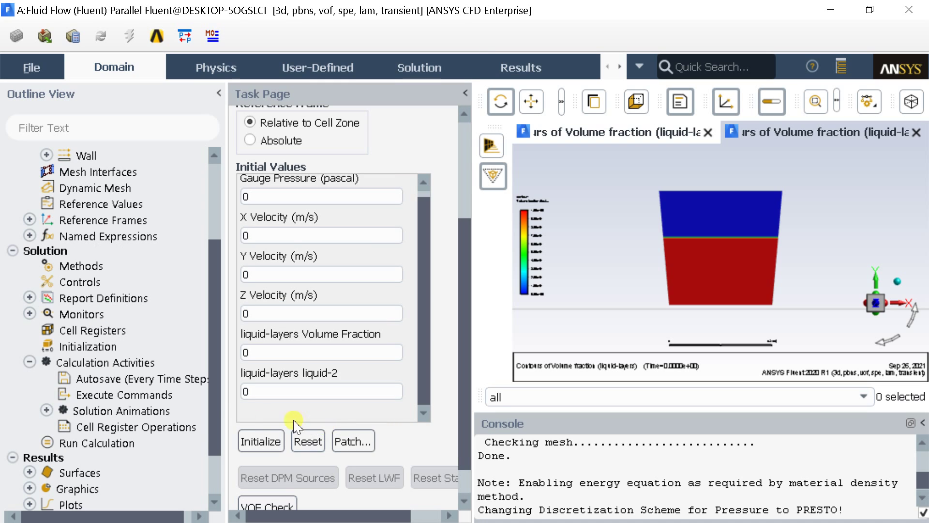
{"action": "left_click", "coordinate": [46, 410]}
{"action": "left_click", "coordinate": [86, 426]}
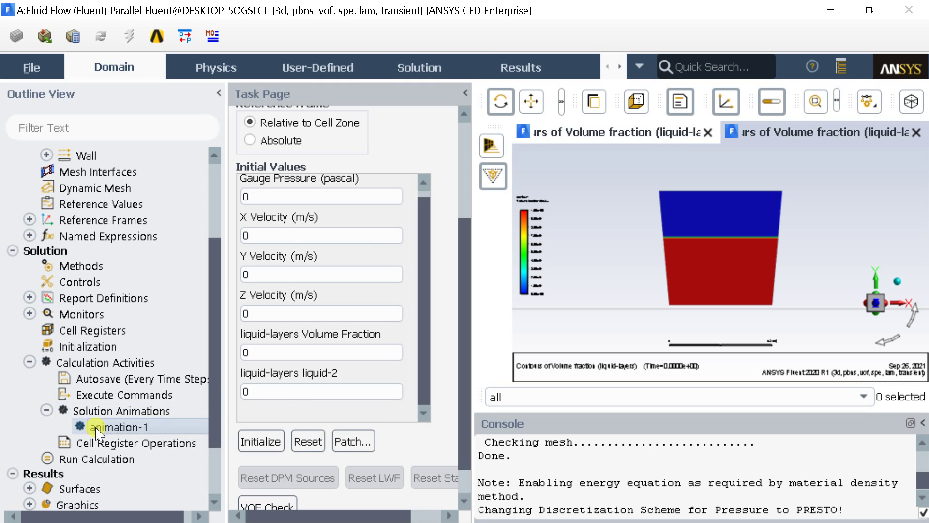
- Create a second solution animation stored in memory and start a new contour object for it
{"action": "double_click", "coordinate": [111, 411]}
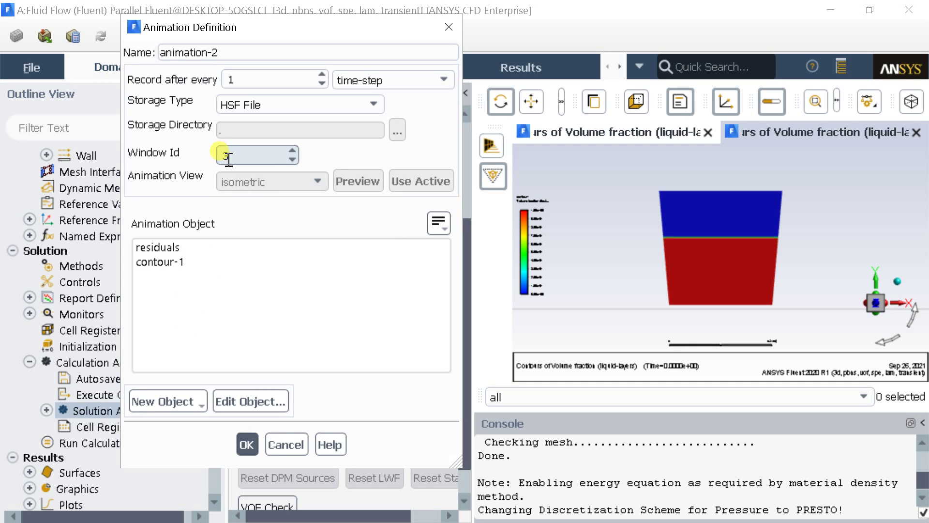
{"action": "left_click", "coordinate": [274, 104]}
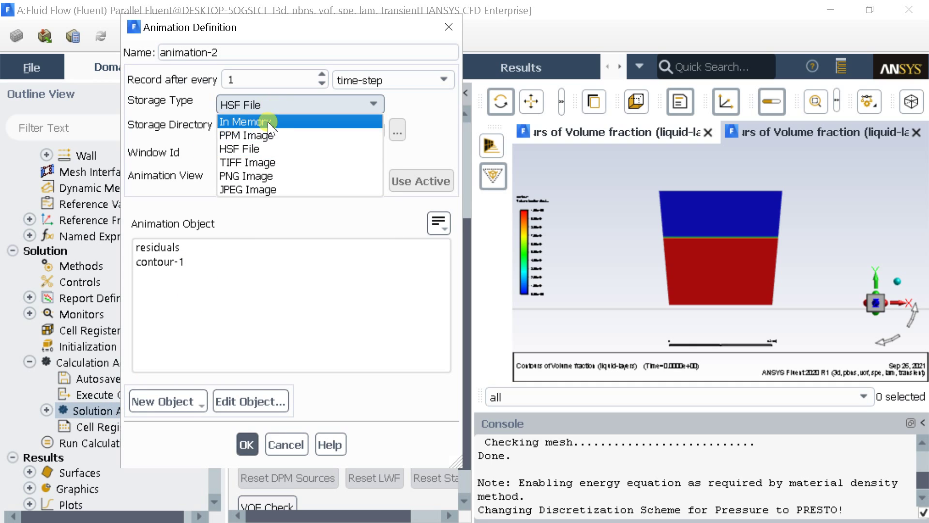
{"action": "left_click", "coordinate": [268, 123]}
{"action": "left_click", "coordinate": [188, 401]}
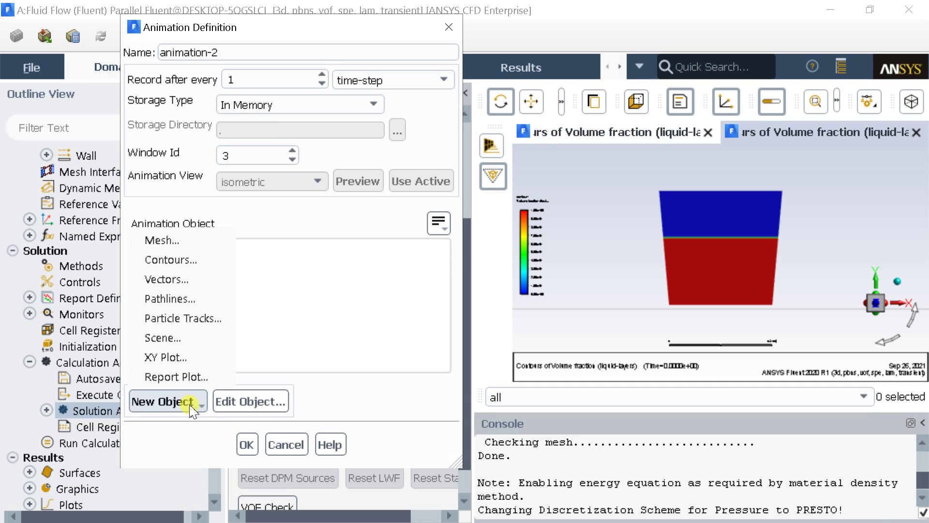
{"action": "left_click", "coordinate": [197, 266]}
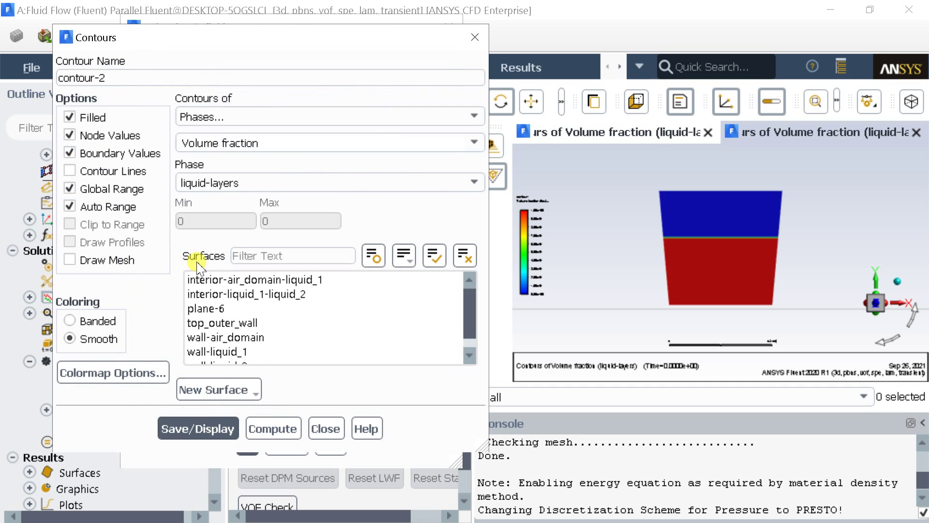
- Set the new contour's variable to the species mass fraction of liquid-2 in the liquid-layers phase
{"action": "left_click", "coordinate": [265, 119]}
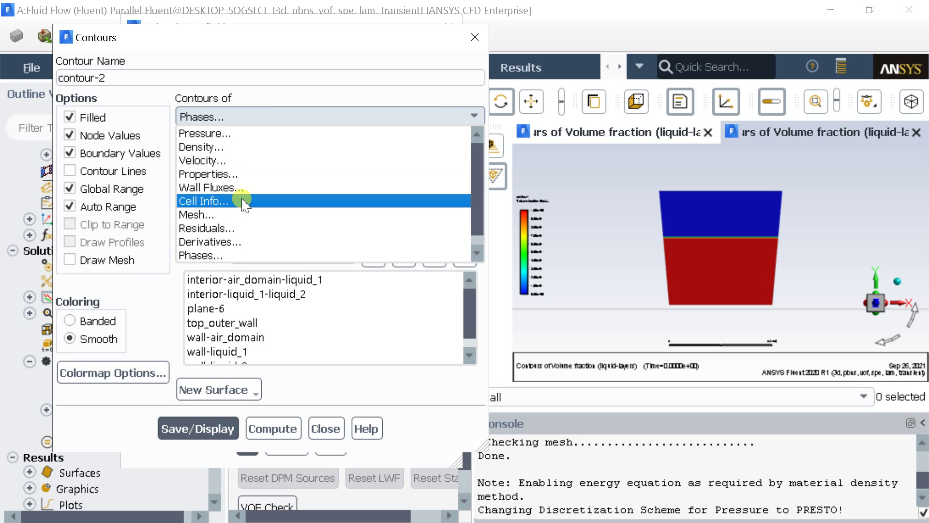
{"action": "scroll", "coordinate": [240, 202], "scroll_direction": "down", "scroll_amount": 1}
{"action": "left_click", "coordinate": [245, 254]}
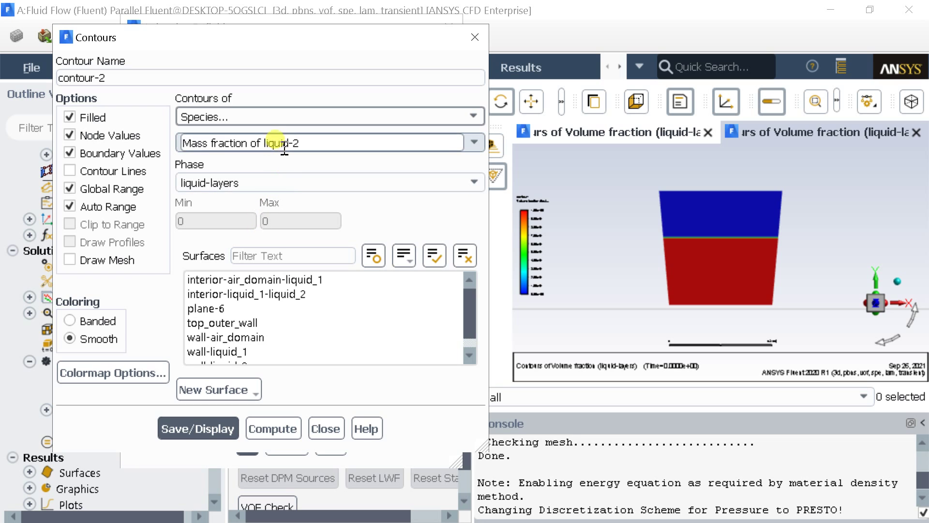
{"action": "triple_click", "coordinate": [321, 144]}
{"action": "left_click", "coordinate": [467, 148]}
{"action": "left_click", "coordinate": [394, 156]}
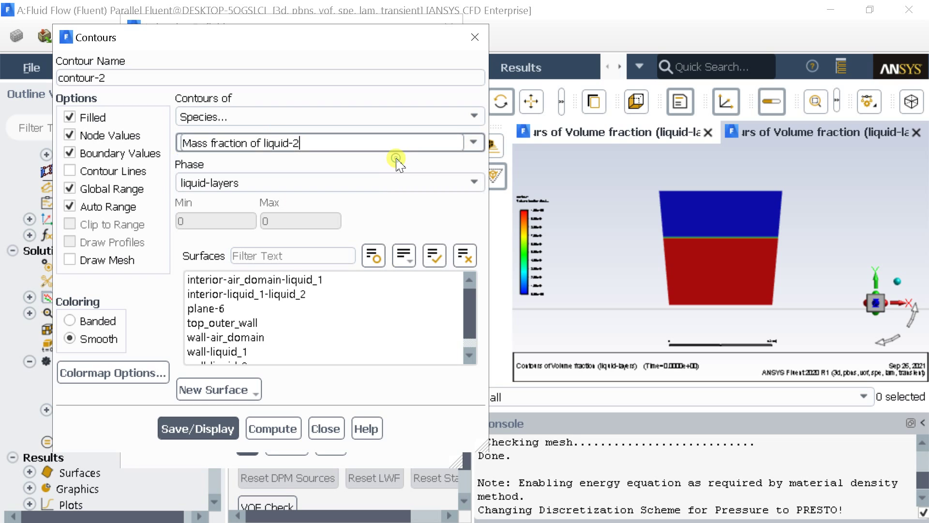
- Assign plane-6 as contour-2's surface, save and display the contour, and close its definition
{"action": "left_click", "coordinate": [322, 308]}
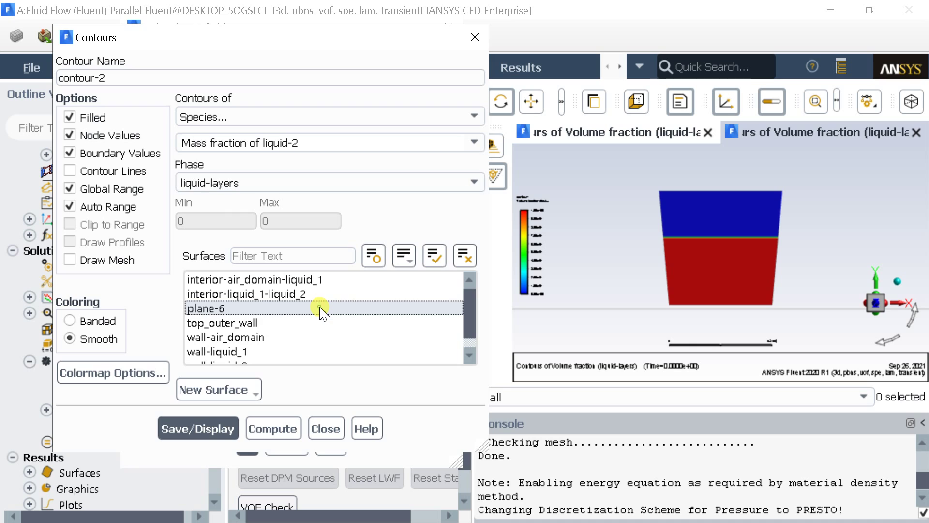
{"action": "left_click", "coordinate": [216, 430]}
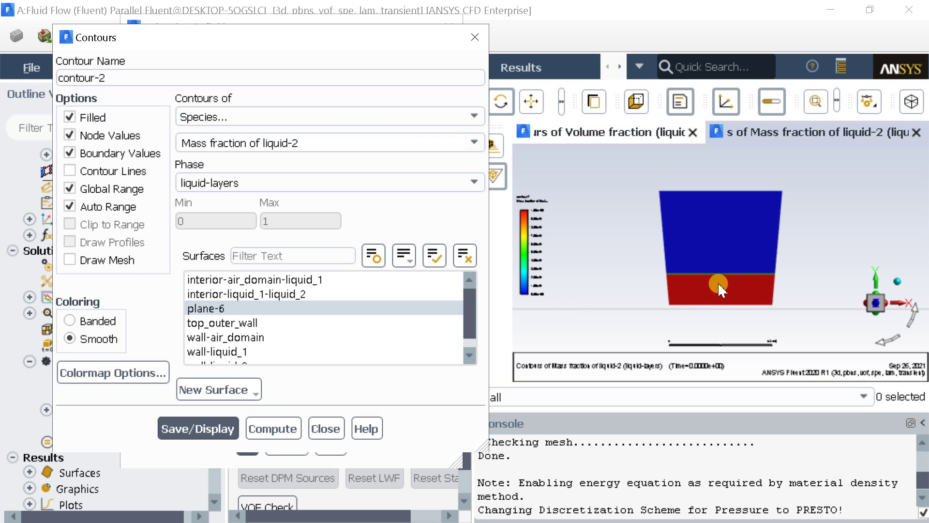
{"action": "left_click", "coordinate": [317, 430]}
- Set animation-2 to record contour-2 in window 3 from the front view, preview it, and confirm the definition
{"action": "left_click", "coordinate": [225, 265]}
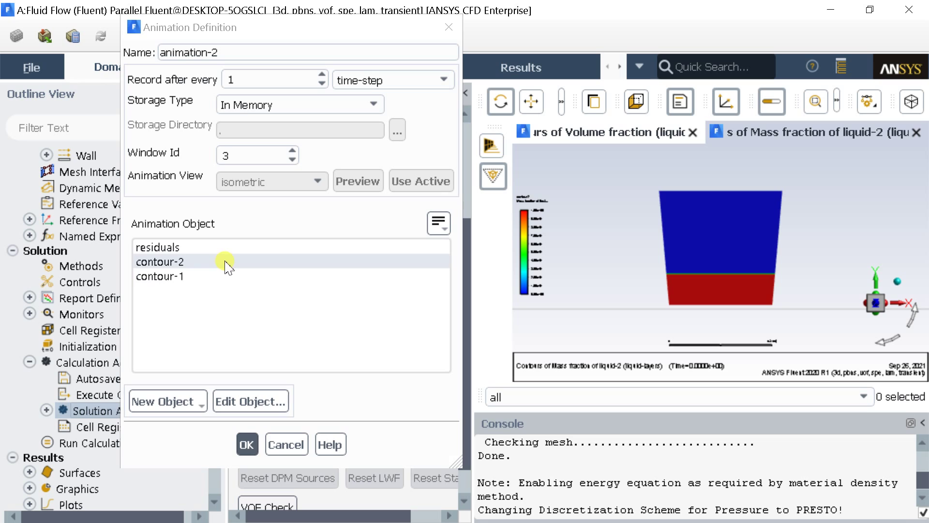
{"action": "left_click", "coordinate": [227, 265]}
{"action": "left_click", "coordinate": [240, 277]}
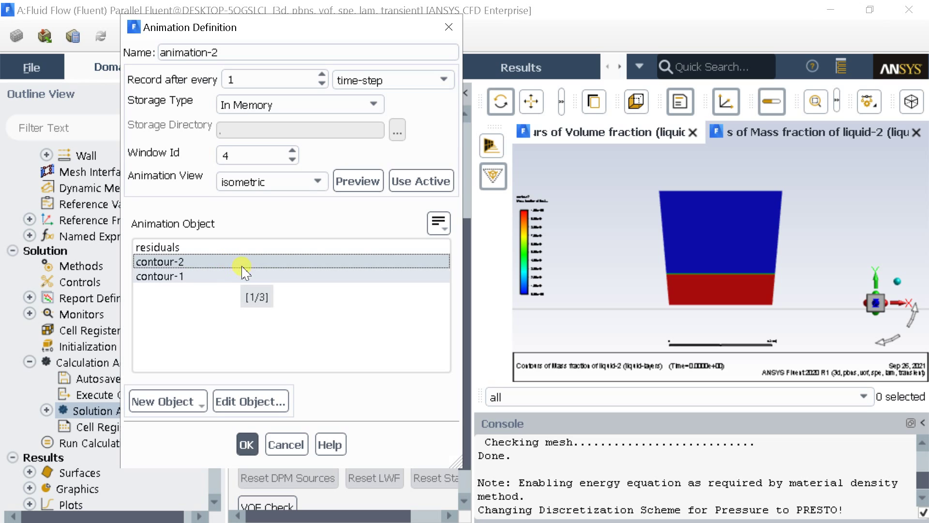
{"action": "left_click", "coordinate": [292, 159]}
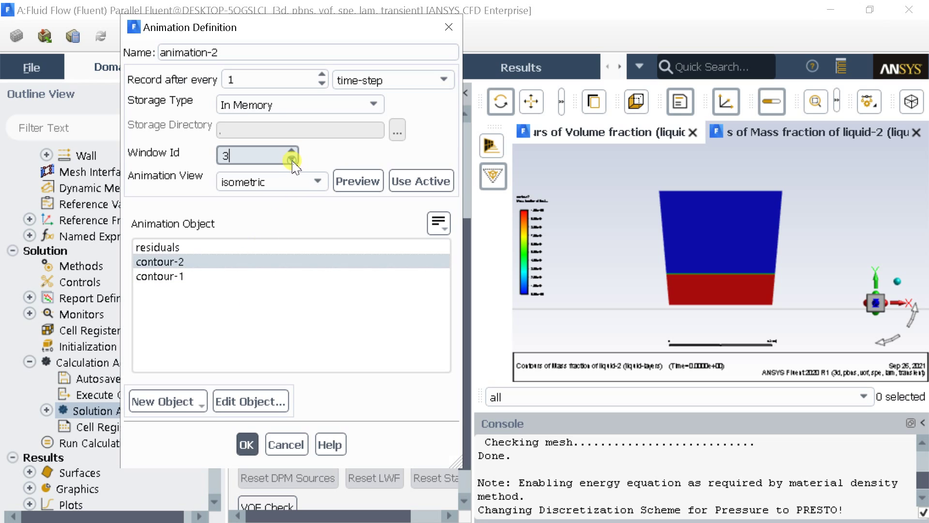
{"action": "left_click", "coordinate": [317, 181]}
{"action": "left_click", "coordinate": [279, 226]}
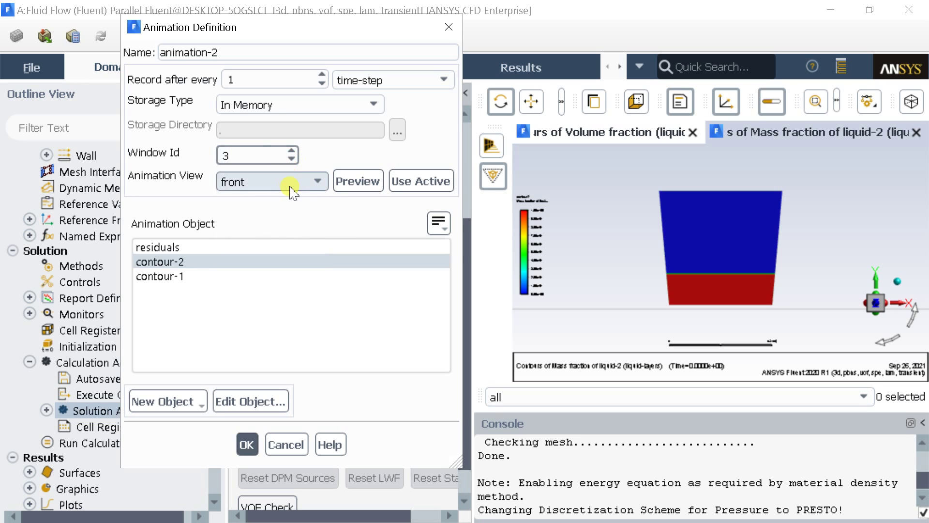
{"action": "left_click", "coordinate": [368, 181]}
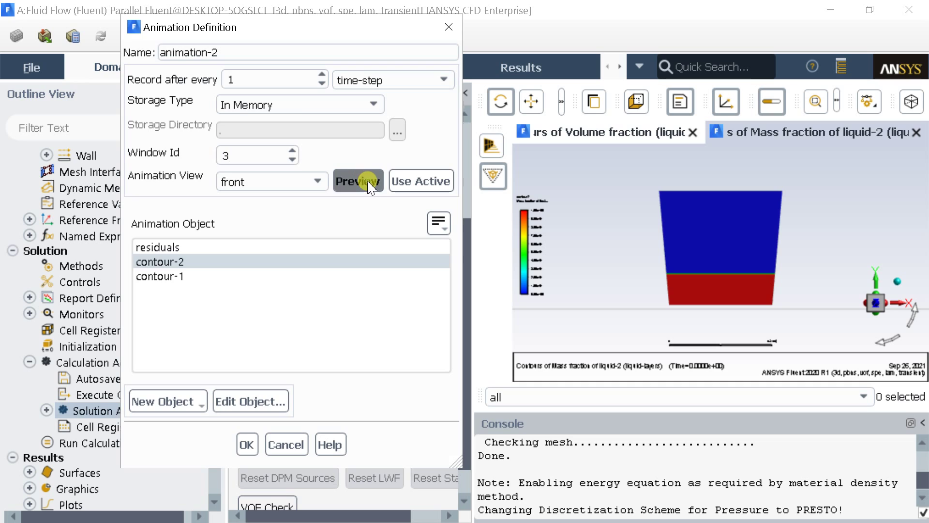
{"action": "left_click", "coordinate": [245, 438]}
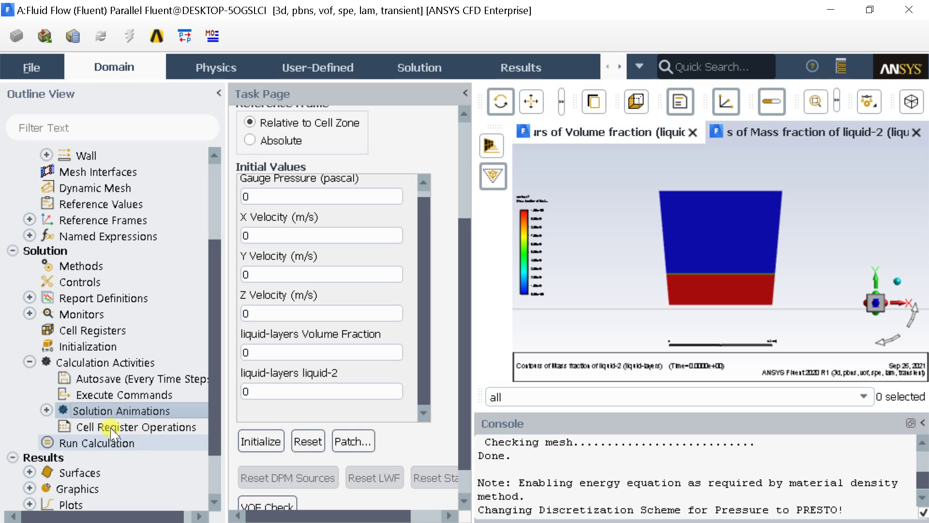
- Set the run to 400 time steps with a 0.01 s time step size and start the calculation
{"action": "left_click", "coordinate": [47, 411]}
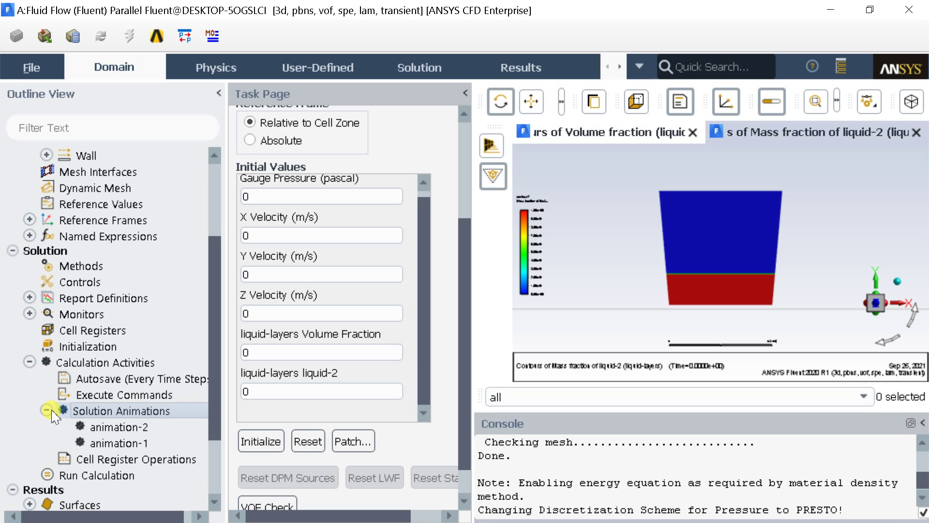
{"action": "left_click", "coordinate": [51, 411]}
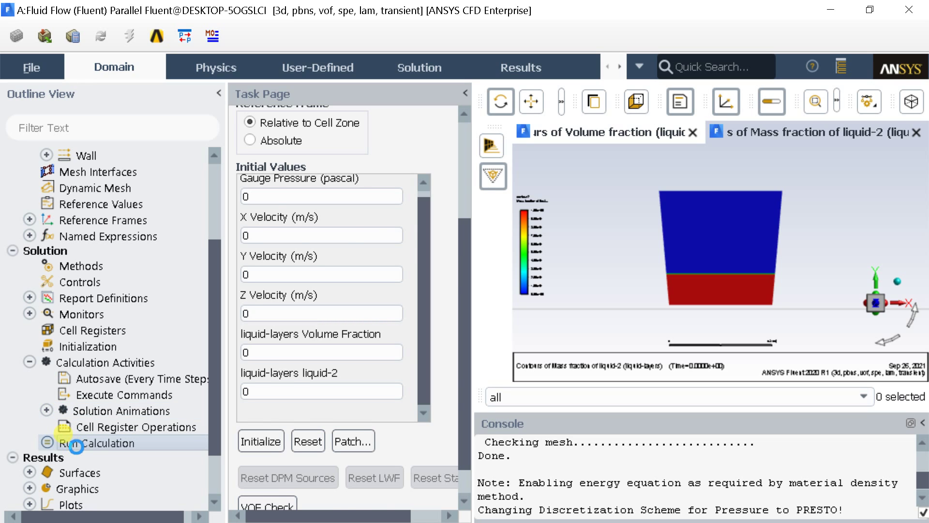
{"action": "left_click", "coordinate": [76, 446]}
{"action": "double_click", "coordinate": [259, 291]}
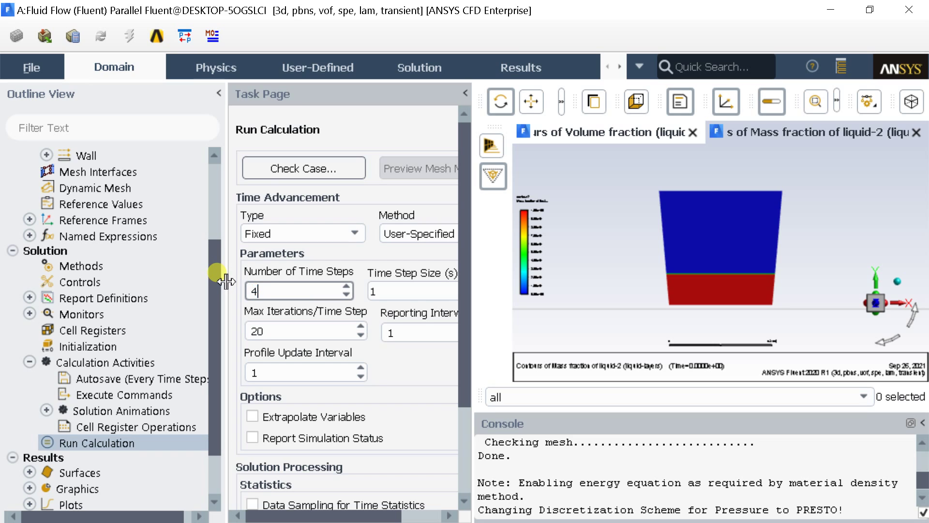
{"action": "type", "text": "400"}
{"action": "double_click", "coordinate": [408, 291]}
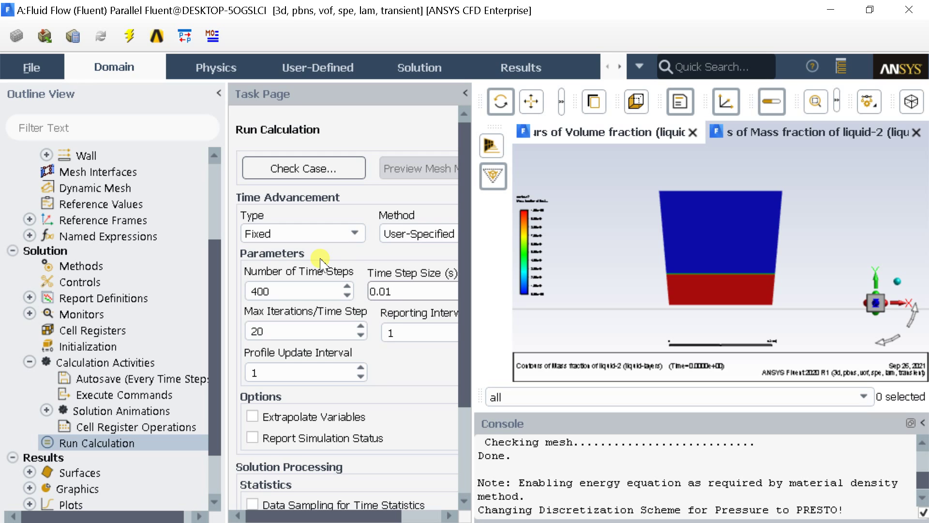
{"action": "left_click_drag", "start_coordinate": [461, 309], "coordinate": [458, 402]}
{"action": "left_click", "coordinate": [394, 468]}
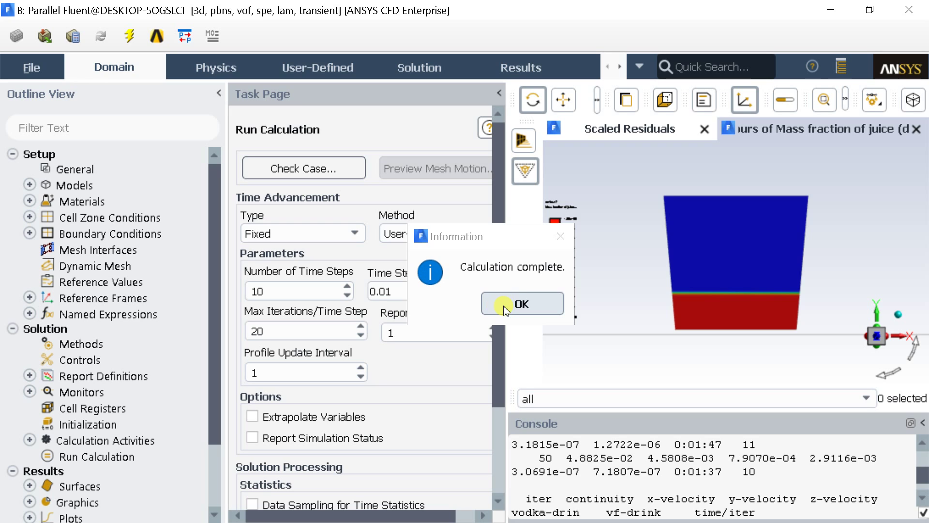
- In the finished B case, dismiss the completion notice, widen the task page, and open the results animation playback
{"action": "left_click", "coordinate": [505, 307]}
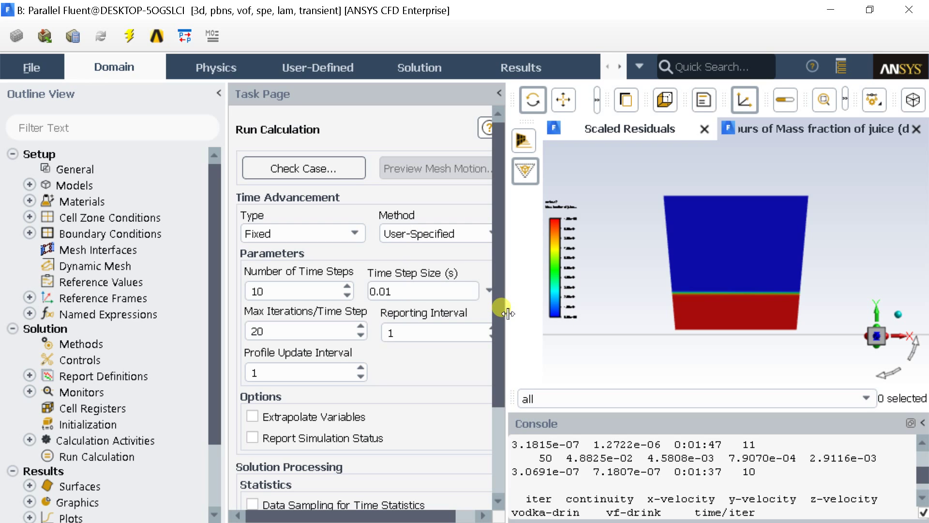
{"action": "left_click_drag", "start_coordinate": [504, 314], "coordinate": [512, 313]}
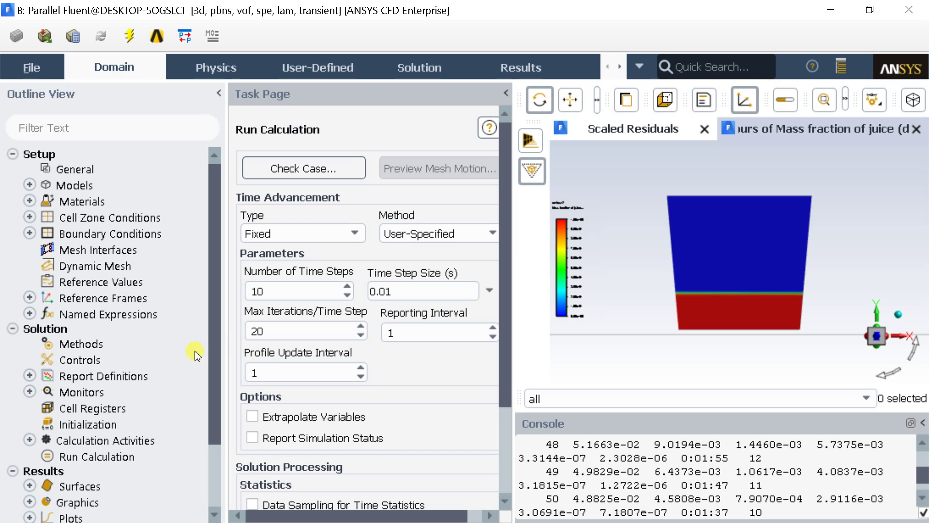
{"action": "scroll", "coordinate": [214, 316], "scroll_direction": "down", "scroll_amount": 2}
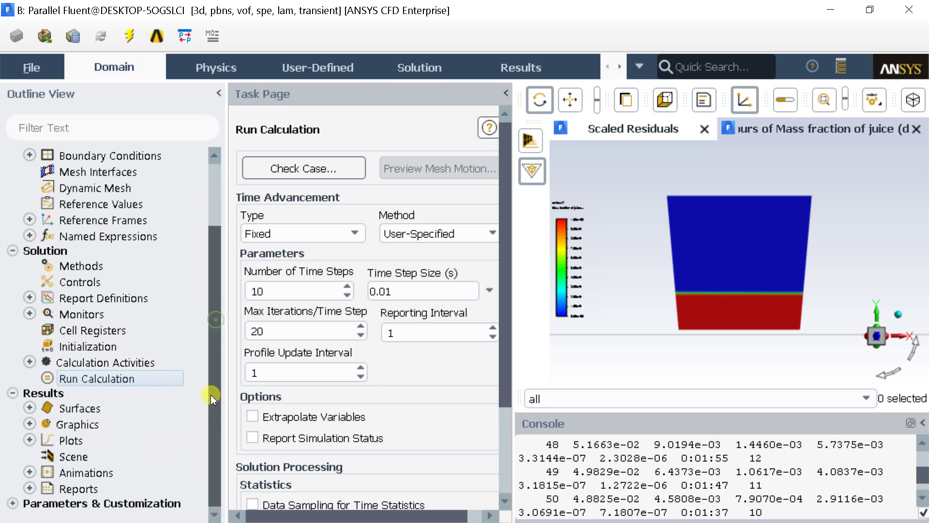
{"action": "left_click", "coordinate": [30, 472]}
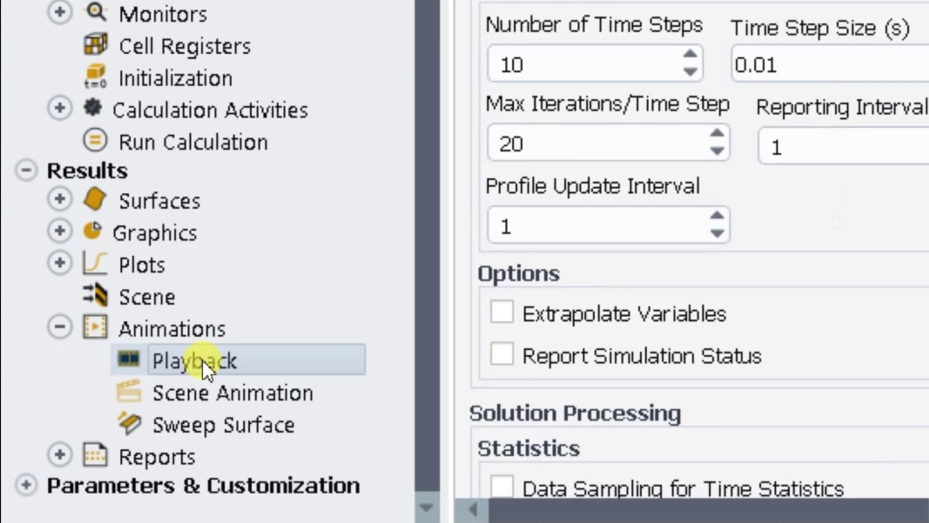
{"action": "left_click", "coordinate": [143, 404]}
- Move the playback dialog clear of the graphics, play animation-3 once, and scrub through its frames
{"action": "left_click_drag", "start_coordinate": [750, 1], "coordinate": [290, 137]}
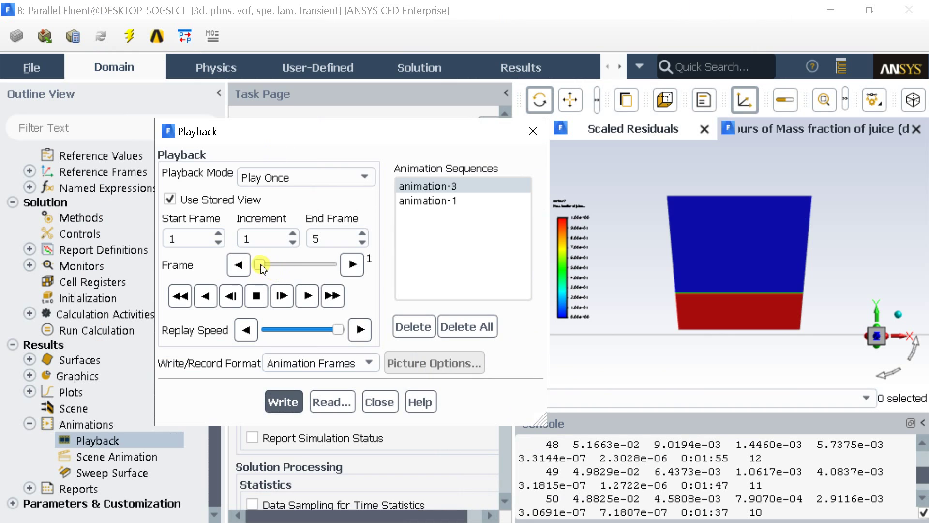
{"action": "left_click", "coordinate": [308, 303]}
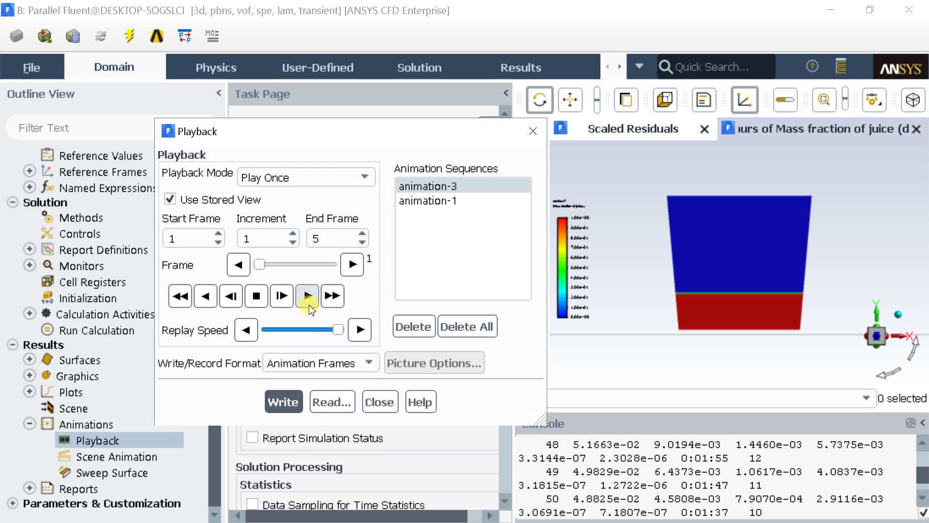
{"action": "mouse_move", "coordinate": [331, 263]}
{"action": "left_mouse_down"}
{"action": "mouse_move", "coordinate": [247, 268]}
{"action": "mouse_move", "coordinate": [326, 267]}
{"action": "left_mouse_up"}
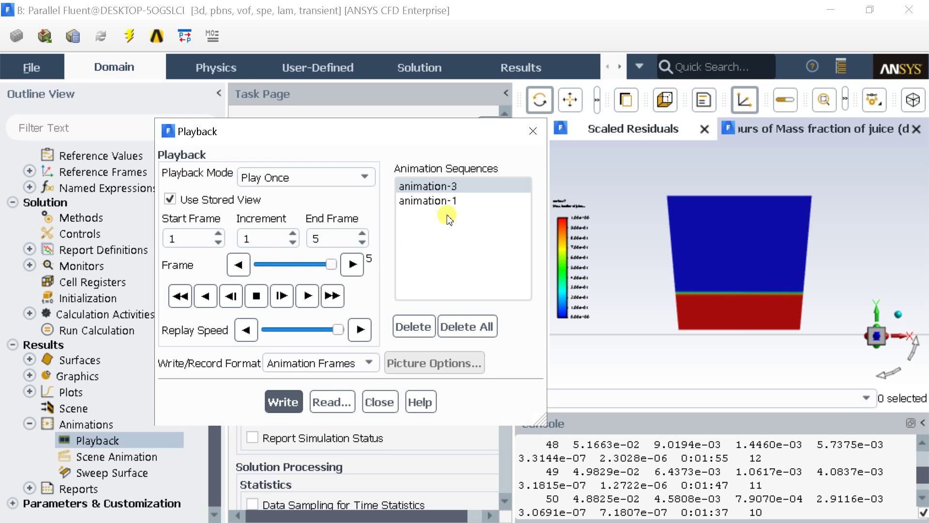
- Switch to the animation-1 sequence and play it through
{"action": "left_click", "coordinate": [452, 200]}
{"action": "left_click", "coordinate": [459, 188]}
{"action": "left_click", "coordinate": [455, 201]}
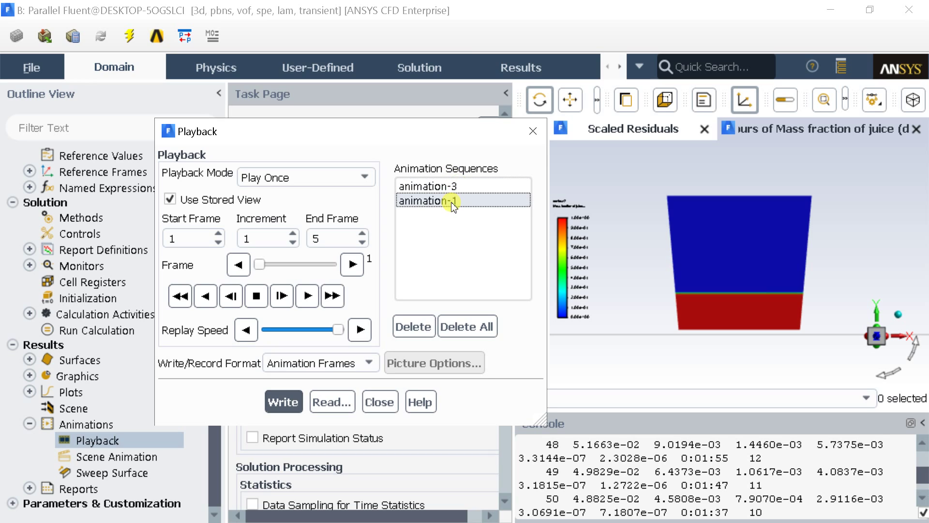
{"action": "left_click", "coordinate": [258, 296]}
{"action": "left_click", "coordinate": [308, 296]}
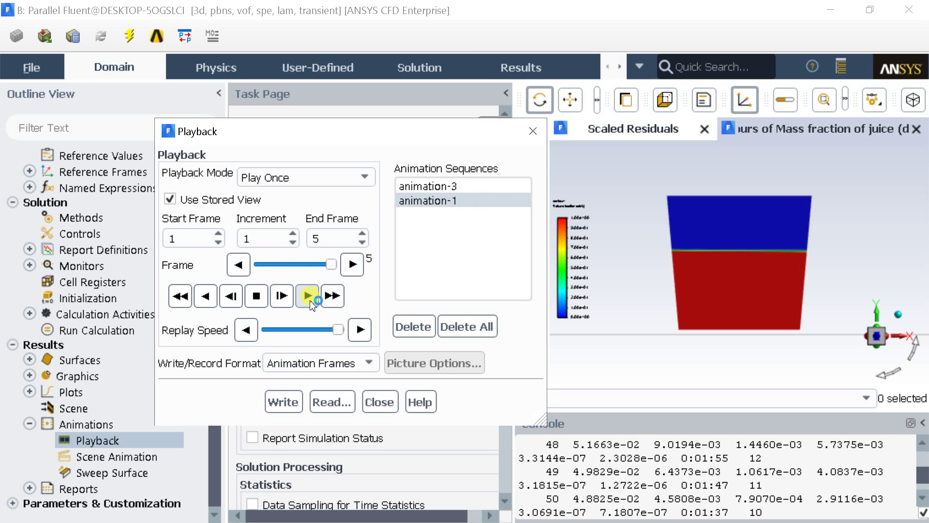
{"action": "left_click", "coordinate": [307, 296]}
- Write animation-1 out in MPEG format and check the console for the created file
{"action": "left_click", "coordinate": [336, 368]}
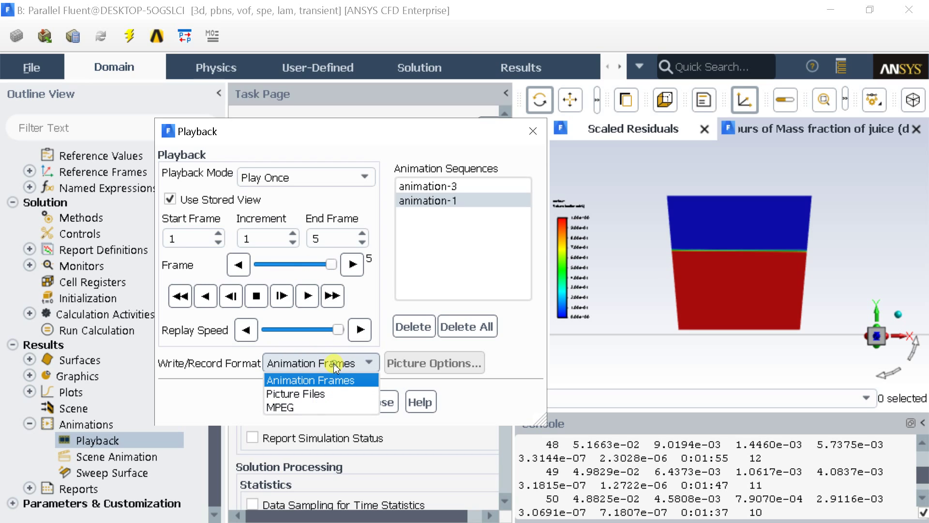
{"action": "left_click", "coordinate": [309, 408]}
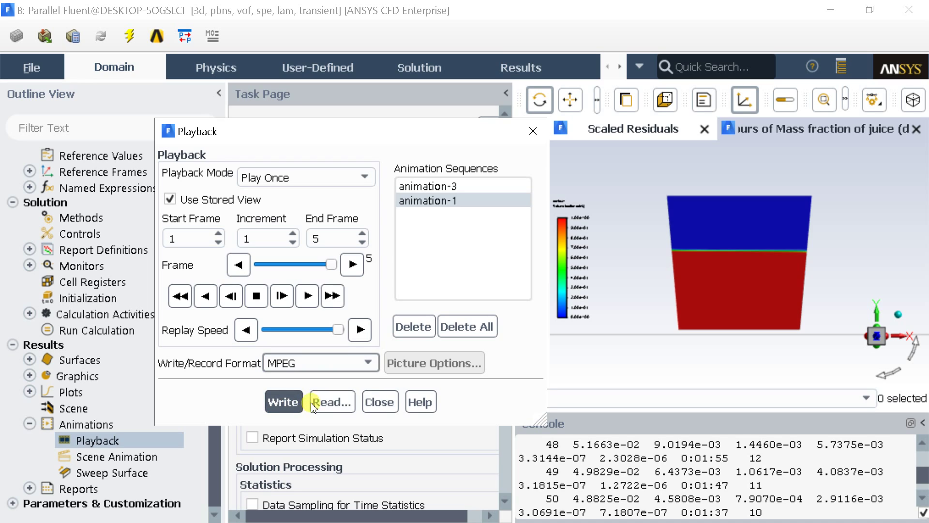
{"action": "left_click", "coordinate": [280, 405]}
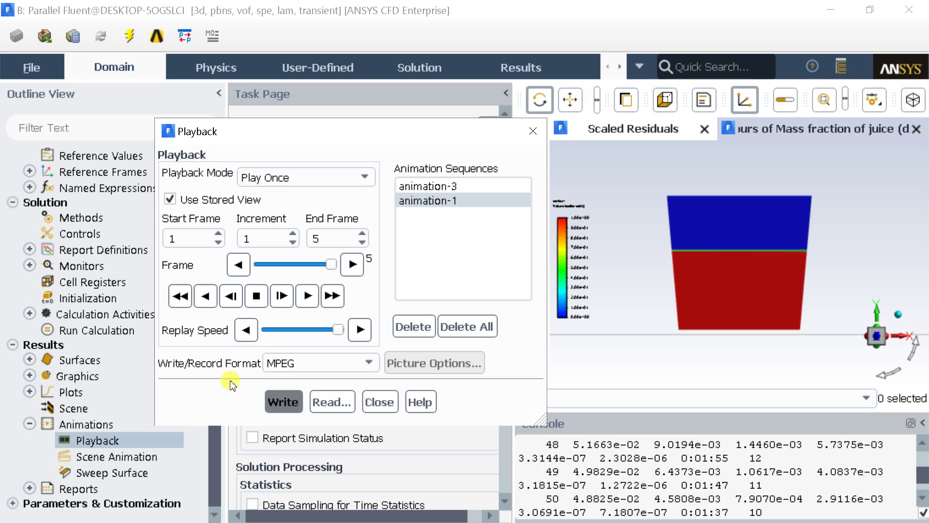
{"action": "left_click_drag", "start_coordinate": [531, 500], "coordinate": [719, 500]}
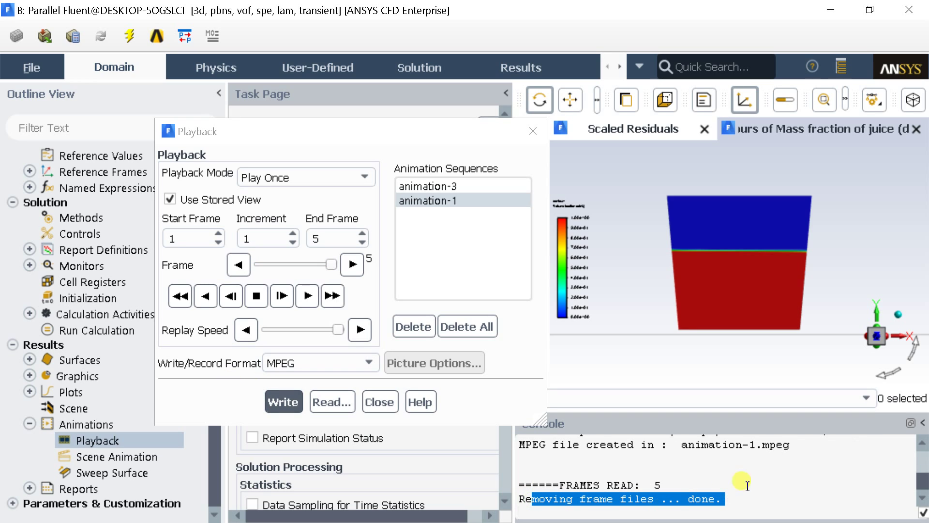
{"action": "left_click", "coordinate": [813, 483]}
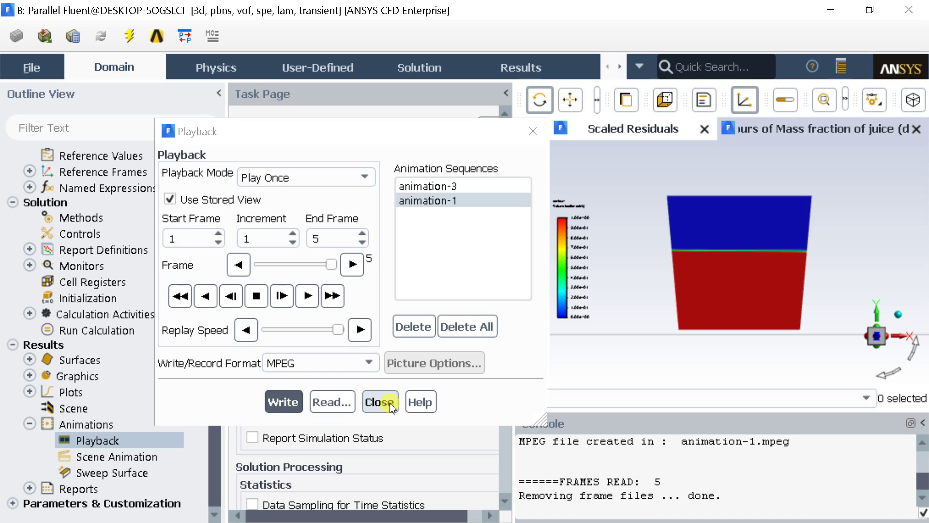
- Write the animation-3 sequence out in MPEG format
{"action": "left_click", "coordinate": [417, 186]}
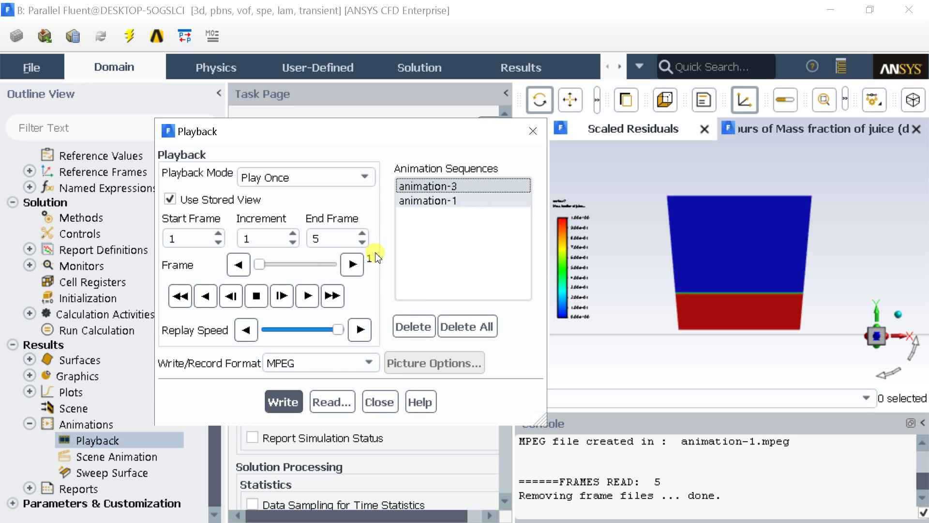
{"action": "left_click", "coordinate": [287, 403]}
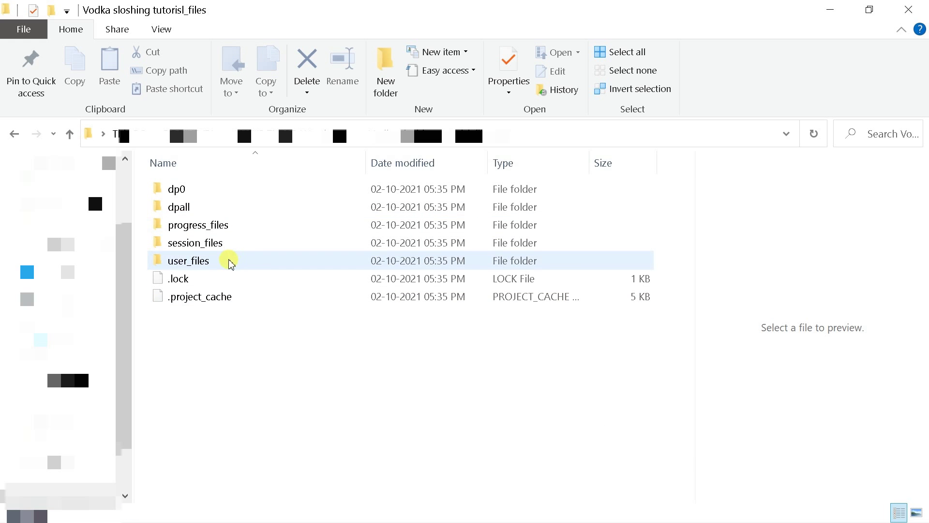
- Switch to File Explorer and, from the Vodka sloshing project files folder, open dp0, FFF-1 and its Fluent subfolder
{"action": "double_click", "coordinate": [239, 190]}
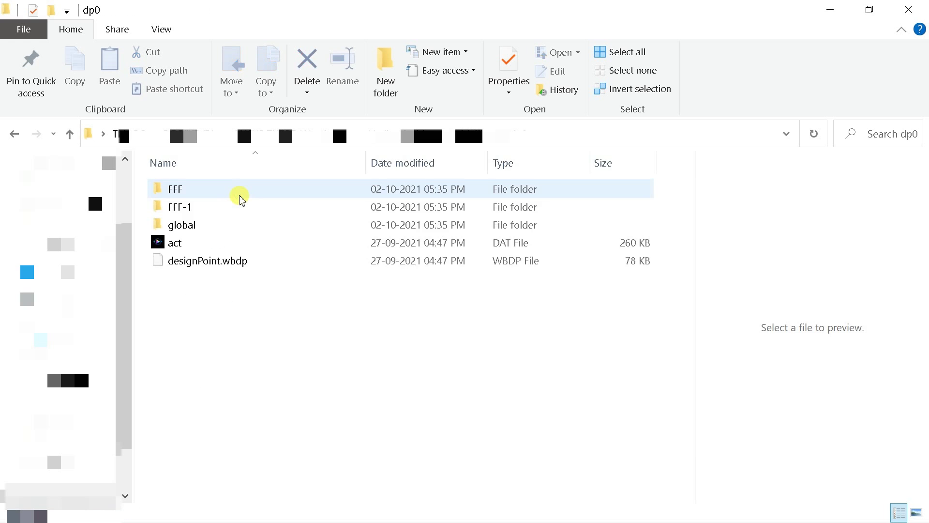
{"action": "left_click", "coordinate": [238, 207]}
{"action": "double_click", "coordinate": [239, 207]}
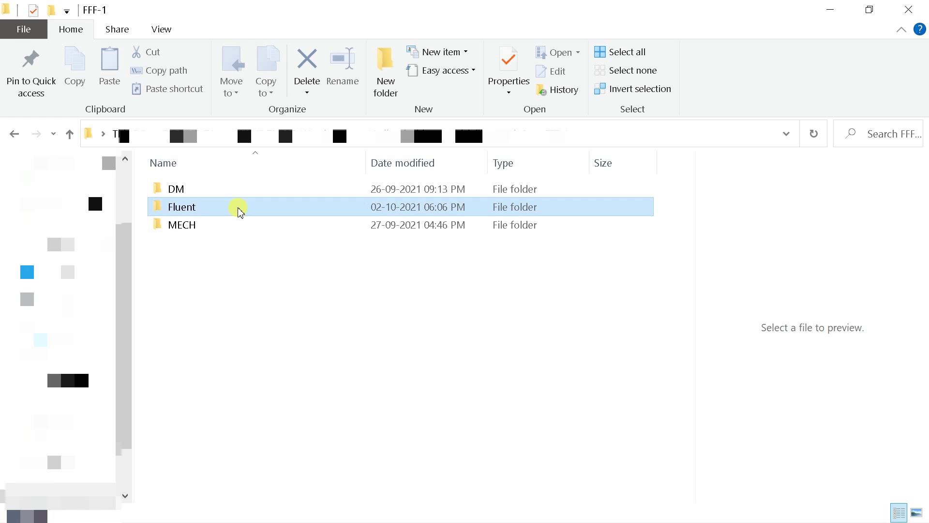
{"action": "double_click", "coordinate": [239, 208]}
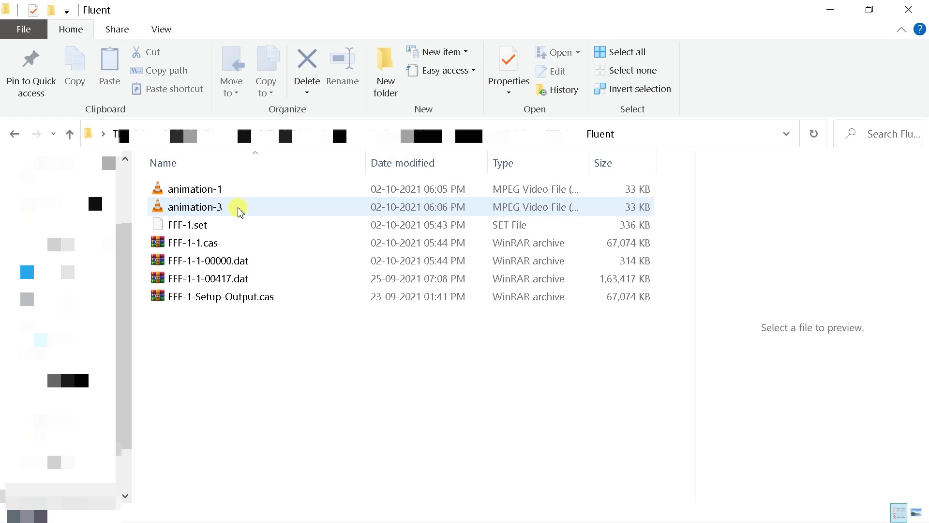
- Select the animation-1 and animation-3 MPEG files in the Fluent folder together and copy them
{"action": "left_click", "coordinate": [408, 208]}
{"action": "left_click", "coordinate": [153, 194], "text": "shift"}
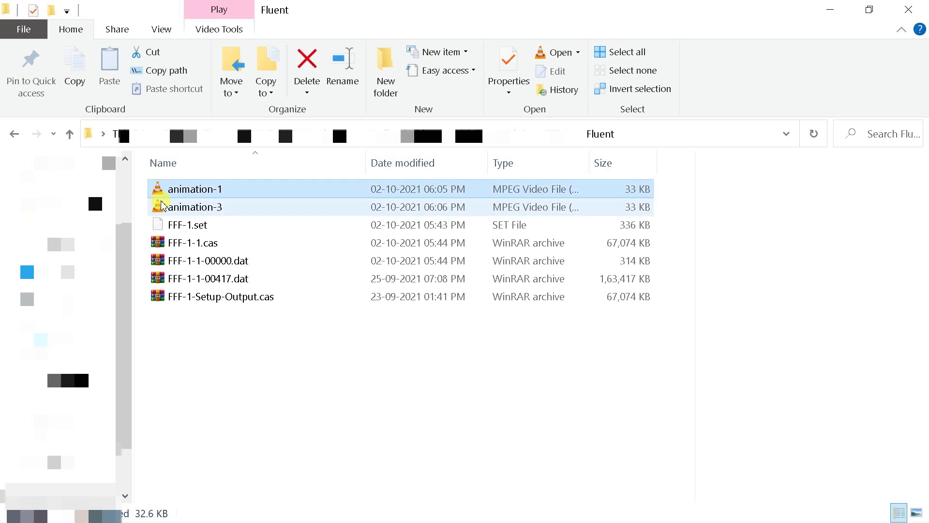
{"action": "left_click", "coordinate": [159, 191]}
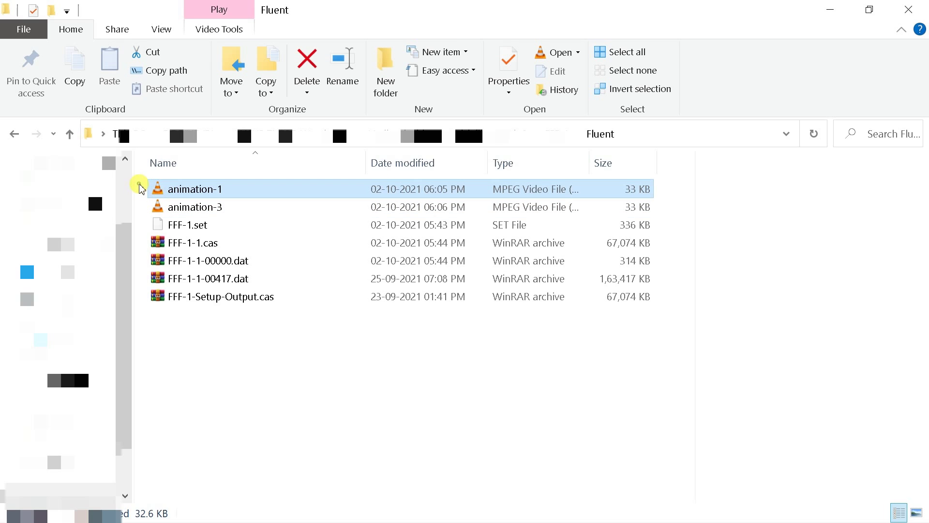
{"action": "left_click", "coordinate": [157, 206], "text": "shift"}
{"action": "right_click", "coordinate": [166, 211]}
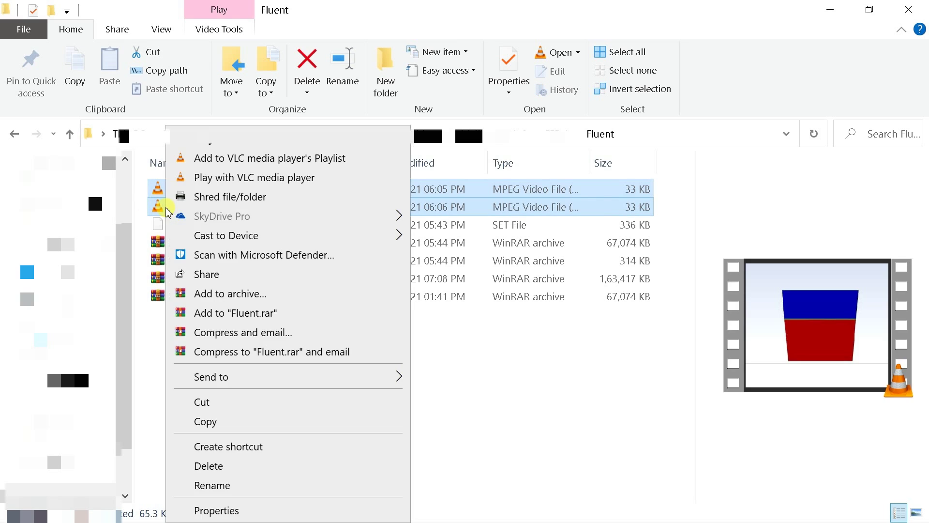
{"action": "left_click", "coordinate": [202, 420]}
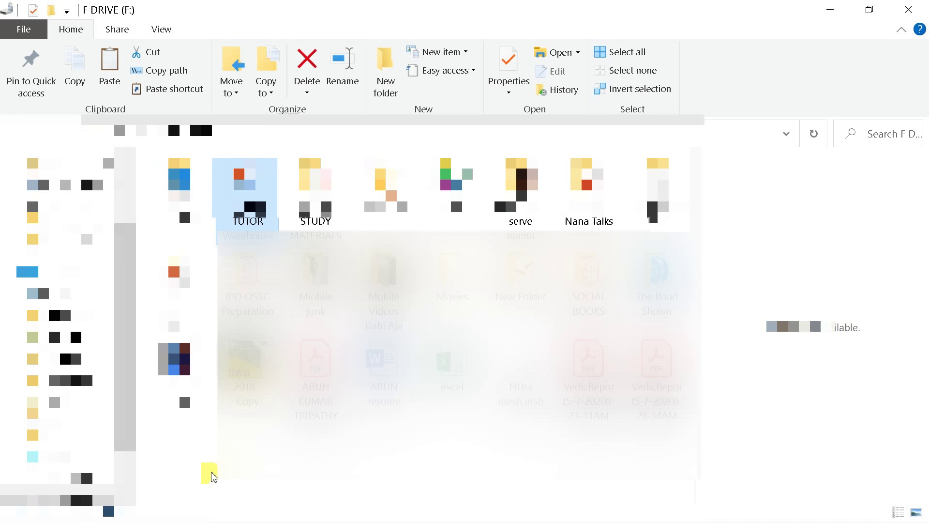
- Create a new folder on the F drive, keeping its default name, and paste the two copied animation files into it
{"action": "right_click", "coordinate": [210, 473]}
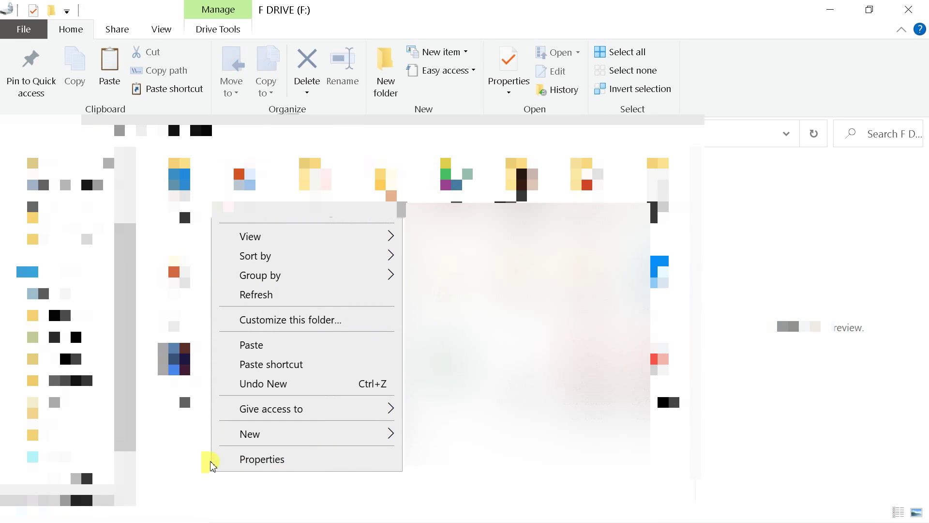
{"action": "mouse_move", "coordinate": [233, 438]}
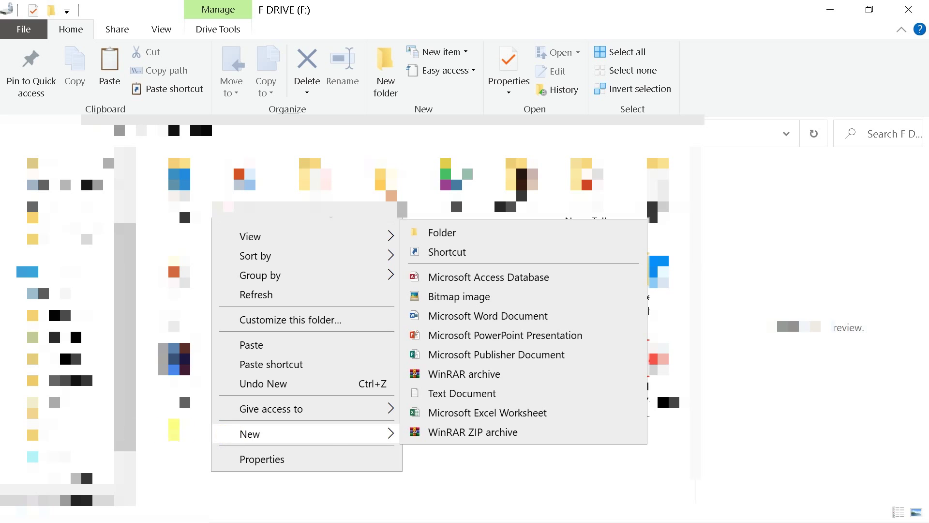
{"action": "left_click", "coordinate": [445, 231]}
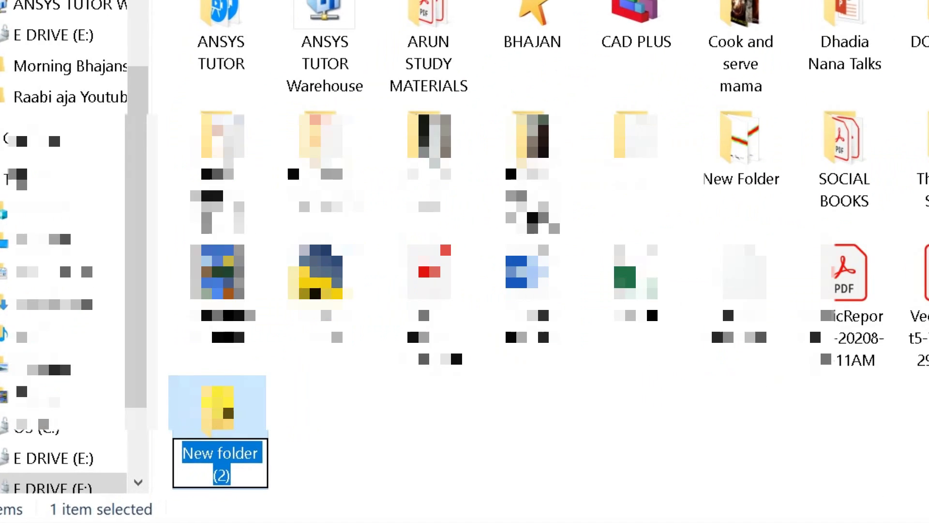
{"action": "double_click", "coordinate": [223, 405]}
{"action": "right_click", "coordinate": [243, 308]}
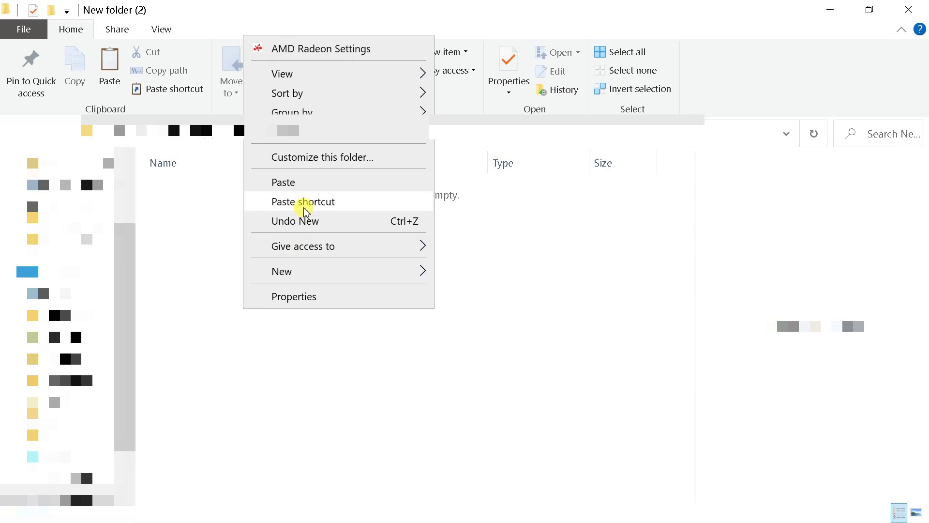
{"action": "left_click", "coordinate": [298, 183]}
{"action": "left_click", "coordinate": [260, 307]}
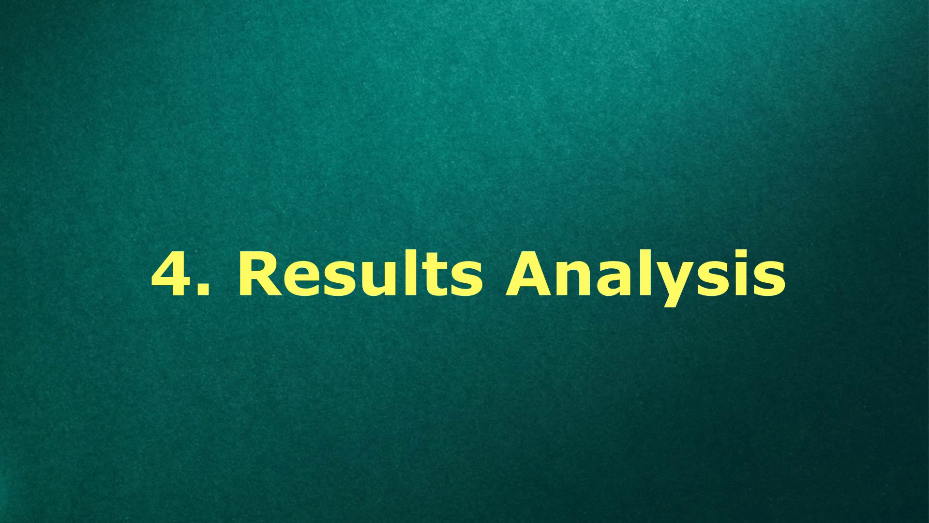